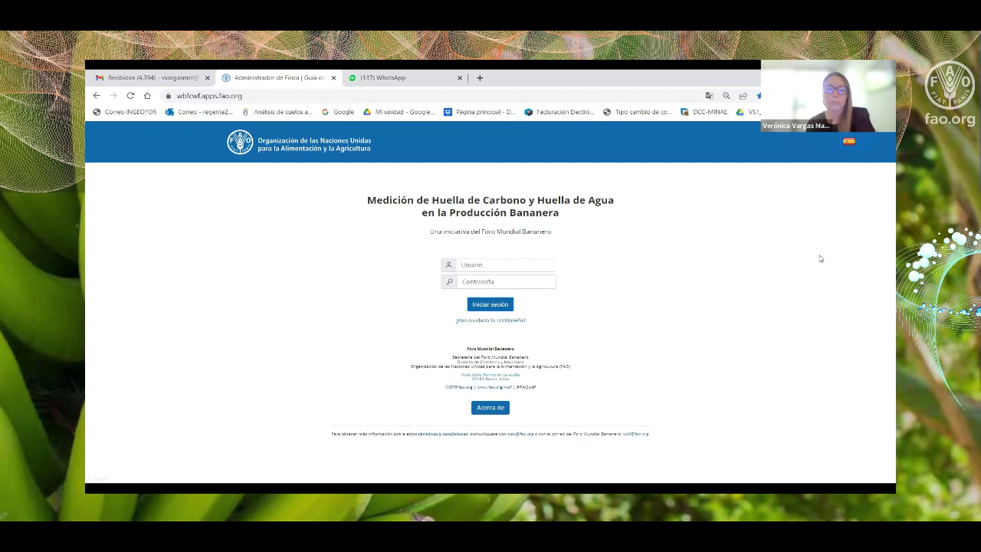
Sign in with the company admin's e-mail and password, fixing a typo in the e-mail.
{"action": "left_click", "coordinate": [481, 266]}
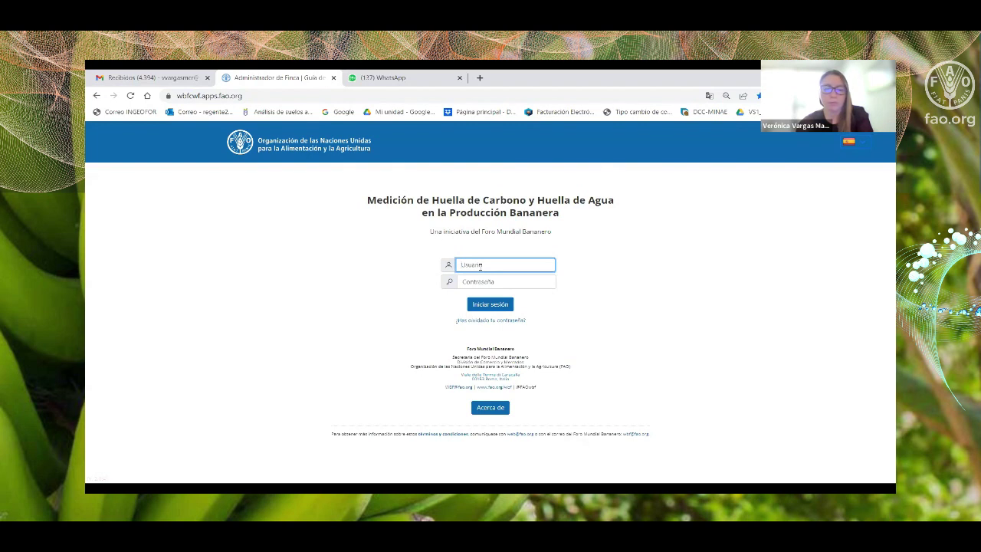
{"action": "type", "text": "empresa@prueb"}
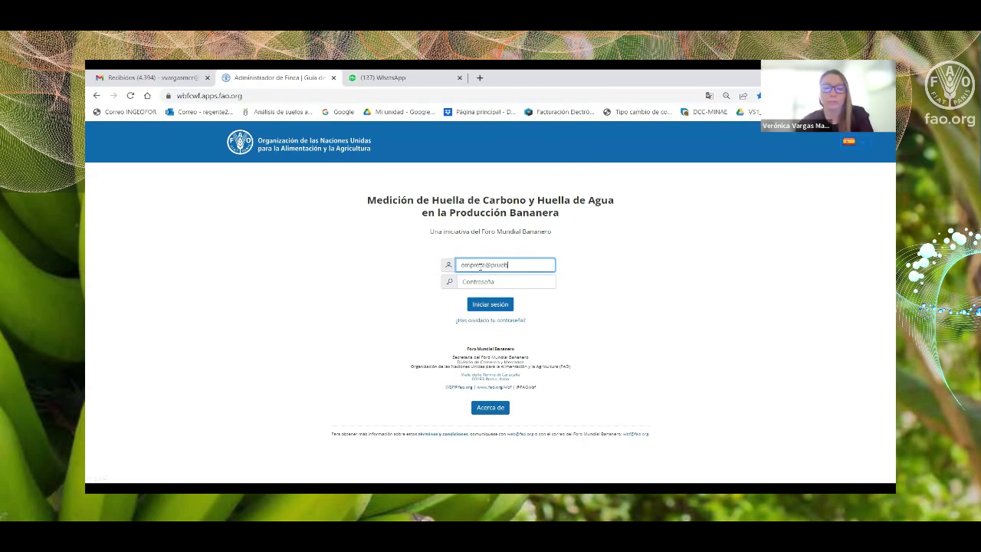
{"action": "key", "text": "BackSpace"}
{"action": "type", "text": "eba.com"}
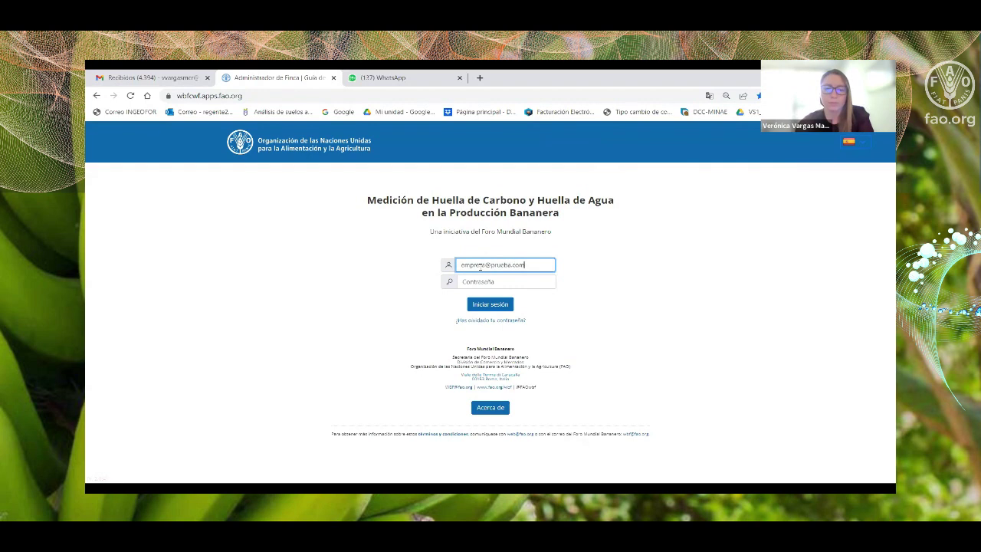
{"action": "left_click", "coordinate": [487, 277]}
{"action": "type", "text": "p"}
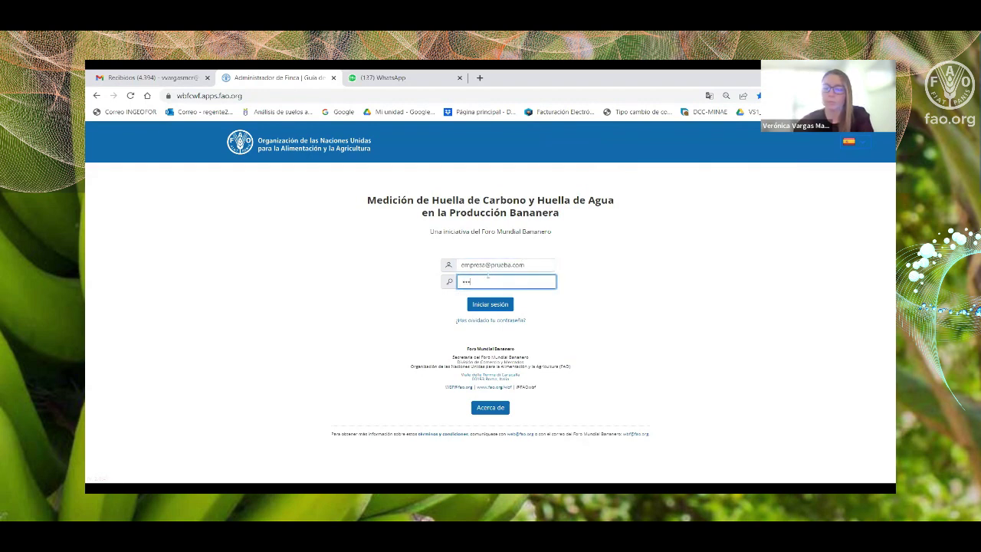
{"action": "left_click", "coordinate": [499, 306]}
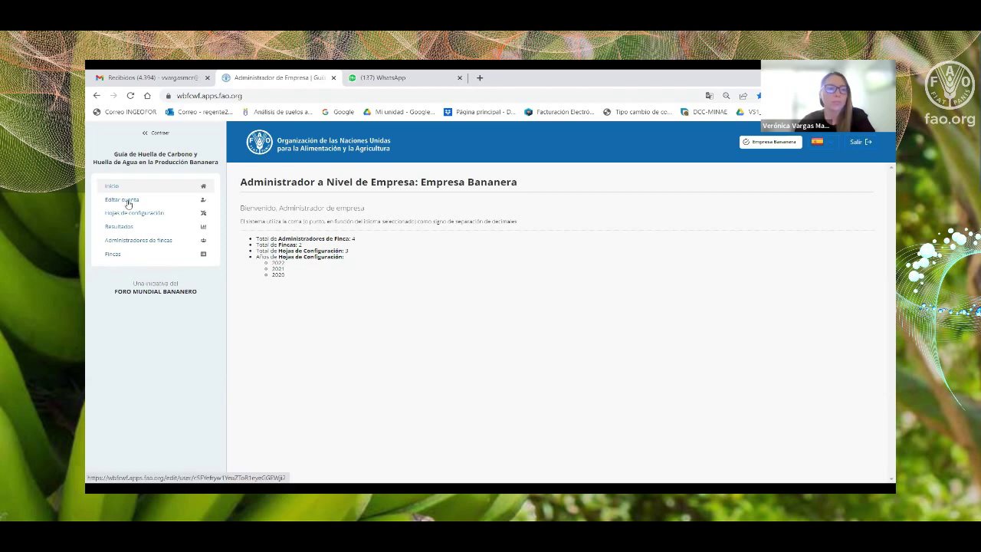
Open the Editar cuenta form to view name, e-mail and phone, then cancel without saving.
{"action": "left_click", "coordinate": [128, 202]}
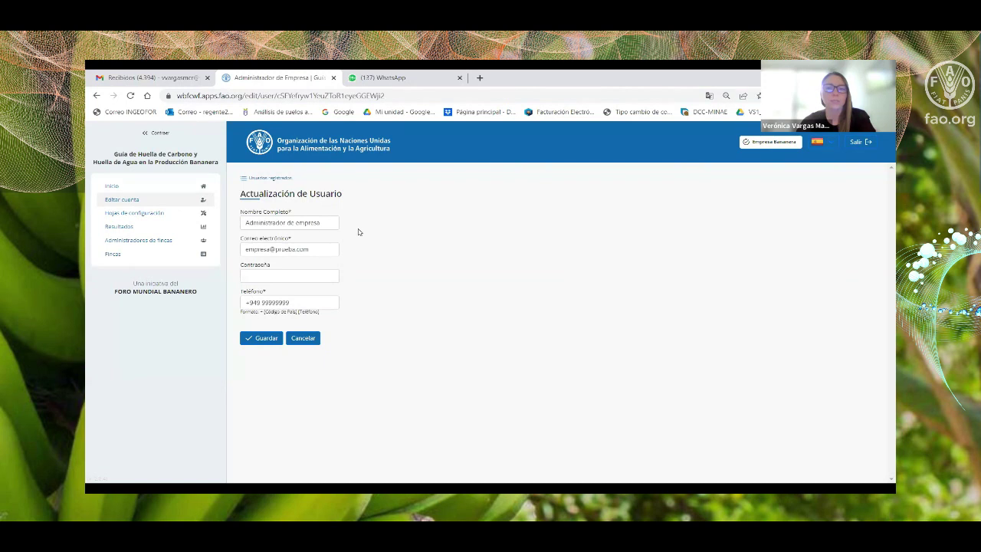
{"action": "left_click", "coordinate": [301, 342]}
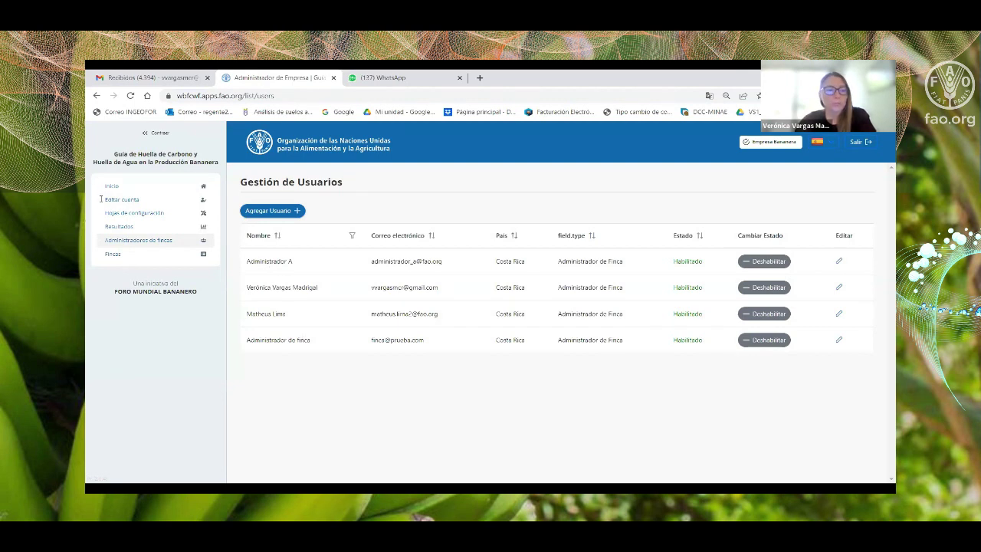
Go to Hojas de configuración to list the 2022, 2021 and 2020 sheets.
{"action": "left_click", "coordinate": [141, 215]}
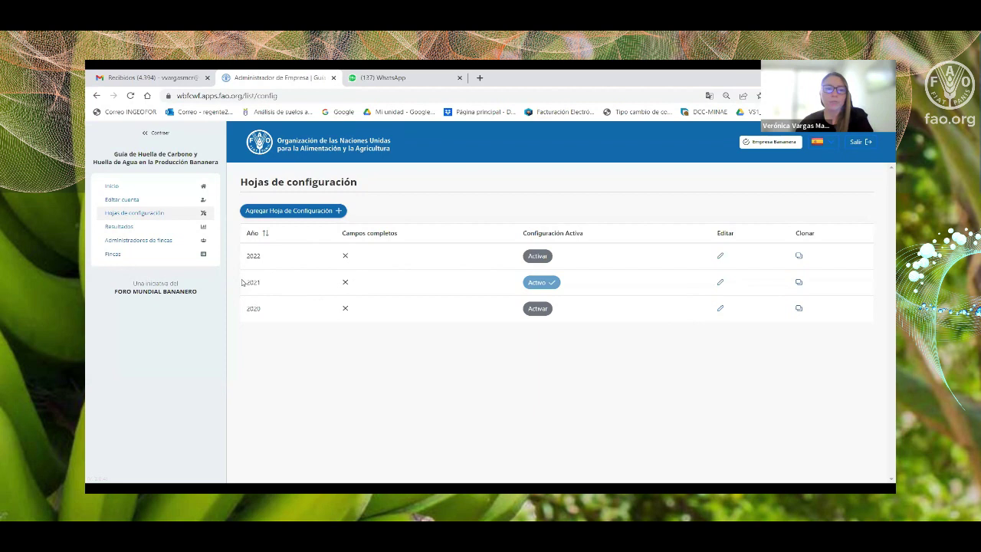
Open the 2021 factors and browse the Factor de Escasez table (0,4 monthly, WULCA).
{"action": "left_click", "coordinate": [721, 282]}
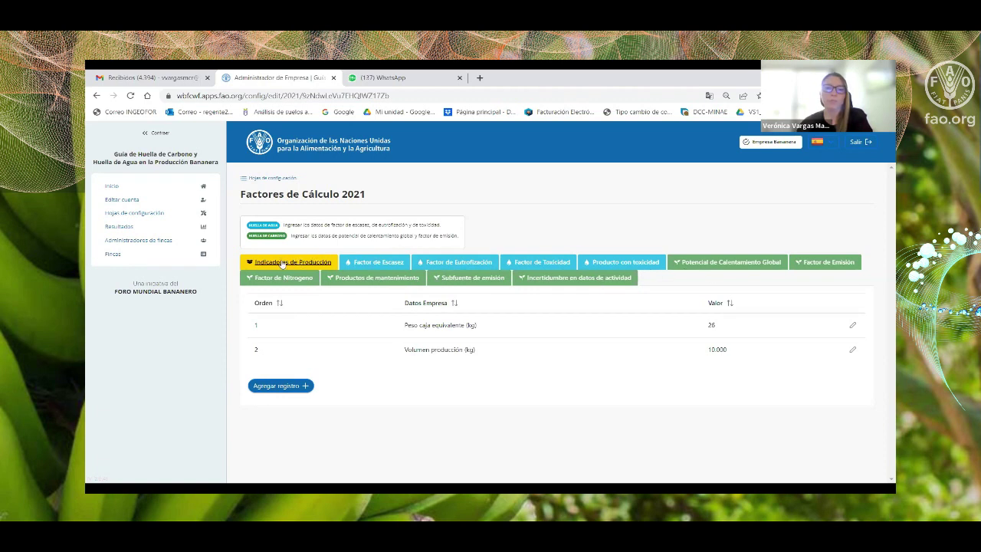
{"action": "left_click", "coordinate": [391, 263]}
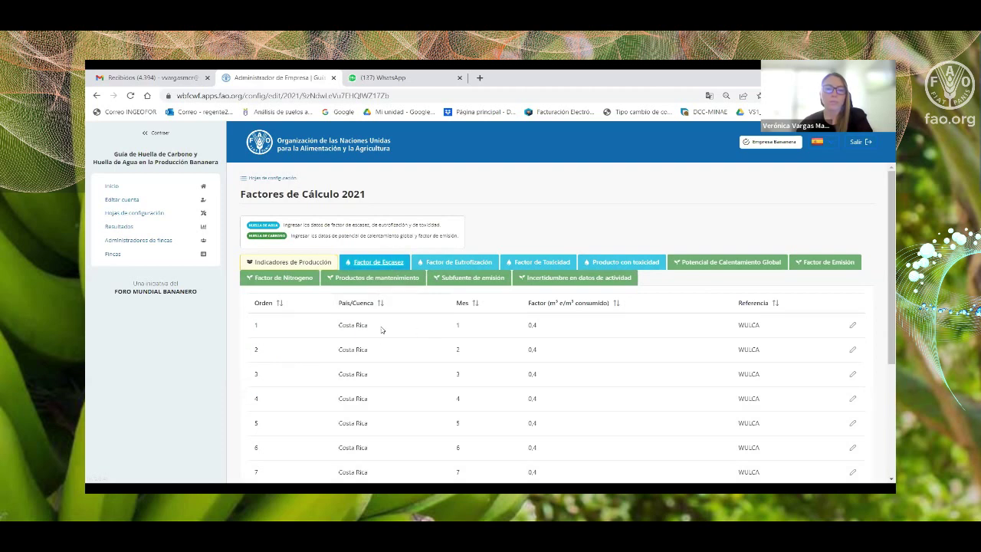
{"action": "scroll", "coordinate": [376, 341], "scroll_direction": "down", "scroll_amount": 1}
{"action": "scroll", "coordinate": [373, 323], "scroll_direction": "down", "scroll_amount": 3}
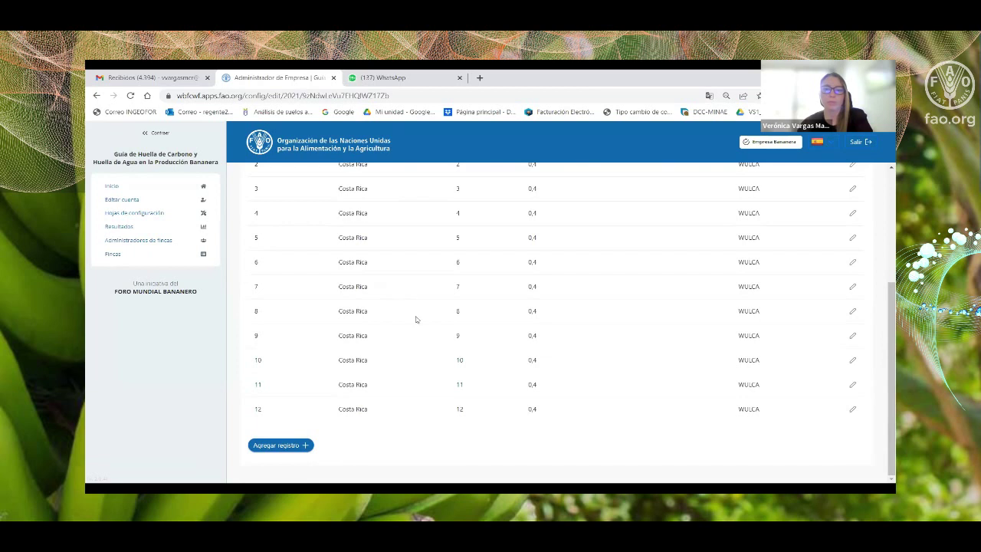
{"action": "scroll", "coordinate": [474, 365], "scroll_direction": "up", "scroll_amount": 7}
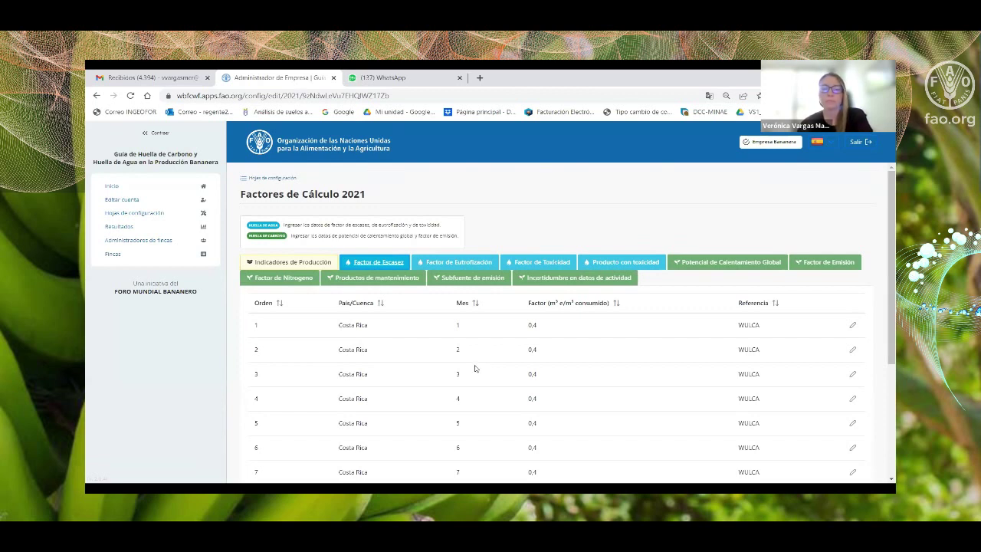
Inspect the eutrophication table, opening the Fósforo (P) record and closing it unchanged.
{"action": "left_click", "coordinate": [457, 264]}
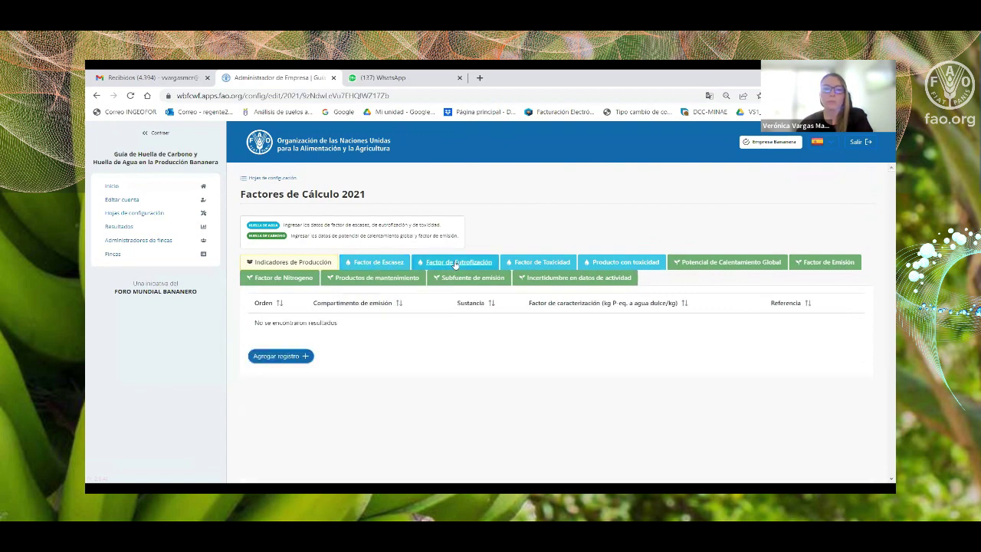
{"action": "scroll", "coordinate": [481, 310], "scroll_direction": "down", "scroll_amount": 2}
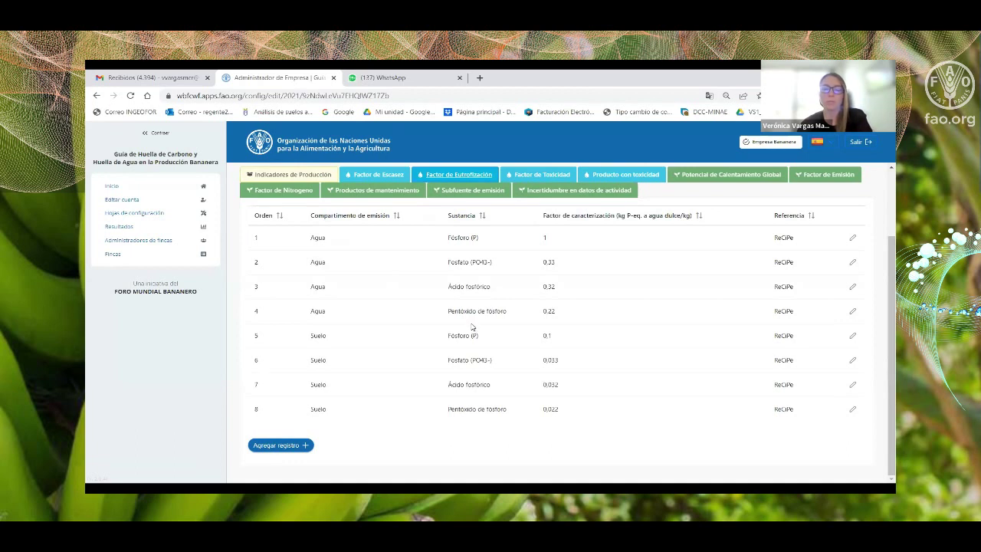
{"action": "left_click", "coordinate": [854, 239]}
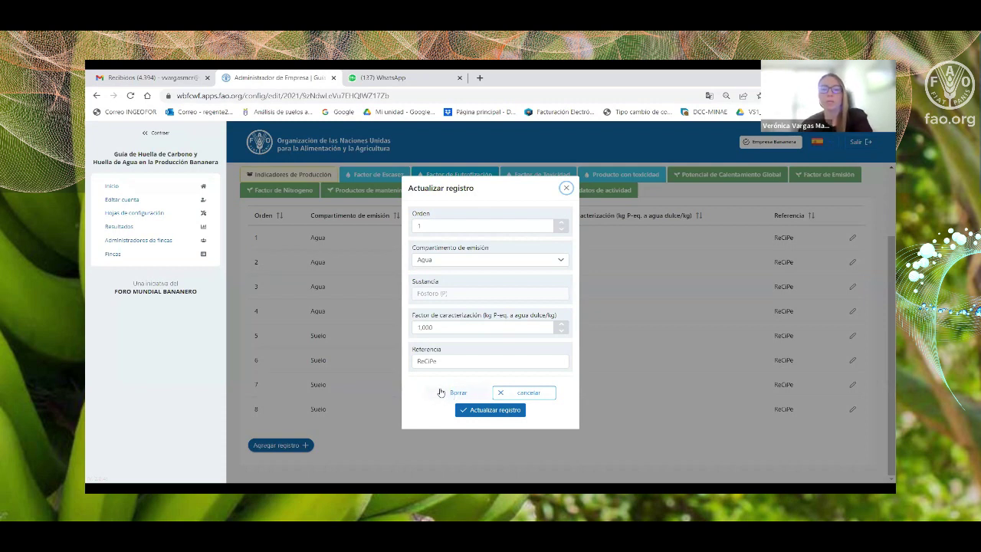
{"action": "left_click", "coordinate": [567, 188]}
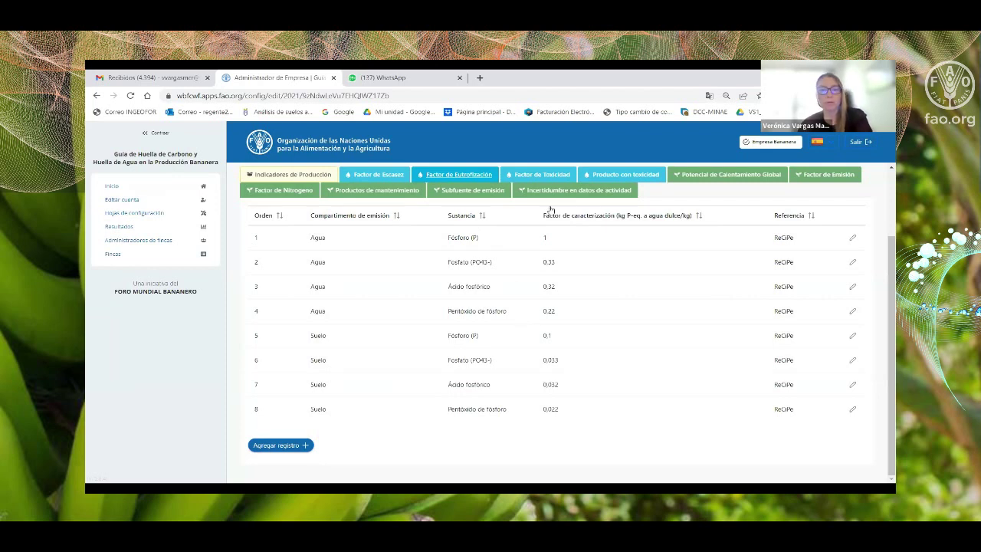
{"action": "left_click", "coordinate": [552, 175]}
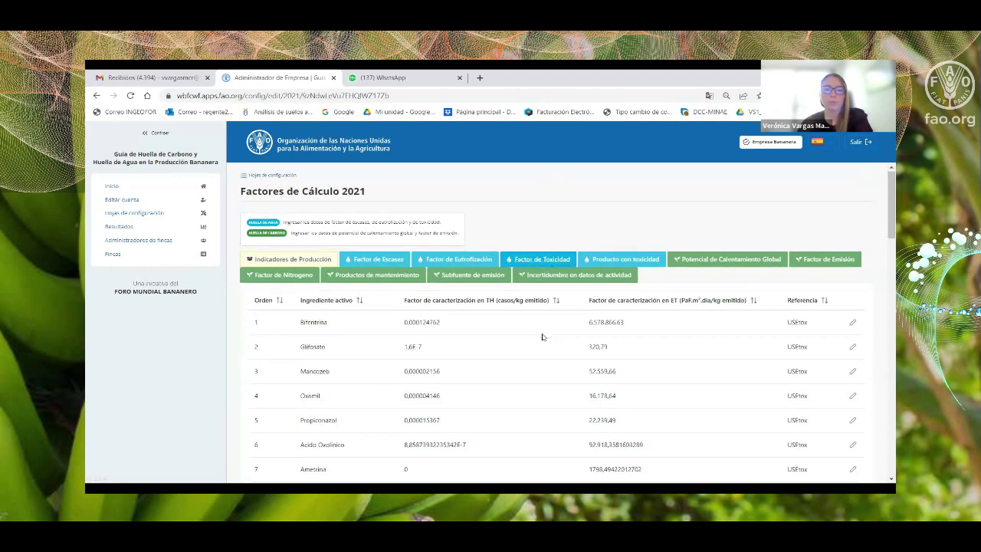
Scroll the toxicity factor list, then check the toxic products table (Bitertanol, Ametrina).
{"action": "scroll", "coordinate": [541, 336], "scroll_direction": "down", "scroll_amount": 1}
{"action": "scroll", "coordinate": [342, 253], "scroll_direction": "down", "scroll_amount": 1}
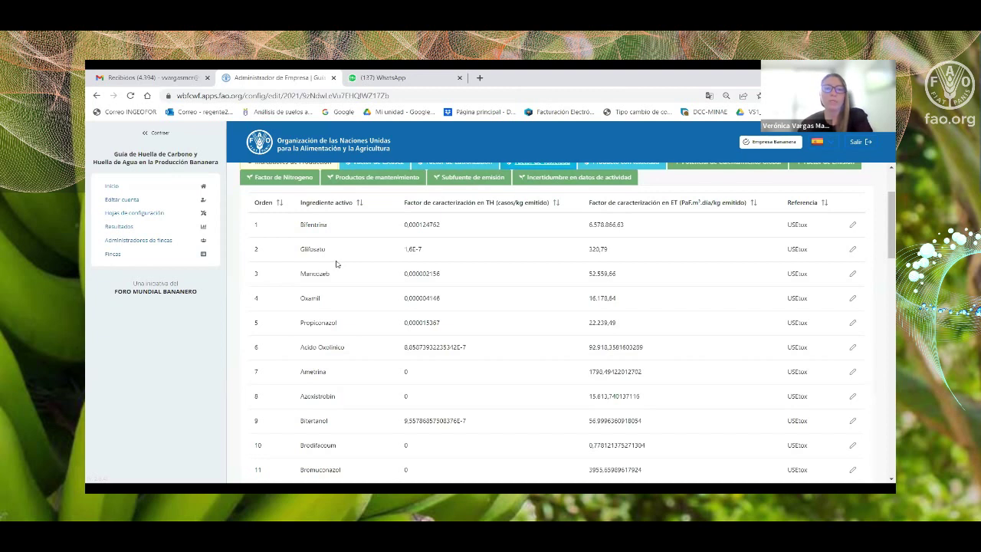
{"action": "scroll", "coordinate": [335, 265], "scroll_direction": "down", "scroll_amount": 3}
{"action": "scroll", "coordinate": [335, 264], "scroll_direction": "down", "scroll_amount": 5}
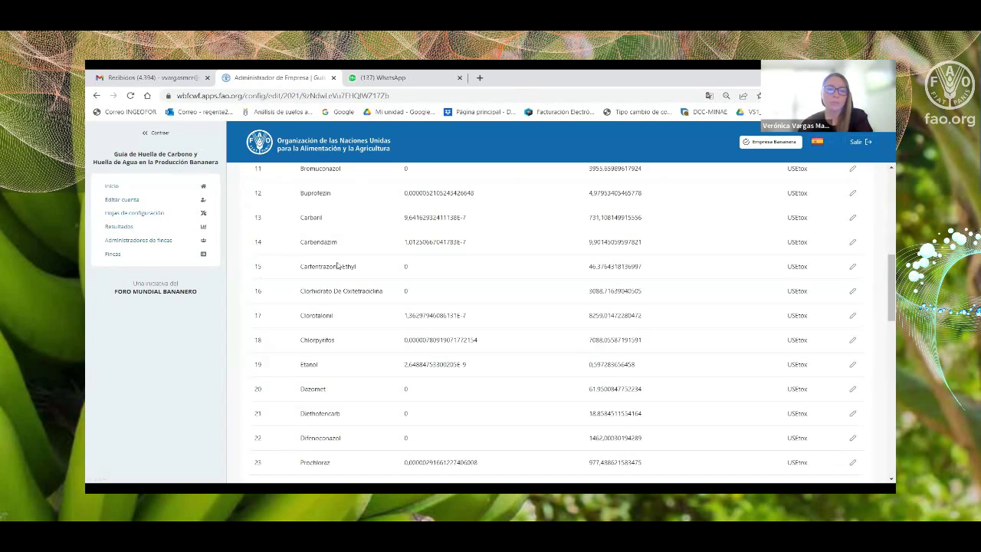
{"action": "scroll", "coordinate": [336, 264], "scroll_direction": "down", "scroll_amount": 4}
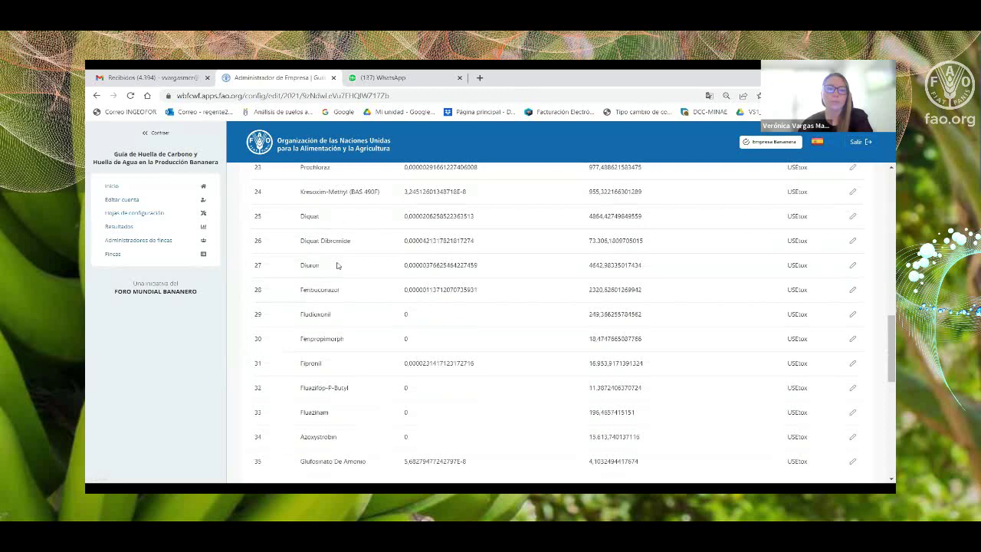
{"action": "scroll", "coordinate": [337, 265], "scroll_direction": "down", "scroll_amount": 4}
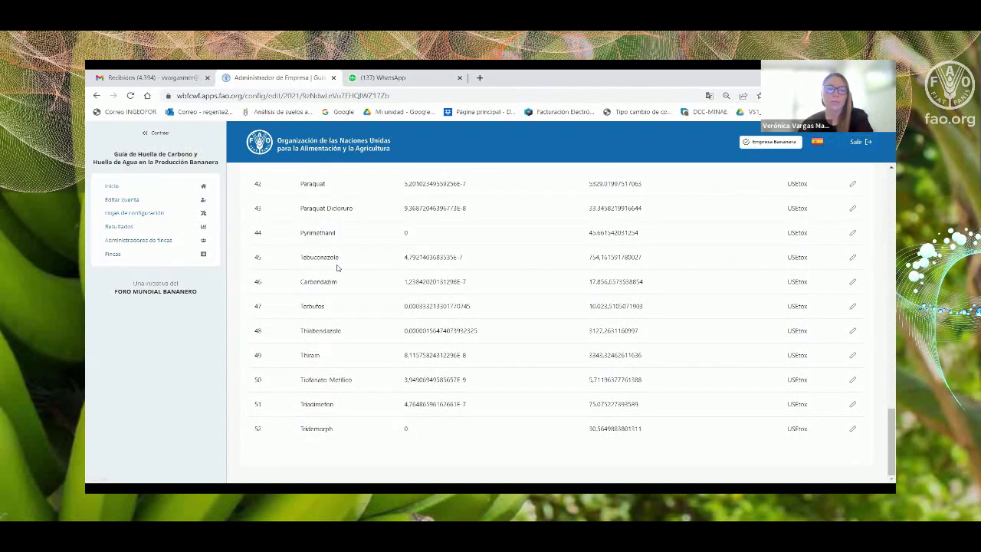
{"action": "scroll", "coordinate": [336, 267], "scroll_direction": "up", "scroll_amount": 5}
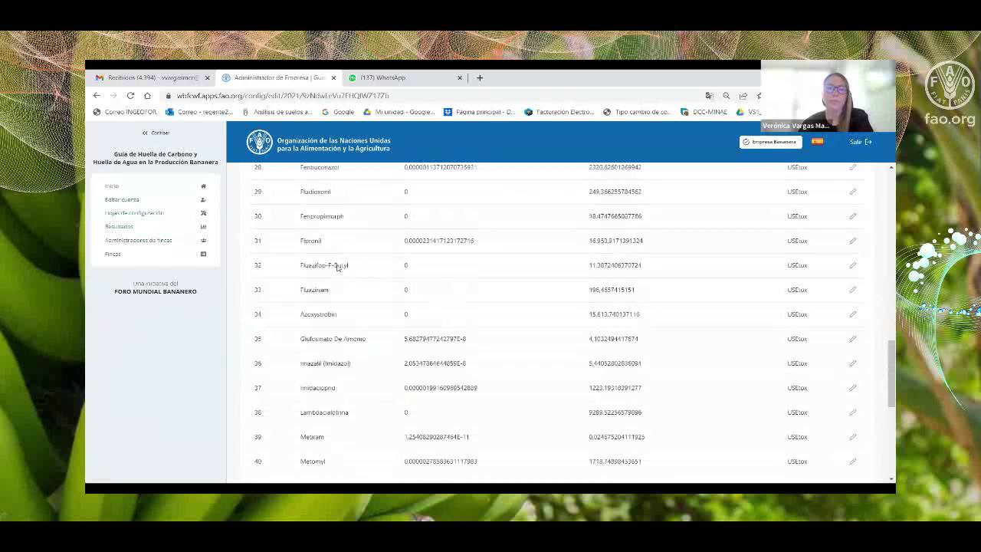
{"action": "scroll", "coordinate": [336, 267], "scroll_direction": "up", "scroll_amount": 10}
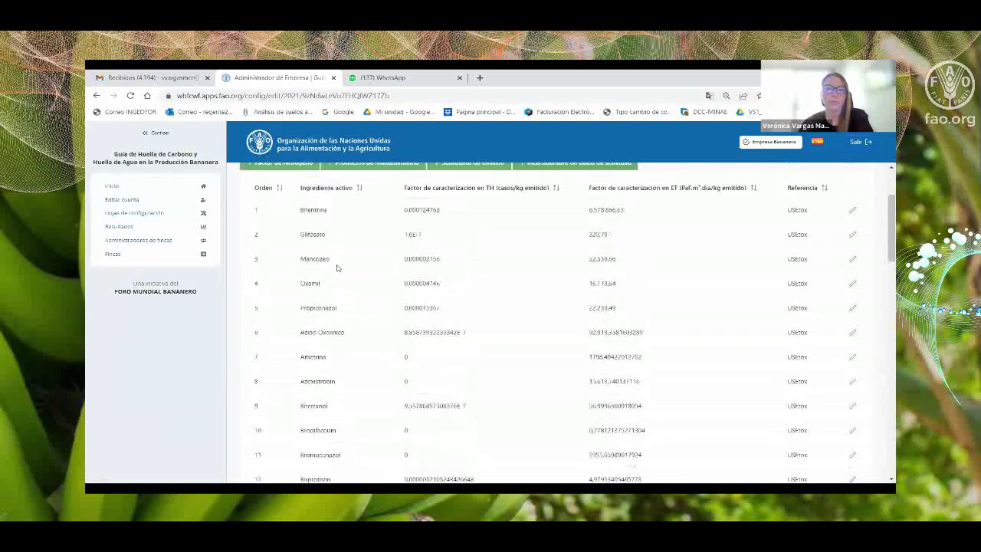
{"action": "scroll", "coordinate": [337, 266], "scroll_direction": "up", "scroll_amount": 3}
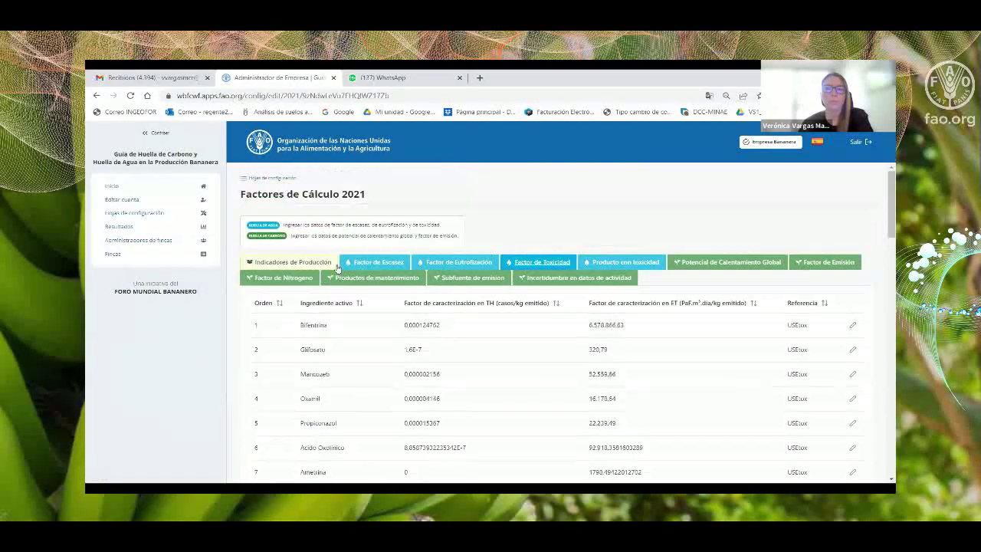
{"action": "left_click", "coordinate": [636, 264]}
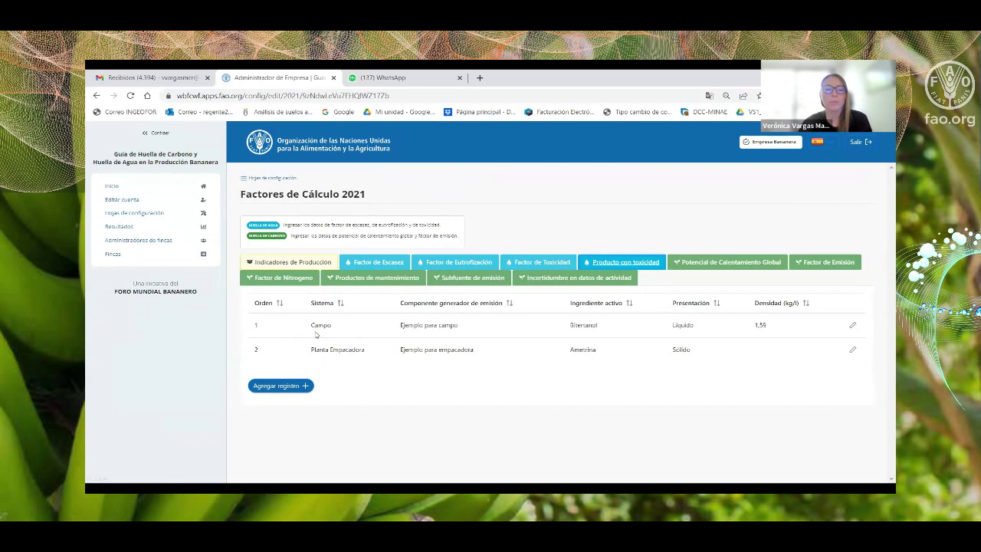
{"action": "left_click", "coordinate": [517, 264]}
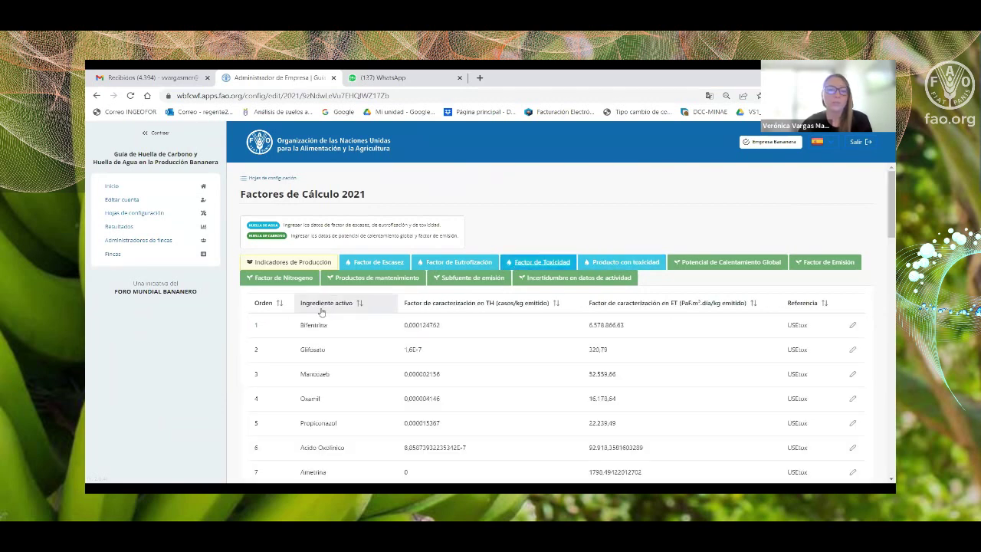
Start a new toxic-product record with system Campo and component DXT.
{"action": "left_click", "coordinate": [606, 263]}
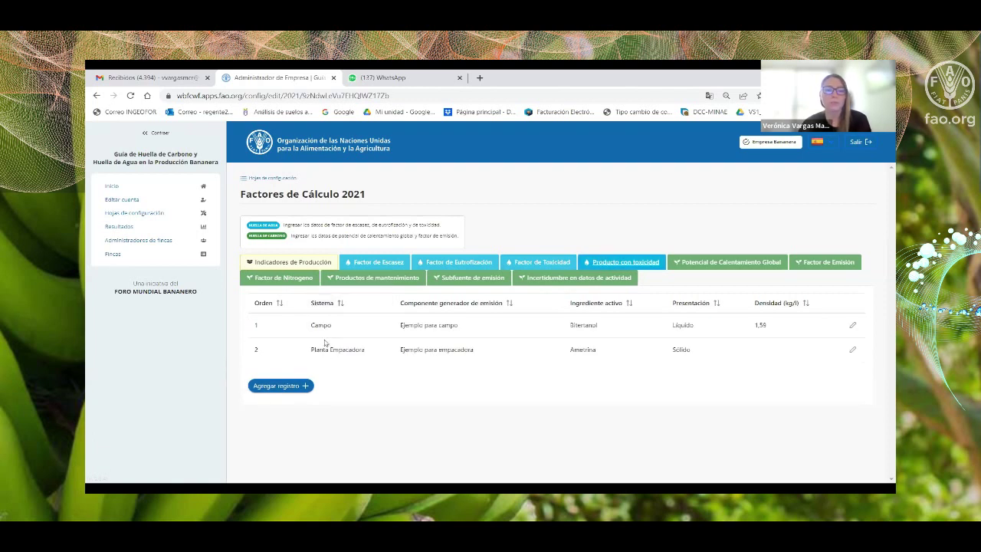
{"action": "left_click", "coordinate": [291, 387]}
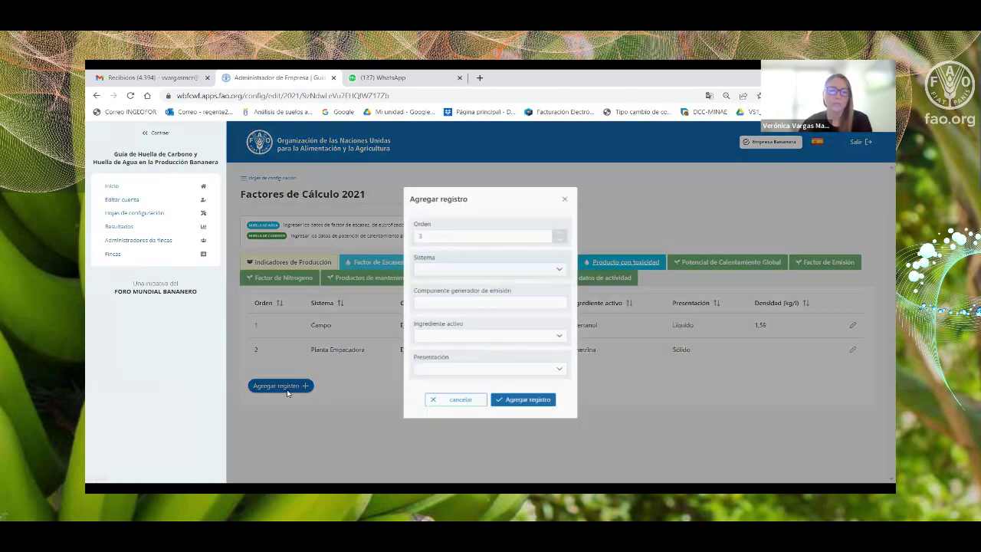
{"action": "left_click", "coordinate": [426, 270]}
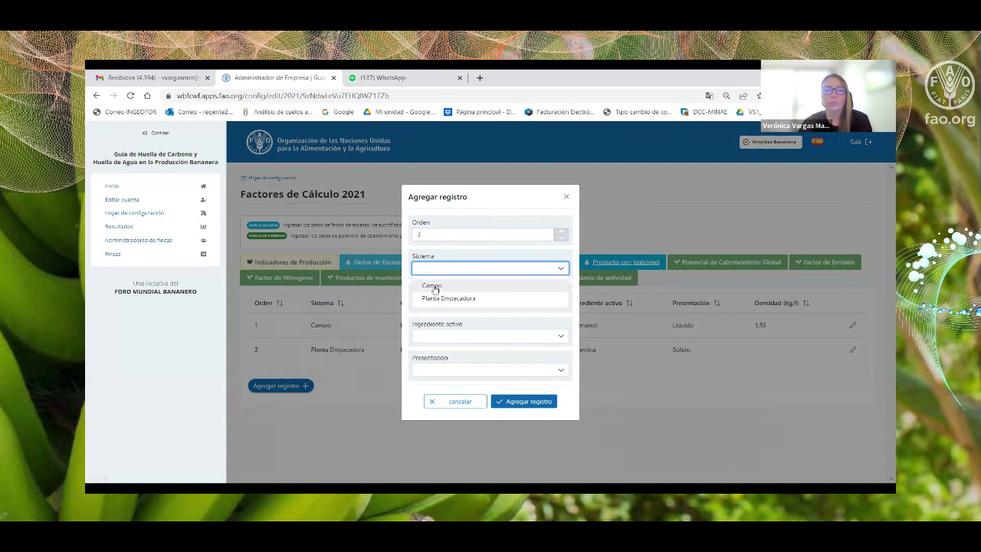
{"action": "left_click", "coordinate": [434, 285]}
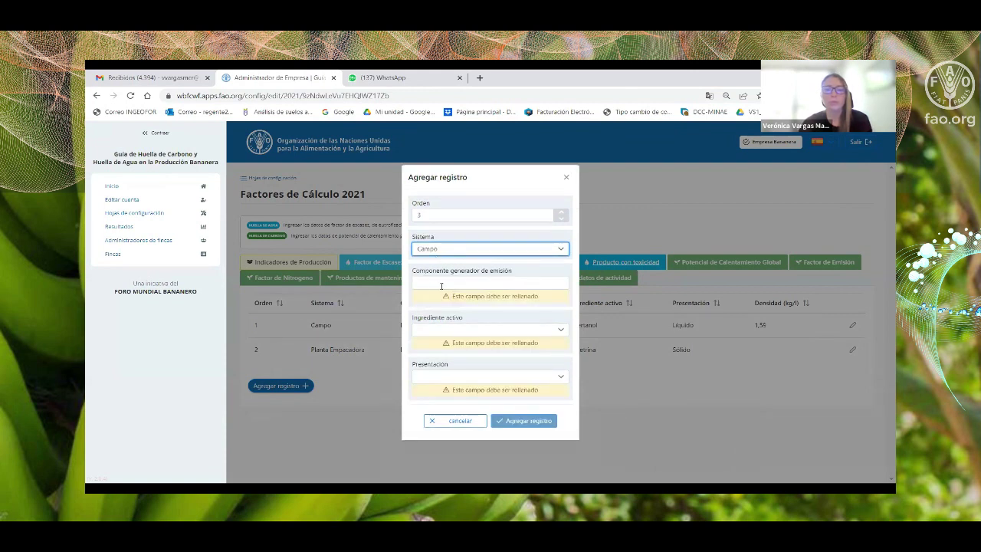
{"action": "left_click", "coordinate": [442, 284]}
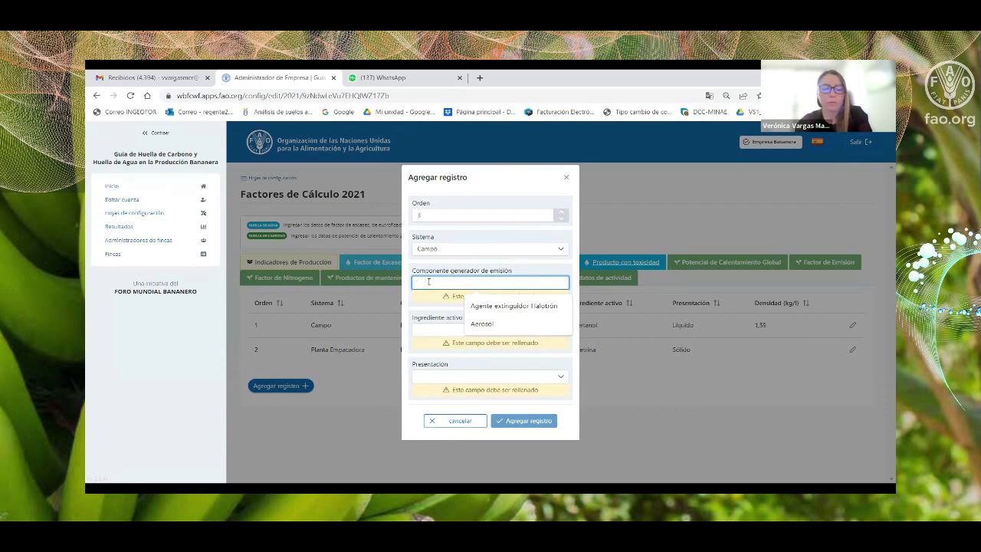
{"action": "type", "text": "OXI"}
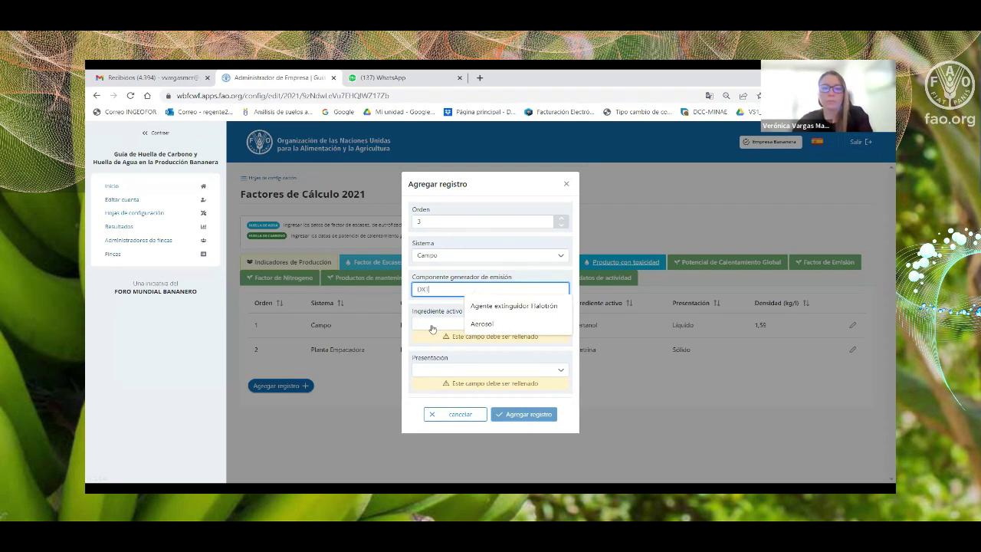
Select Oxamil as the record's active ingredient.
{"action": "left_click", "coordinate": [433, 328]}
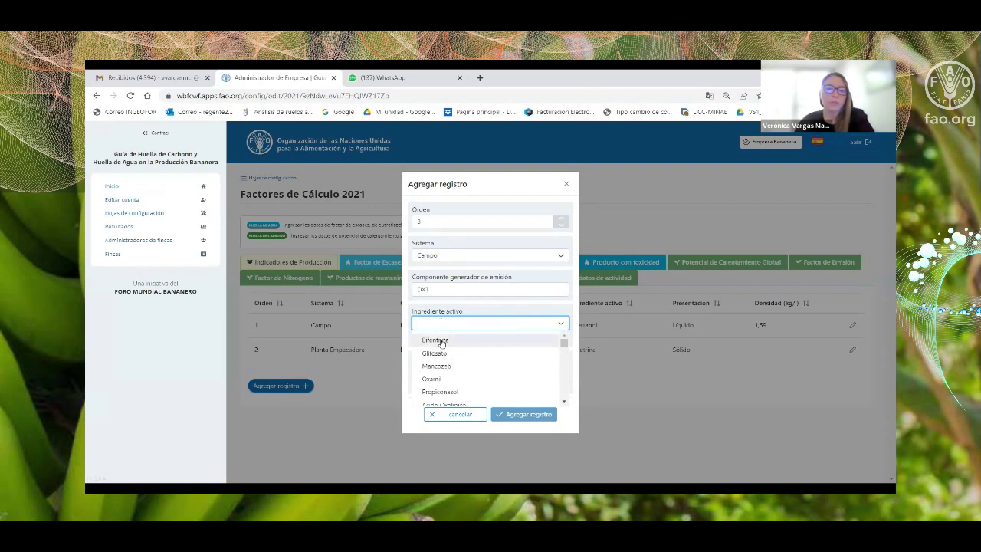
{"action": "scroll", "coordinate": [449, 359], "scroll_direction": "down", "scroll_amount": 4}
{"action": "scroll", "coordinate": [448, 359], "scroll_direction": "down", "scroll_amount": 8}
{"action": "scroll", "coordinate": [448, 360], "scroll_direction": "down", "scroll_amount": 6}
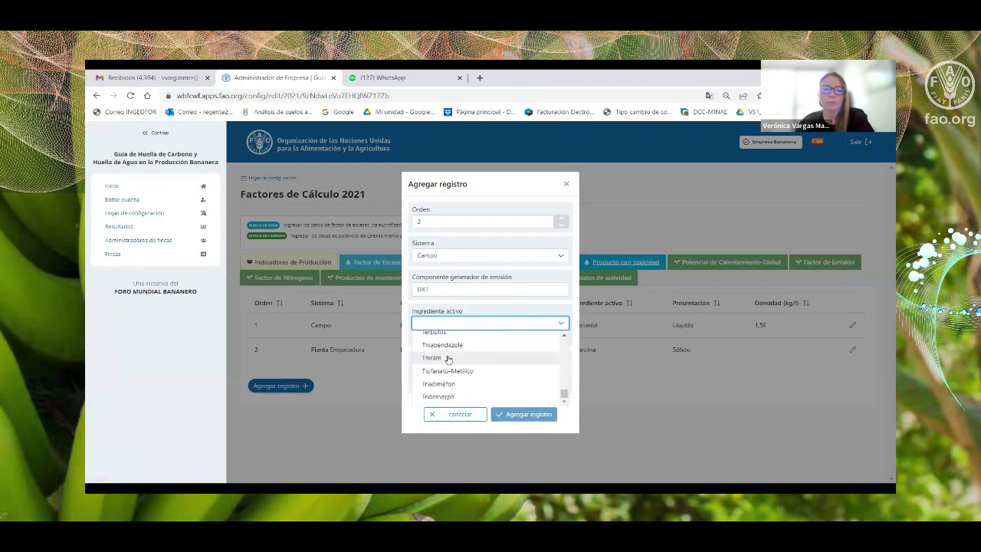
{"action": "scroll", "coordinate": [455, 365], "scroll_direction": "up", "scroll_amount": 10}
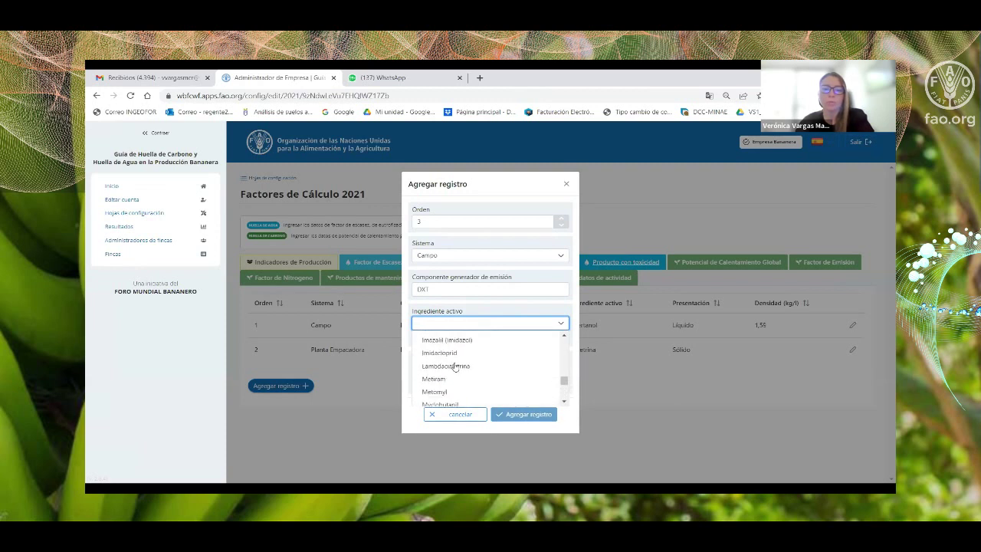
{"action": "scroll", "coordinate": [456, 366], "scroll_direction": "up", "scroll_amount": 5}
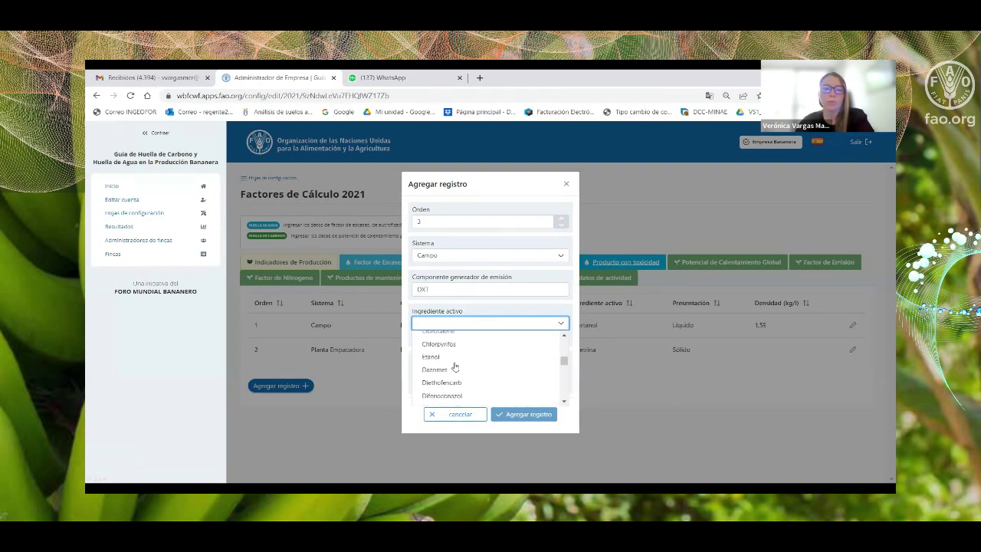
{"action": "scroll", "coordinate": [455, 365], "scroll_direction": "up", "scroll_amount": 5}
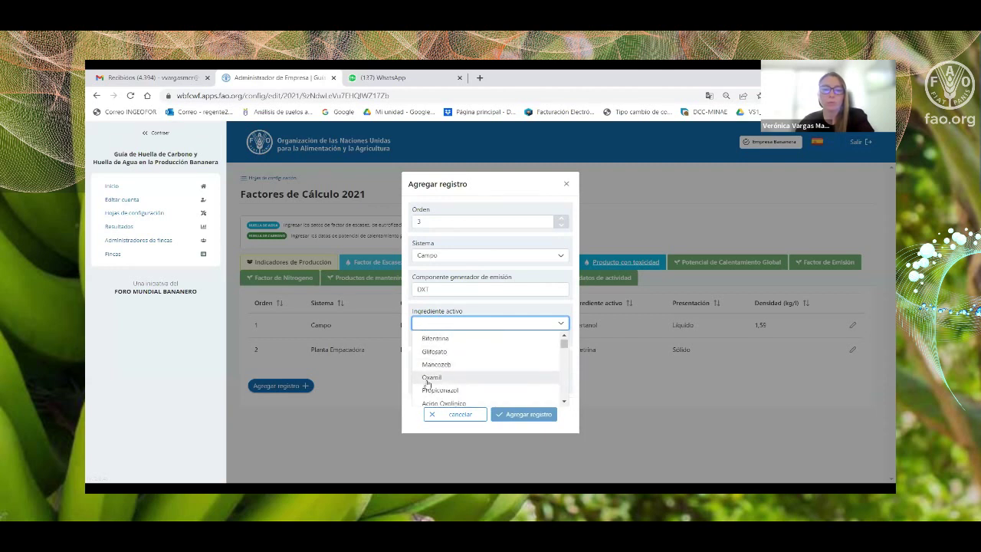
{"action": "left_click", "coordinate": [436, 378]}
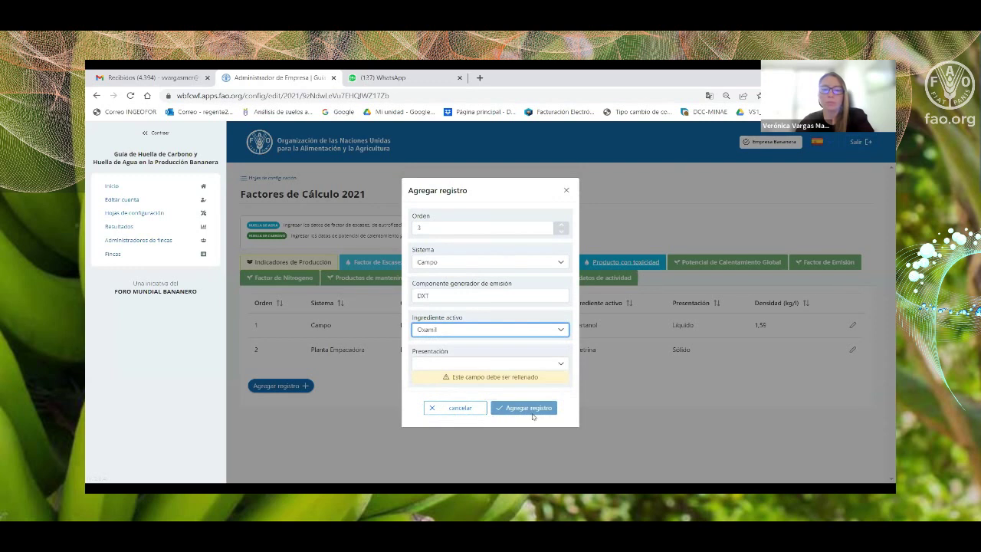
{"action": "left_click", "coordinate": [438, 364]}
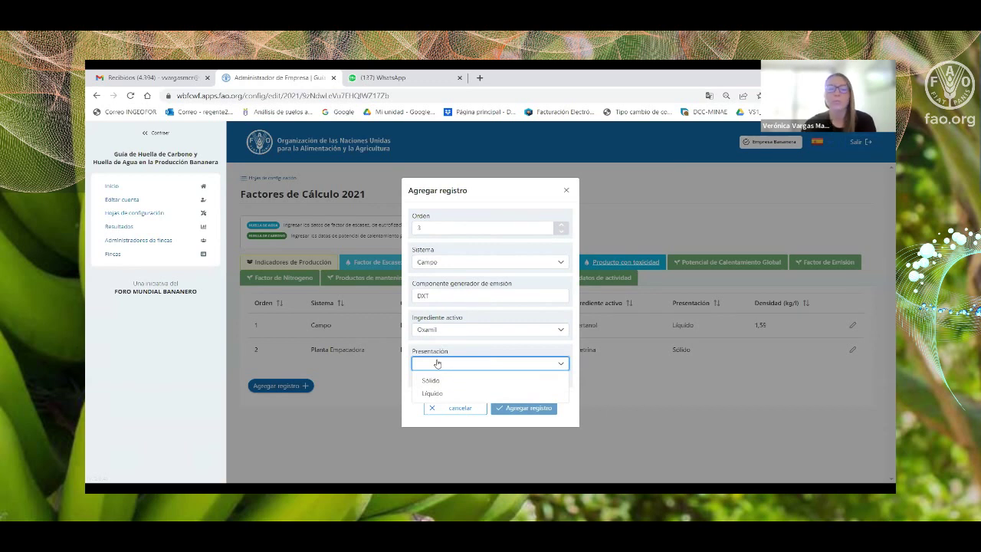
Set presentation to Sólido after briefly trying Líquido, and save the Campo/DXT/Oxamil record.
{"action": "left_click", "coordinate": [435, 380]}
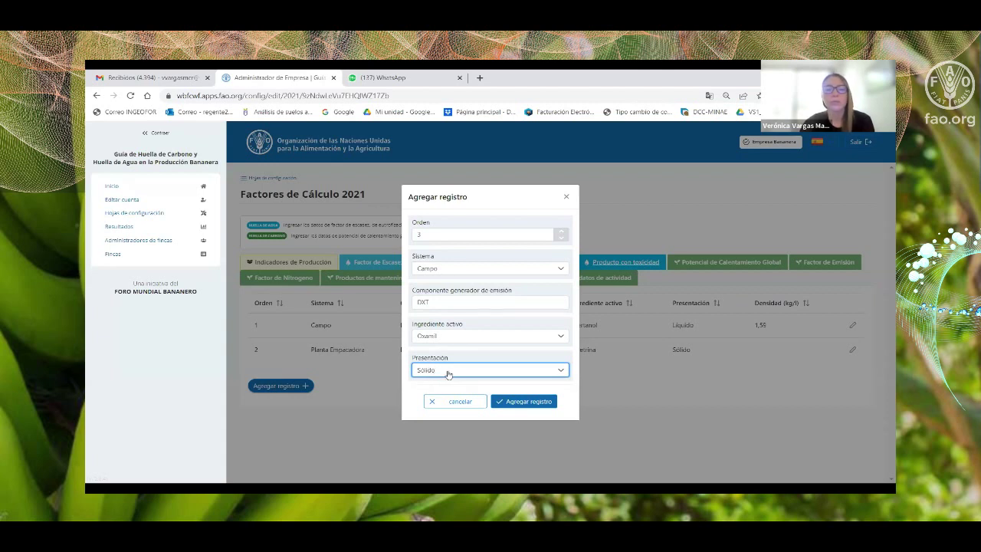
{"action": "left_click", "coordinate": [442, 370]}
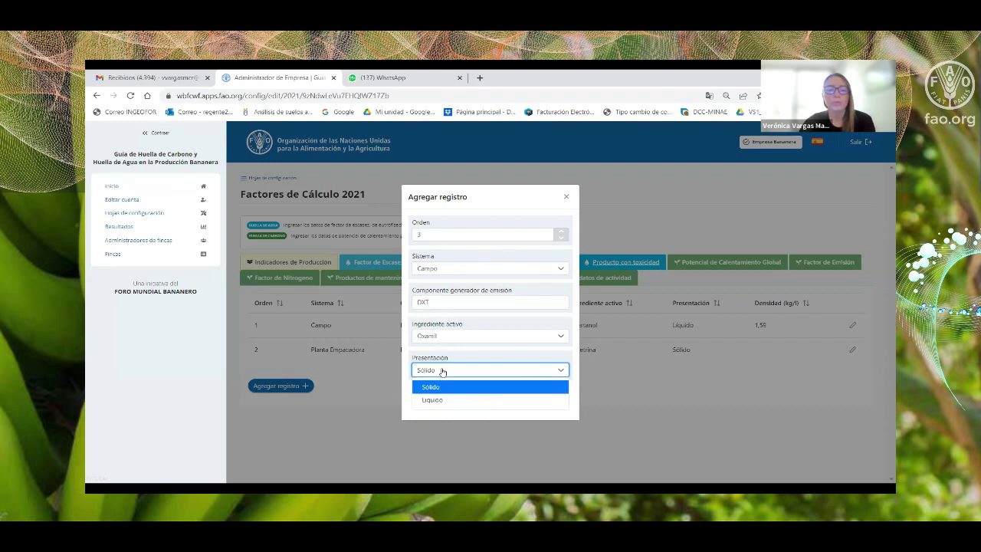
{"action": "left_click", "coordinate": [435, 400]}
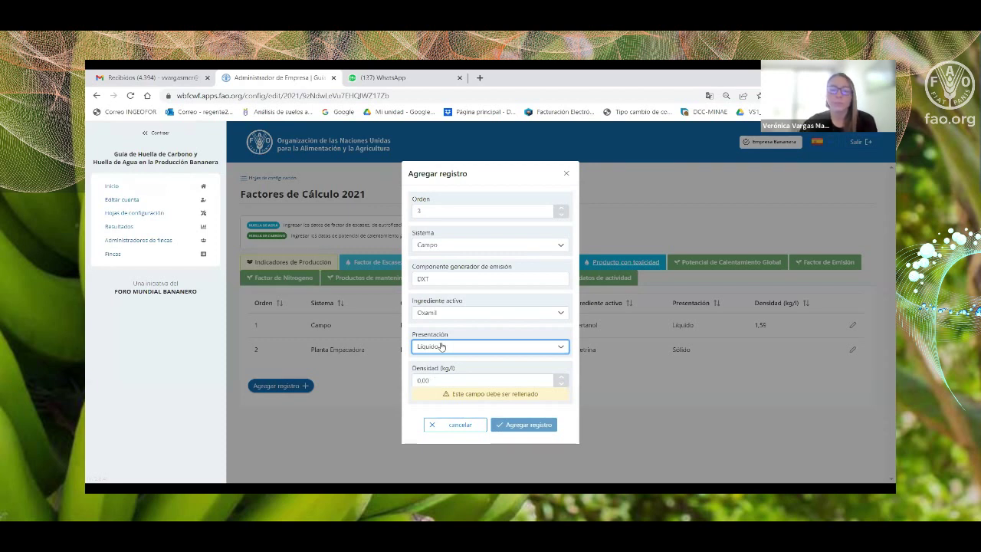
{"action": "left_click", "coordinate": [442, 346]}
{"action": "left_click", "coordinate": [441, 374]}
{"action": "left_click", "coordinate": [541, 403]}
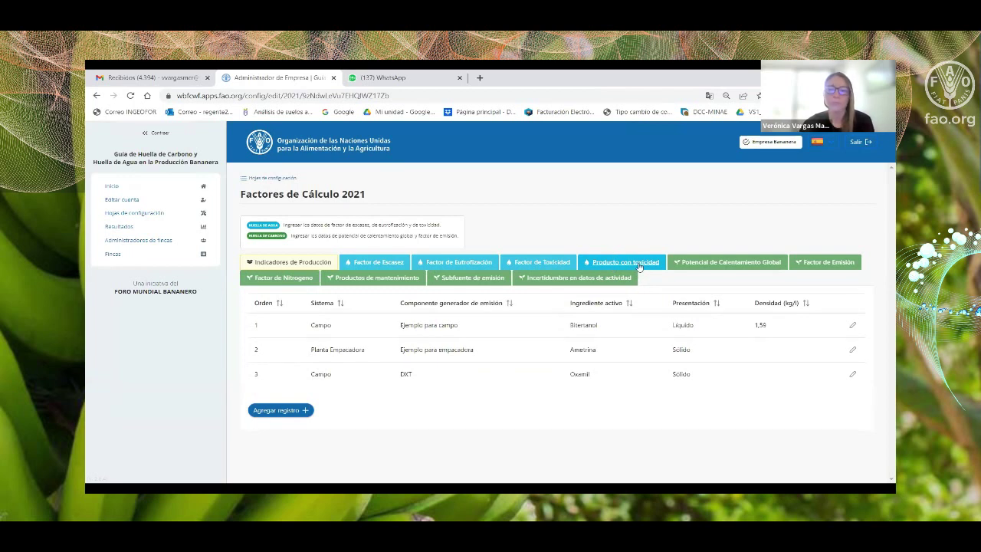
Review the global warming potential gases, opening and cancelling the Dióxido de carbono edit.
{"action": "left_click", "coordinate": [718, 264]}
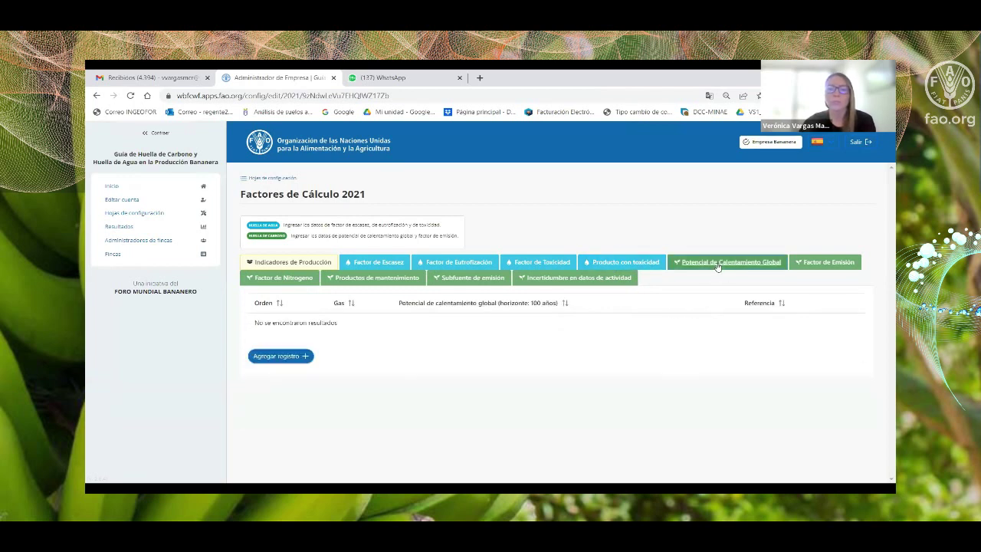
{"action": "scroll", "coordinate": [419, 351], "scroll_direction": "down", "scroll_amount": 5}
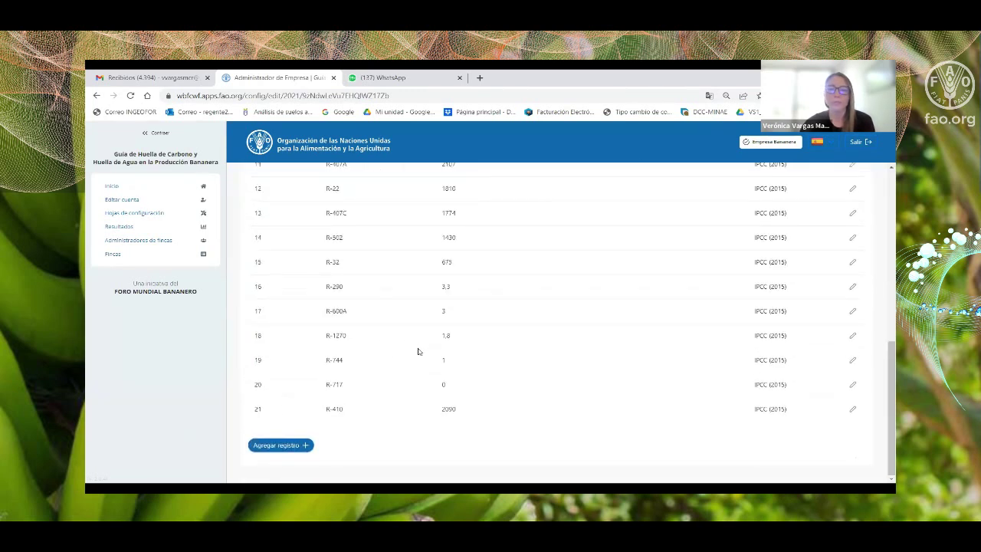
{"action": "scroll", "coordinate": [418, 351], "scroll_direction": "up", "scroll_amount": 5}
{"action": "scroll", "coordinate": [419, 355], "scroll_direction": "down", "scroll_amount": 1}
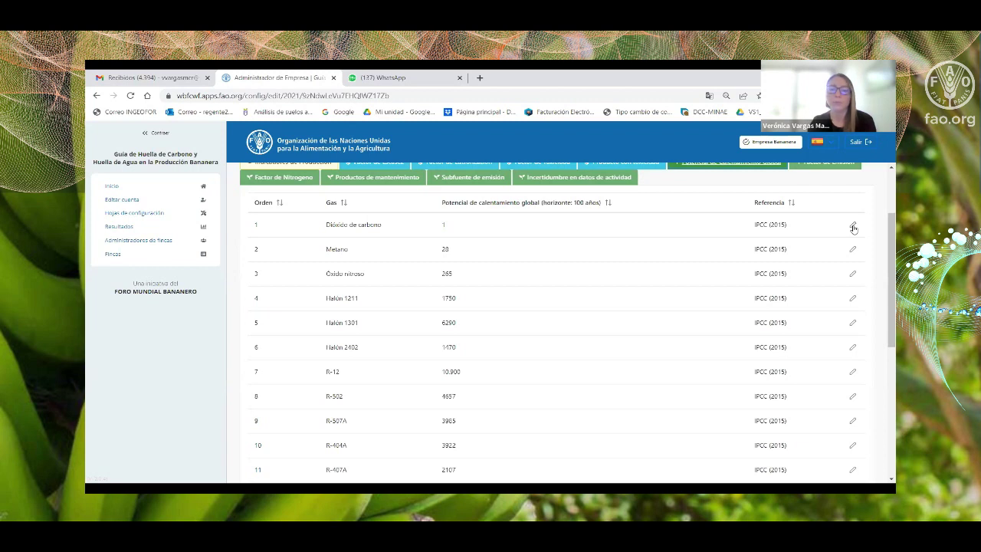
{"action": "left_click", "coordinate": [853, 227]}
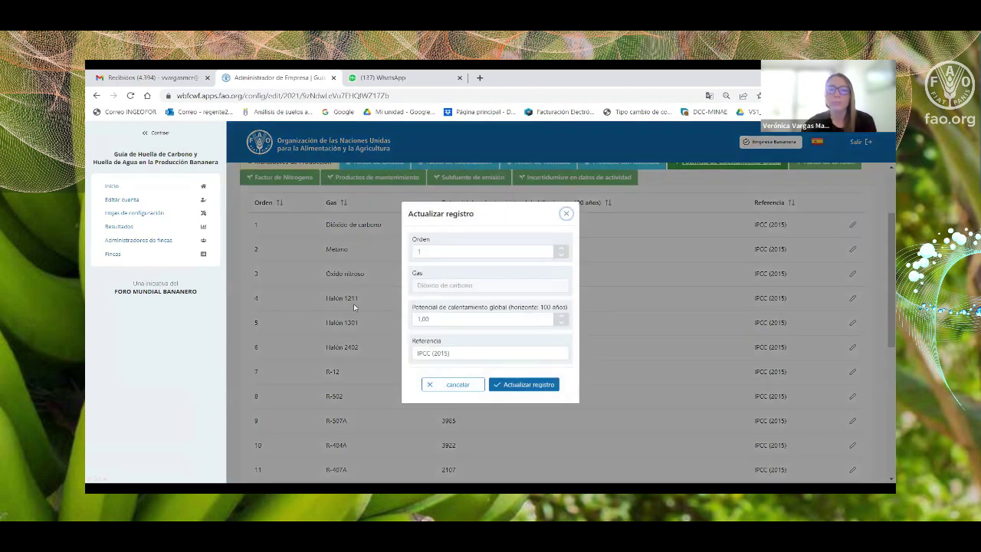
{"action": "left_click", "coordinate": [567, 214]}
{"action": "scroll", "coordinate": [658, 287], "scroll_direction": "up", "scroll_amount": 1}
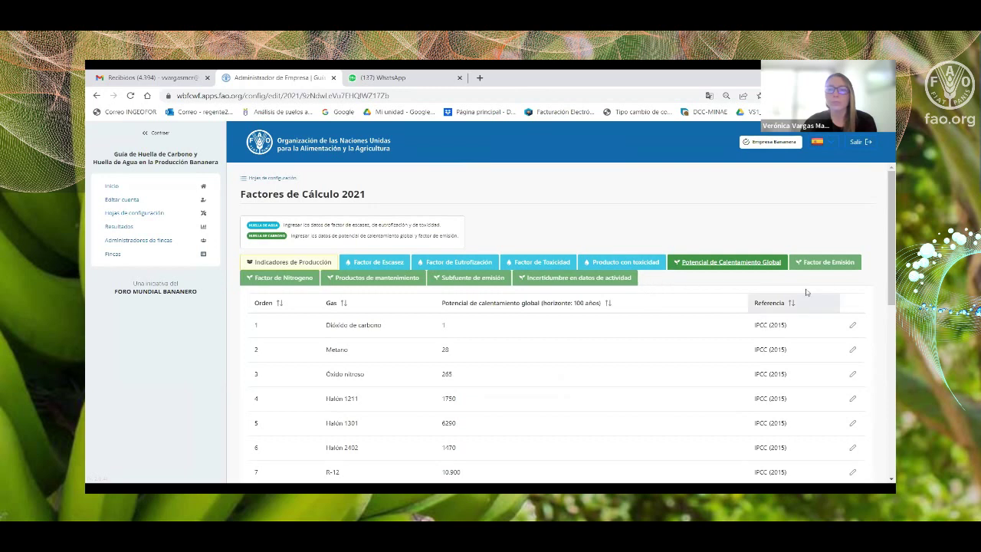
{"action": "left_click", "coordinate": [828, 265]}
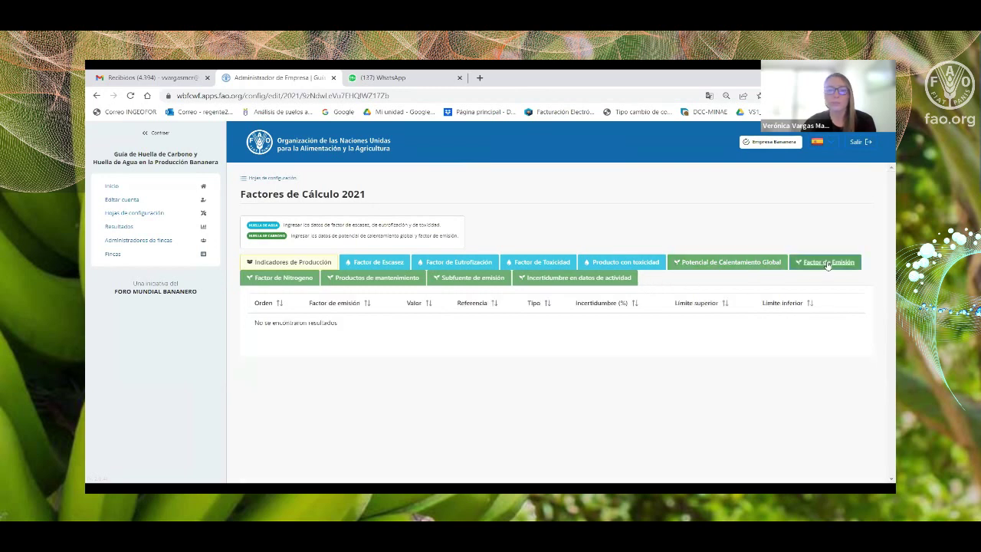
{"action": "scroll", "coordinate": [822, 266], "scroll_direction": "down", "scroll_amount": 1}
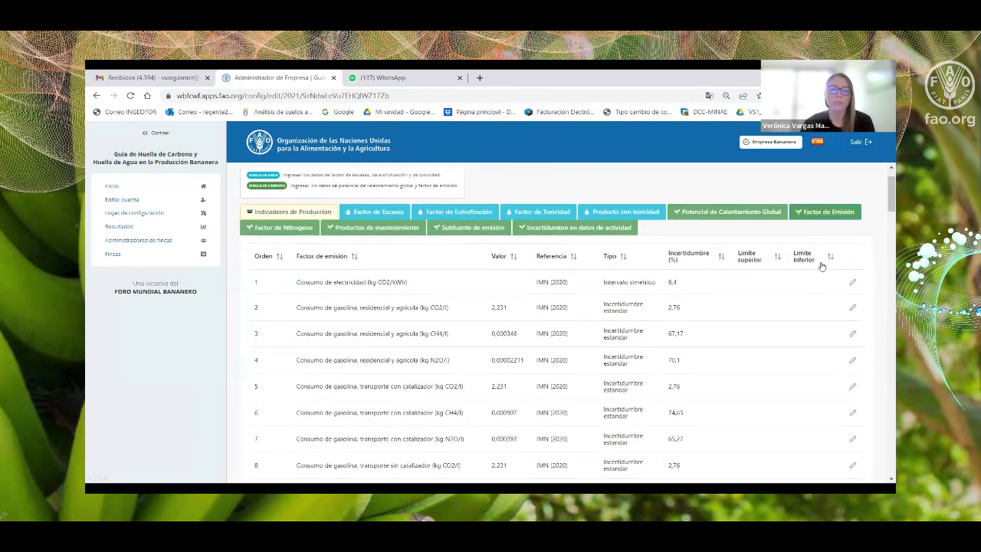
{"action": "scroll", "coordinate": [822, 266], "scroll_direction": "down", "scroll_amount": 2}
{"action": "scroll", "coordinate": [821, 266], "scroll_direction": "up", "scroll_amount": 1}
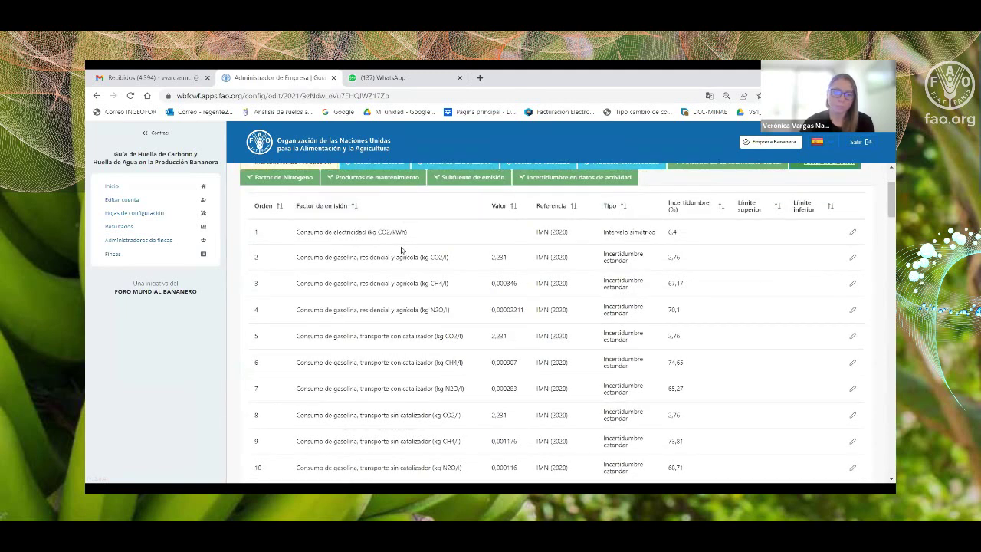
{"action": "scroll", "coordinate": [409, 304], "scroll_direction": "down", "scroll_amount": 1}
{"action": "scroll", "coordinate": [408, 303], "scroll_direction": "down", "scroll_amount": 5}
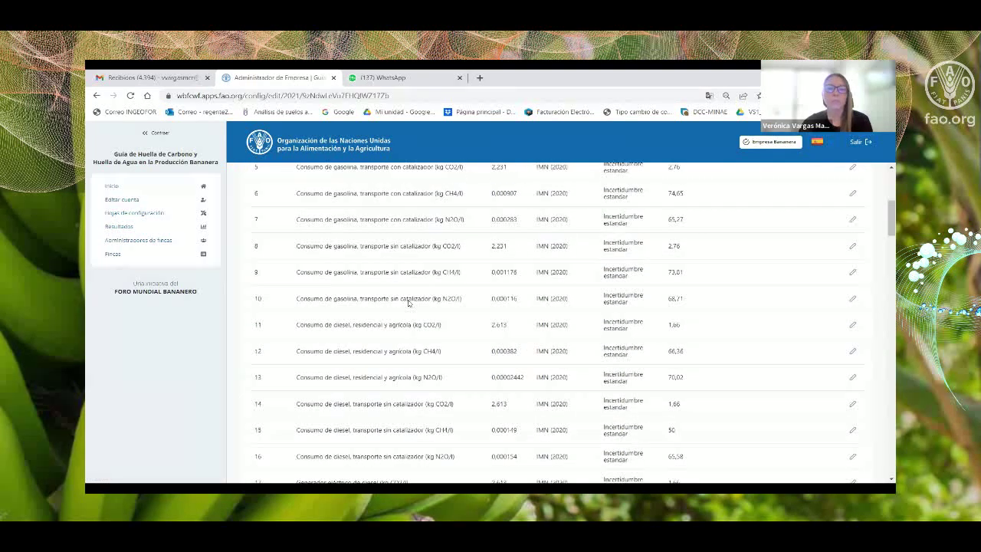
{"action": "scroll", "coordinate": [409, 303], "scroll_direction": "down", "scroll_amount": 4}
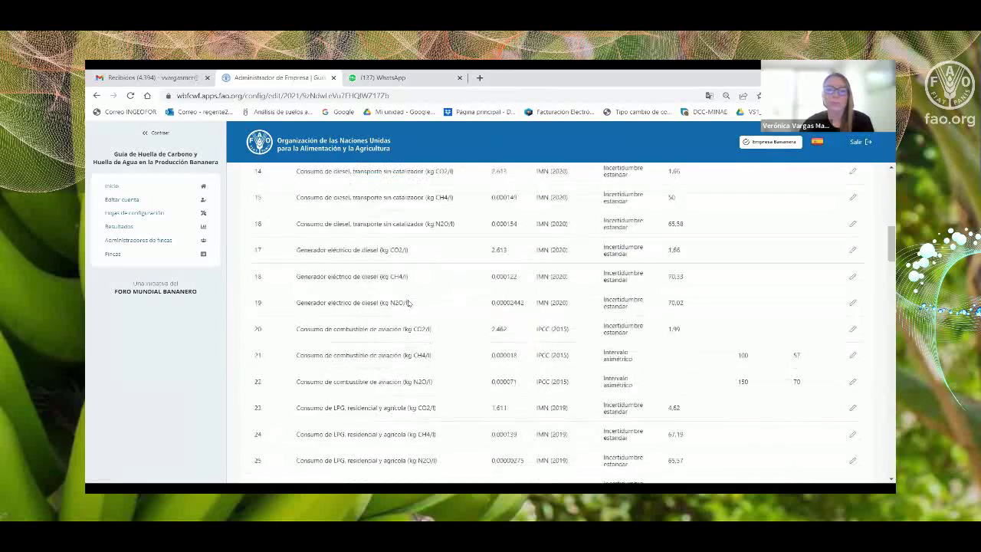
{"action": "scroll", "coordinate": [409, 303], "scroll_direction": "down", "scroll_amount": 2}
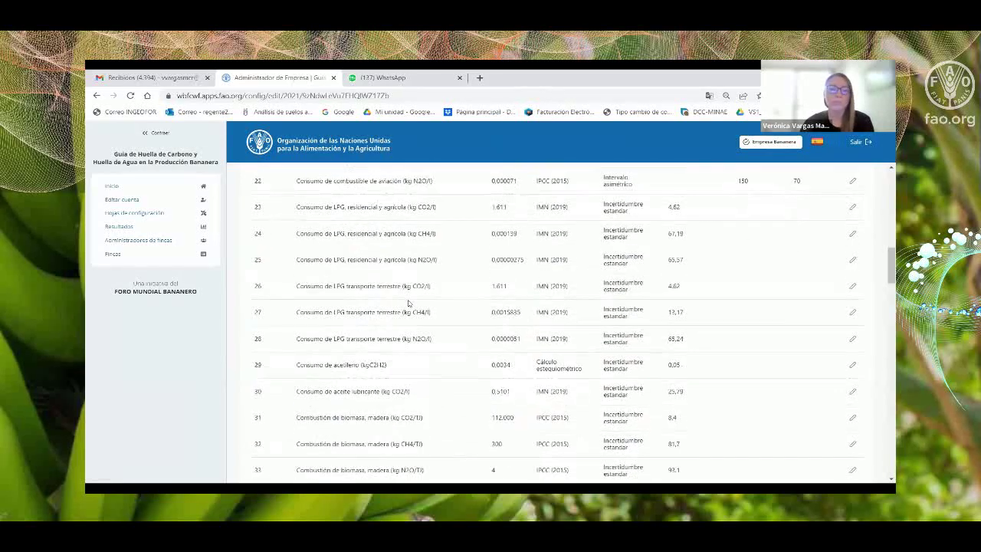
{"action": "scroll", "coordinate": [408, 303], "scroll_direction": "down", "scroll_amount": 4}
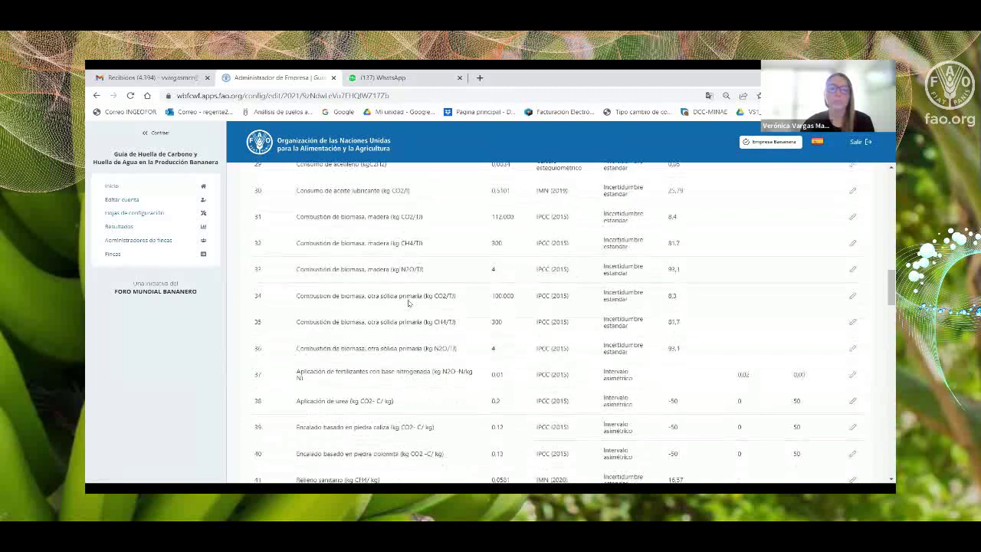
{"action": "scroll", "coordinate": [409, 304], "scroll_direction": "down", "scroll_amount": 2}
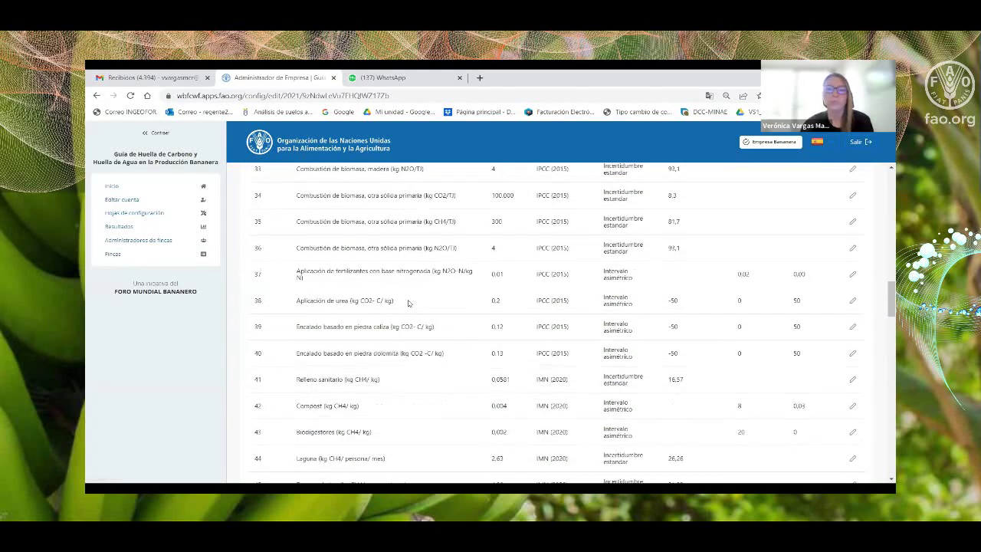
{"action": "scroll", "coordinate": [409, 304], "scroll_direction": "down", "scroll_amount": 1}
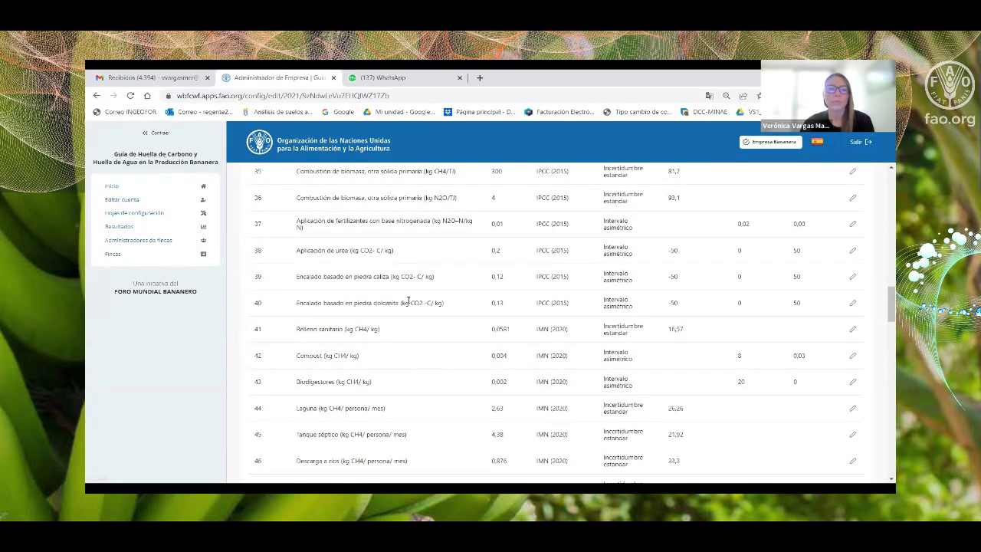
{"action": "scroll", "coordinate": [408, 302], "scroll_direction": "down", "scroll_amount": 5}
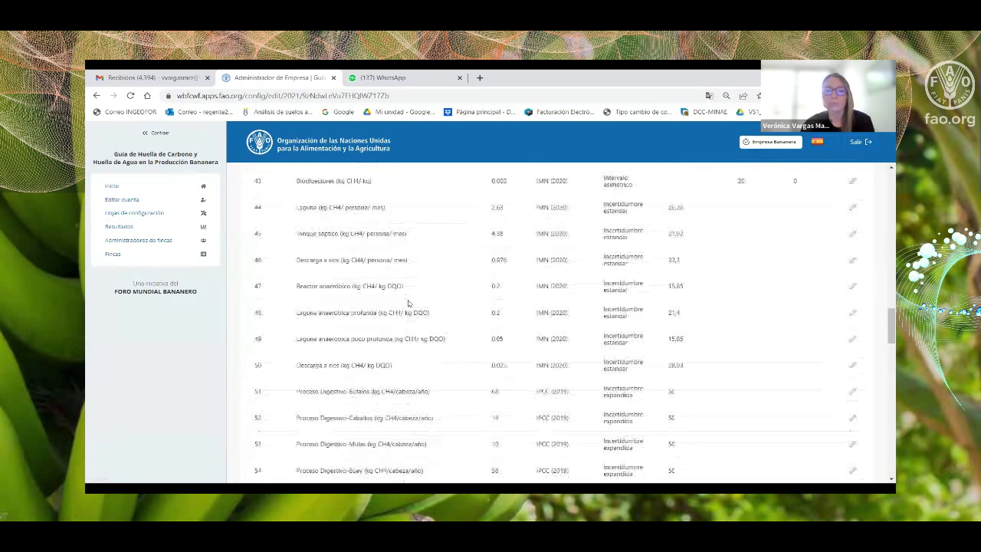
{"action": "scroll", "coordinate": [408, 304], "scroll_direction": "down", "scroll_amount": 2}
{"action": "scroll", "coordinate": [408, 304], "scroll_direction": "down", "scroll_amount": 5}
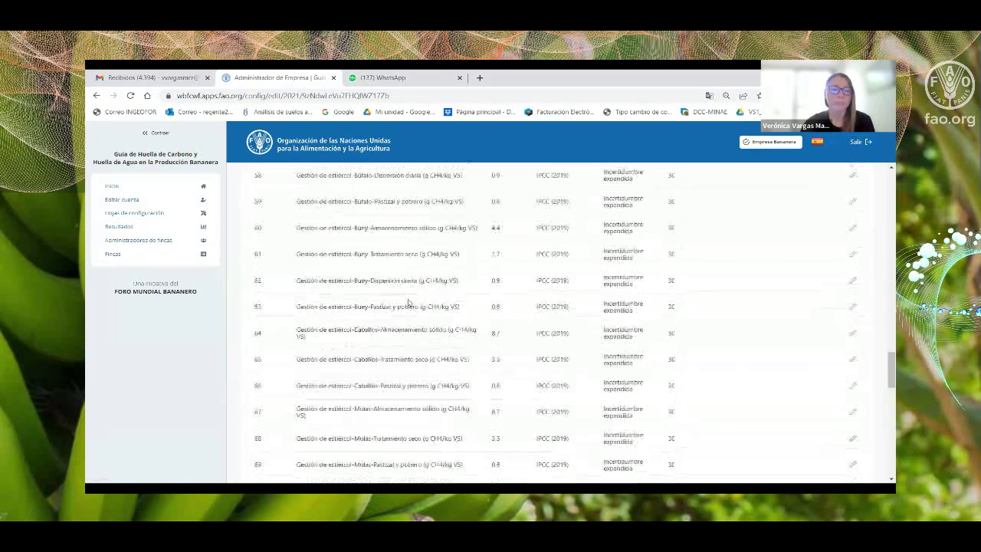
{"action": "scroll", "coordinate": [408, 302], "scroll_direction": "down", "scroll_amount": 6}
{"action": "scroll", "coordinate": [408, 302], "scroll_direction": "down", "scroll_amount": 5}
{"action": "scroll", "coordinate": [407, 296], "scroll_direction": "down", "scroll_amount": 3}
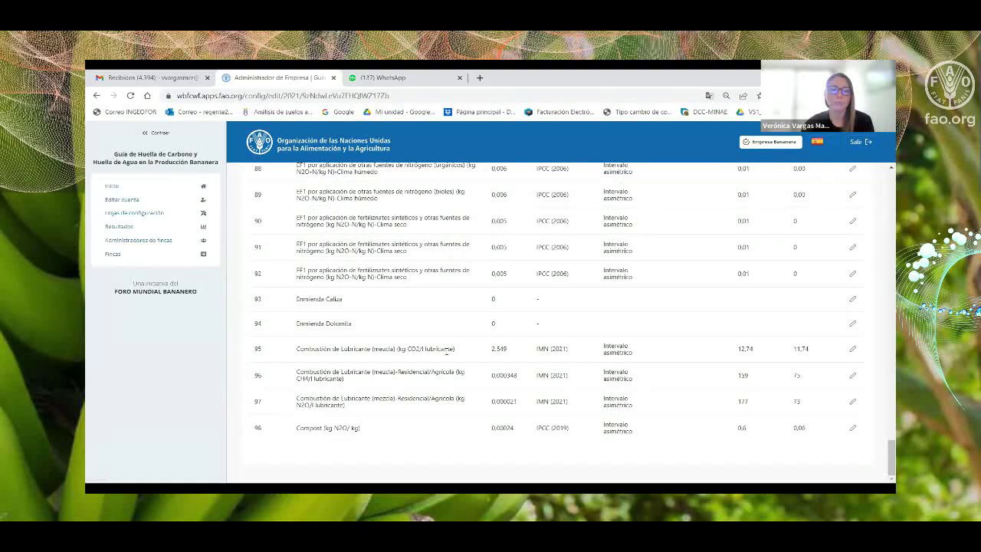
{"action": "scroll", "coordinate": [810, 443], "scroll_direction": "up", "scroll_amount": 17}
{"action": "scroll", "coordinate": [812, 440], "scroll_direction": "up", "scroll_amount": 20}
{"action": "scroll", "coordinate": [812, 440], "scroll_direction": "up", "scroll_amount": 3}
{"action": "scroll", "coordinate": [835, 361], "scroll_direction": "down", "scroll_amount": 1}
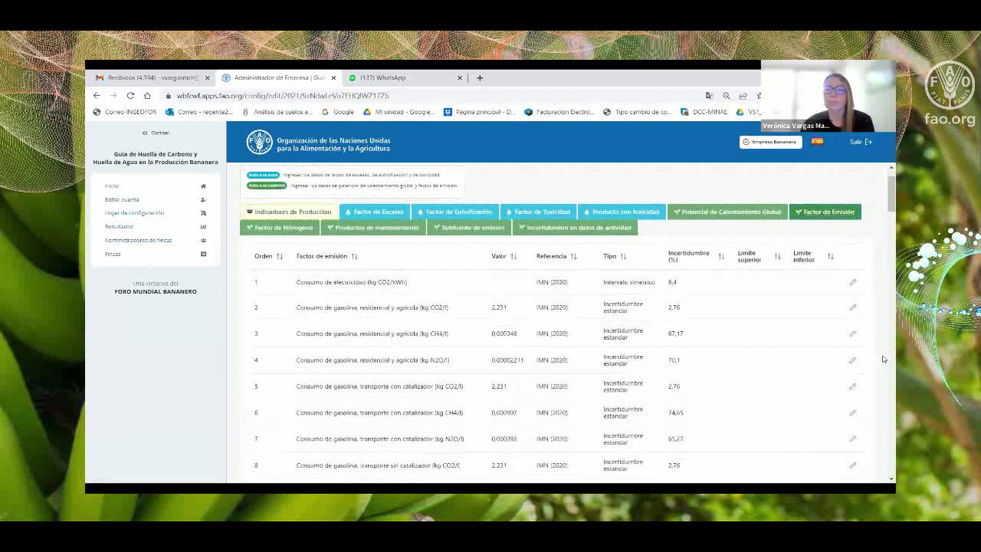
{"action": "left_click", "coordinate": [853, 283]}
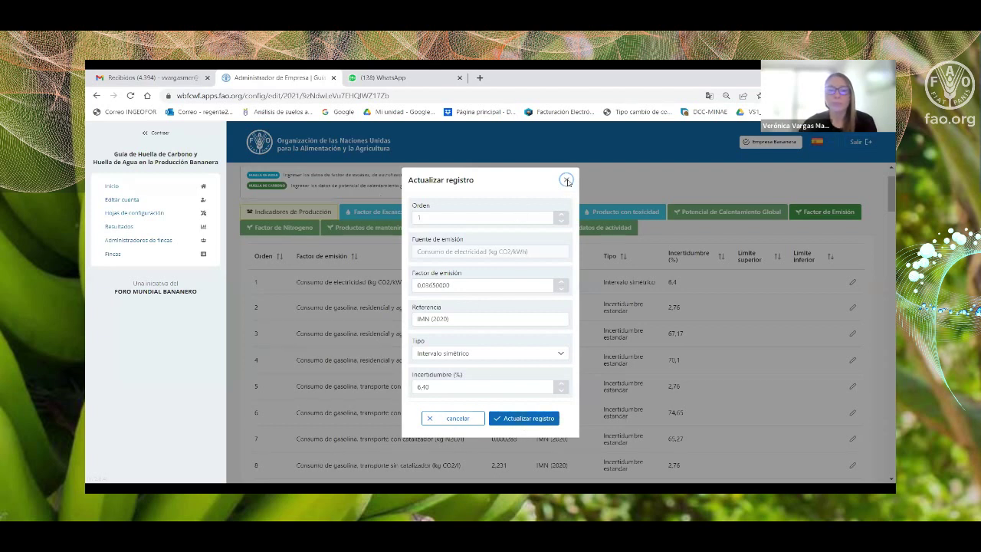
{"action": "left_click", "coordinate": [566, 179]}
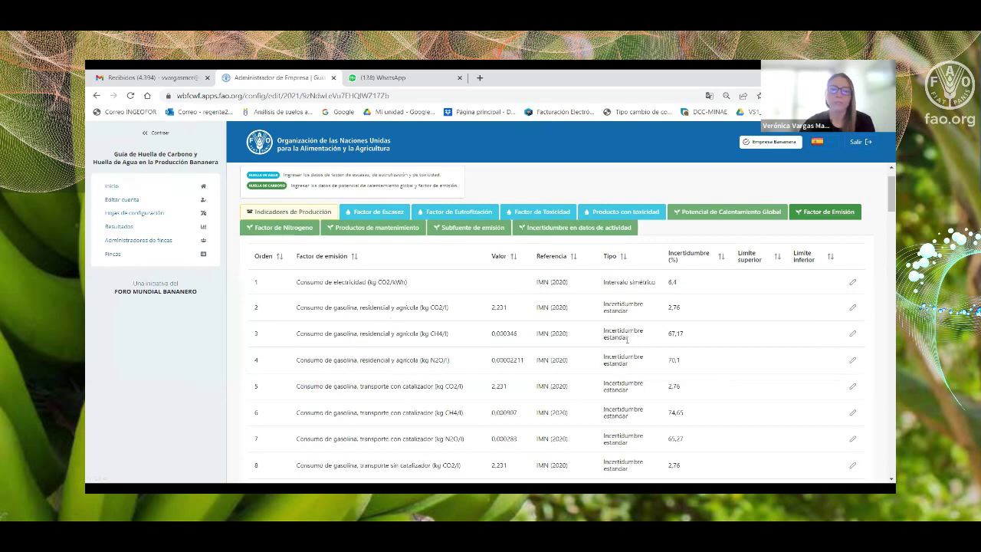
{"action": "scroll", "coordinate": [627, 339], "scroll_direction": "down", "scroll_amount": 3}
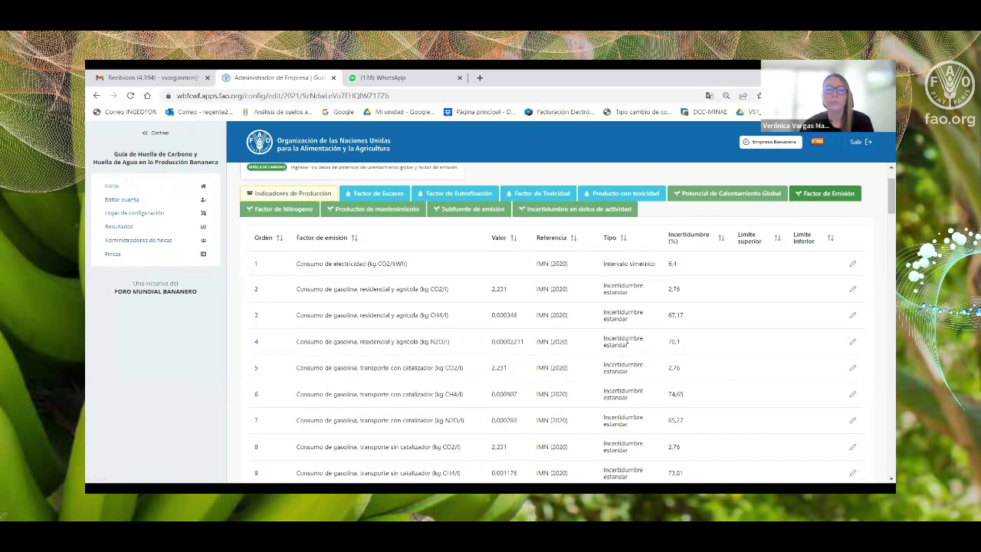
{"action": "scroll", "coordinate": [627, 339], "scroll_direction": "down", "scroll_amount": 2}
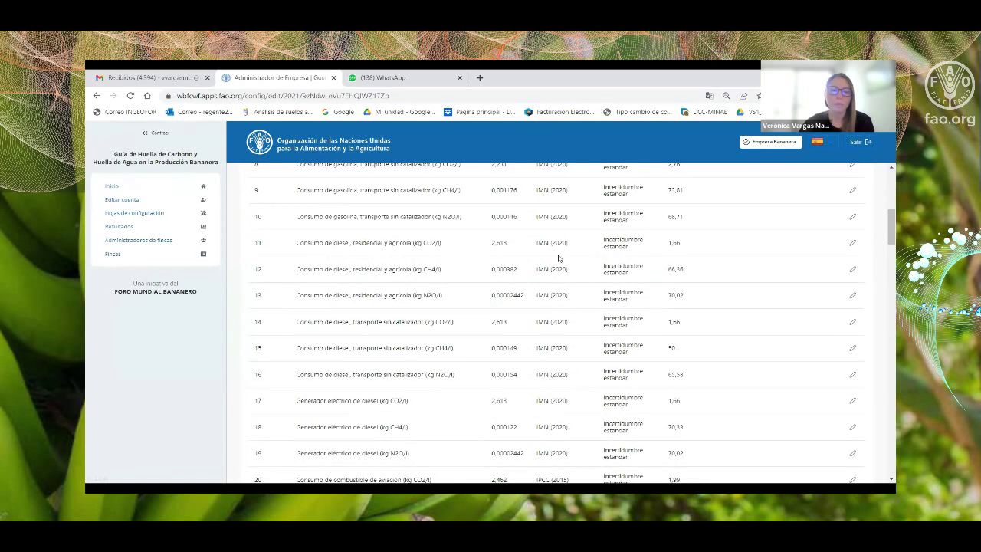
{"action": "scroll", "coordinate": [558, 259], "scroll_direction": "down", "scroll_amount": 3}
{"action": "scroll", "coordinate": [558, 258], "scroll_direction": "down", "scroll_amount": 2}
{"action": "scroll", "coordinate": [558, 258], "scroll_direction": "down", "scroll_amount": 1}
{"action": "scroll", "coordinate": [558, 255], "scroll_direction": "up", "scroll_amount": 2}
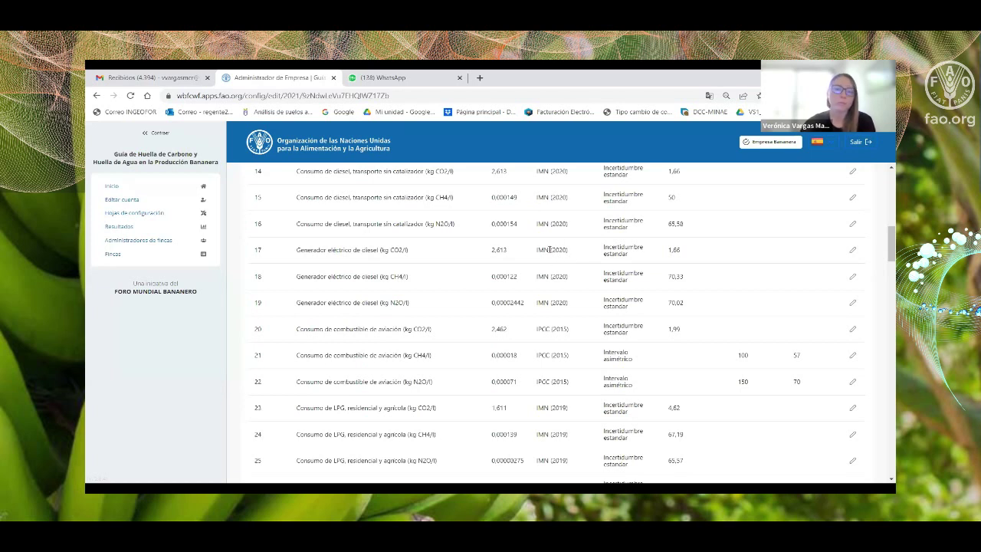
{"action": "scroll", "coordinate": [550, 249], "scroll_direction": "down", "scroll_amount": 2}
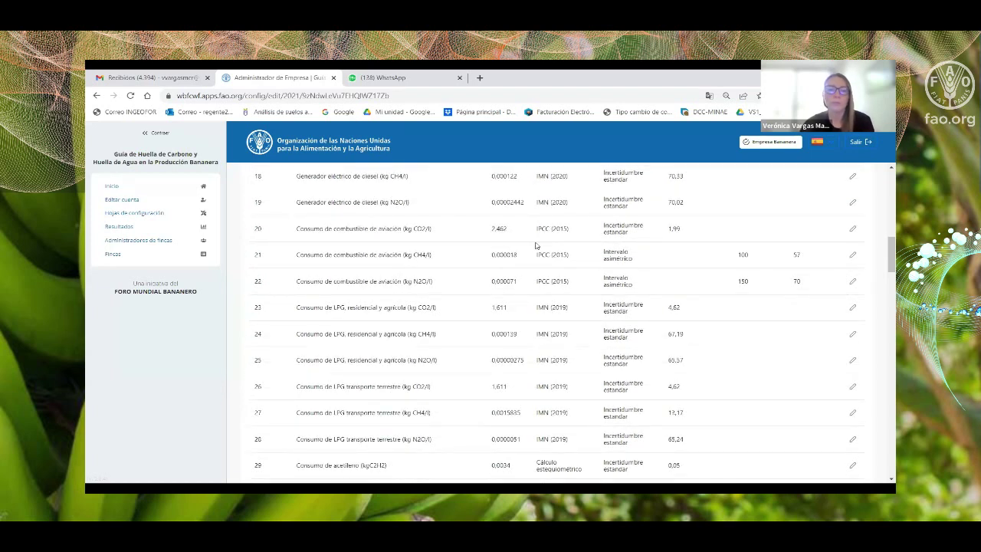
{"action": "scroll", "coordinate": [548, 261], "scroll_direction": "down", "scroll_amount": 2}
{"action": "scroll", "coordinate": [554, 262], "scroll_direction": "down", "scroll_amount": 4}
{"action": "scroll", "coordinate": [558, 309], "scroll_direction": "down", "scroll_amount": 5}
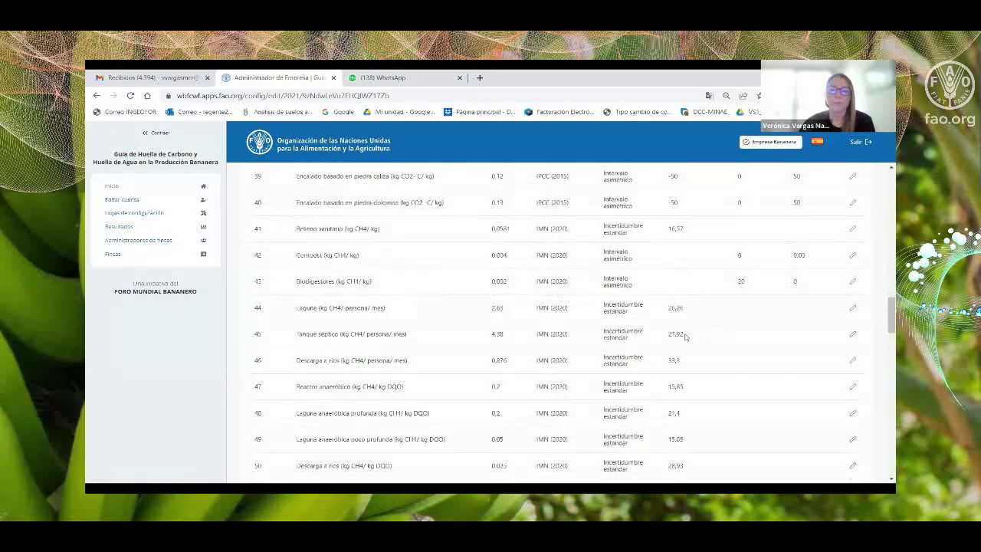
{"action": "scroll", "coordinate": [685, 336], "scroll_direction": "up", "scroll_amount": 18}
{"action": "scroll", "coordinate": [683, 336], "scroll_direction": "up", "scroll_amount": 5}
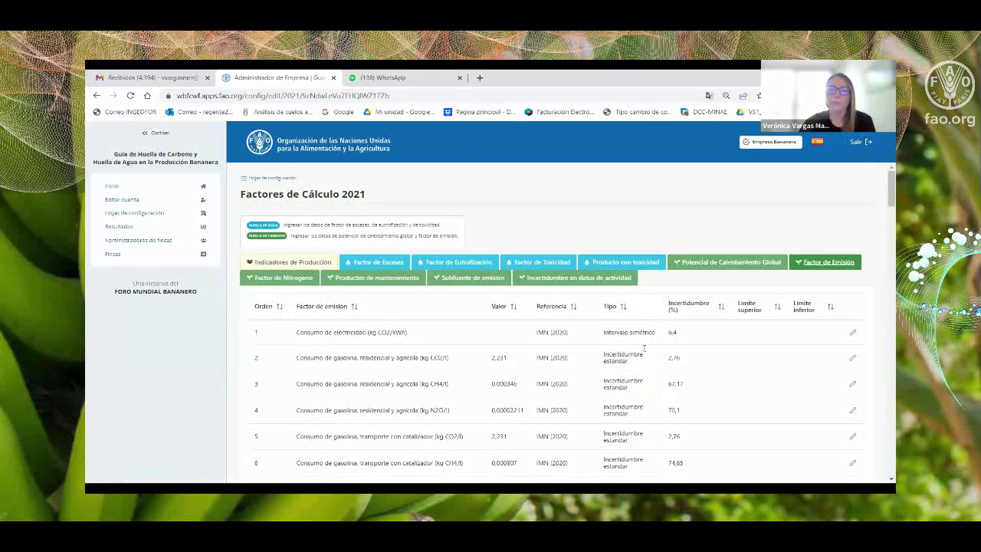
{"action": "scroll", "coordinate": [644, 349], "scroll_direction": "down", "scroll_amount": 2}
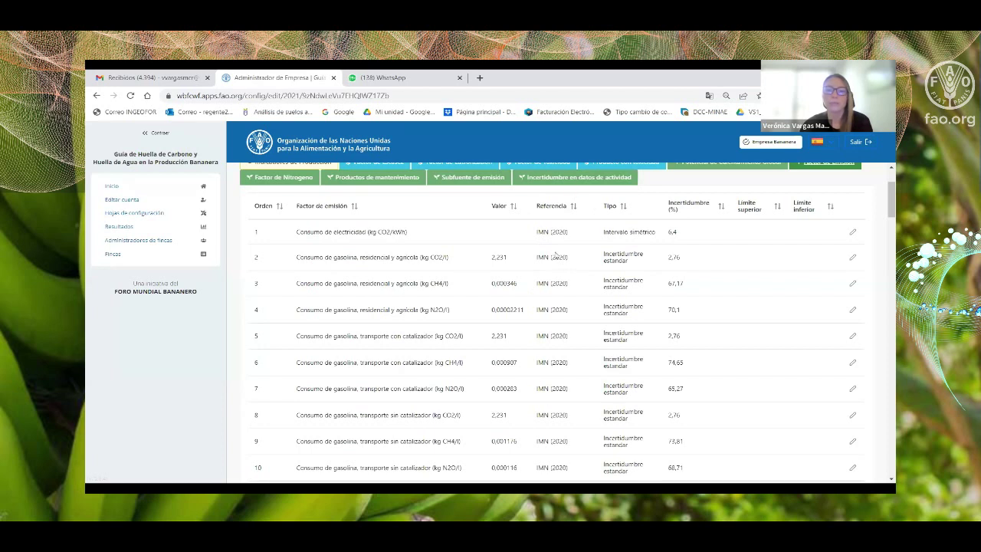
{"action": "scroll", "coordinate": [657, 270], "scroll_direction": "down", "scroll_amount": 5}
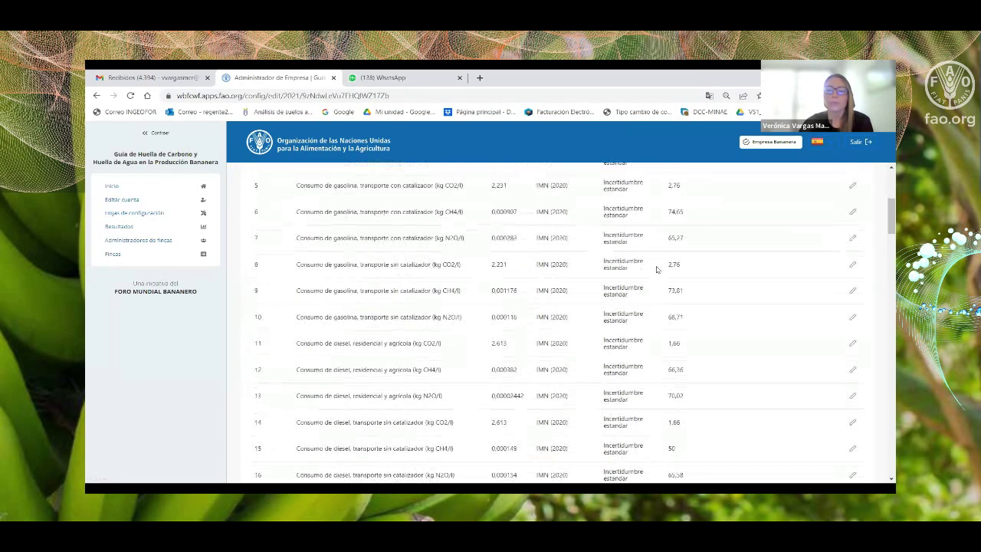
{"action": "scroll", "coordinate": [682, 289], "scroll_direction": "up", "scroll_amount": 5}
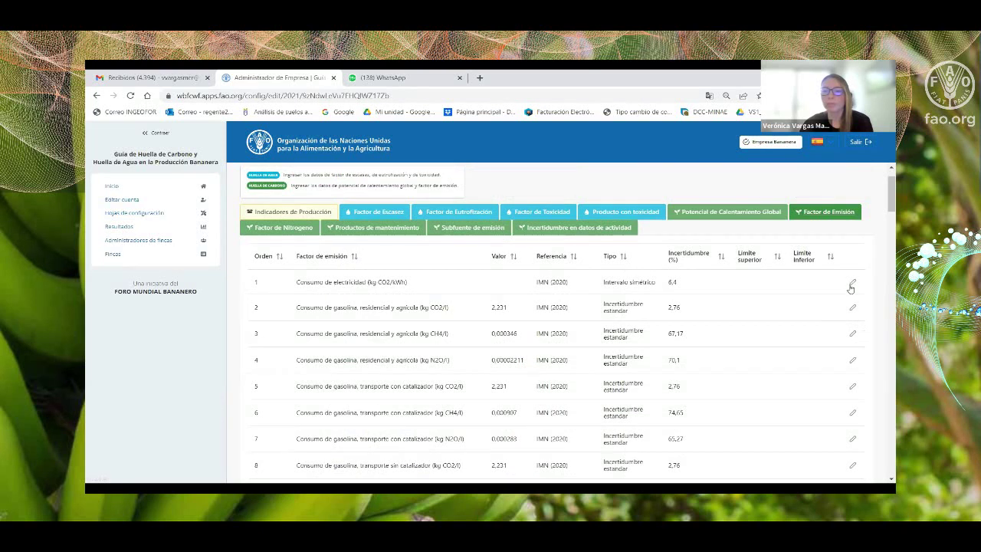
{"action": "left_click", "coordinate": [853, 282]}
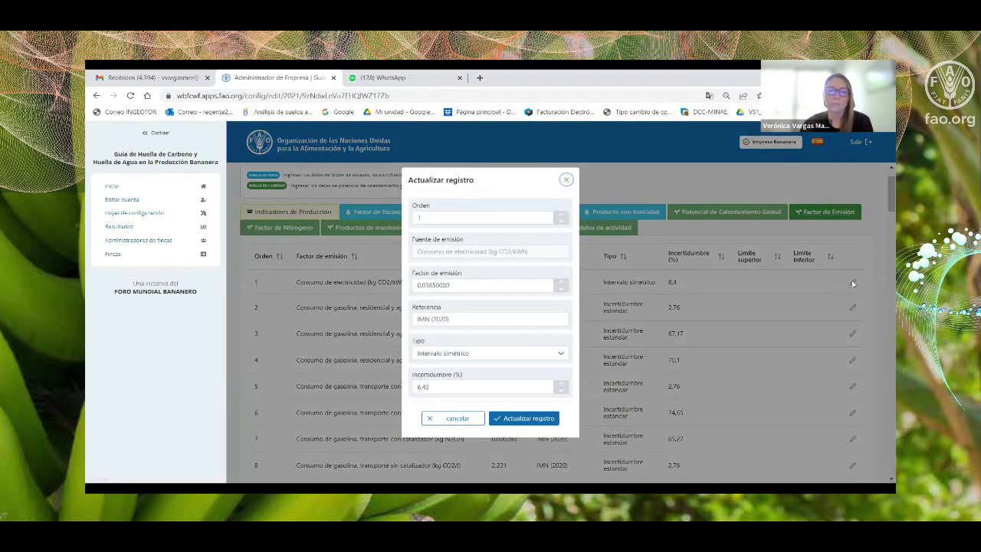
{"action": "left_click", "coordinate": [567, 179]}
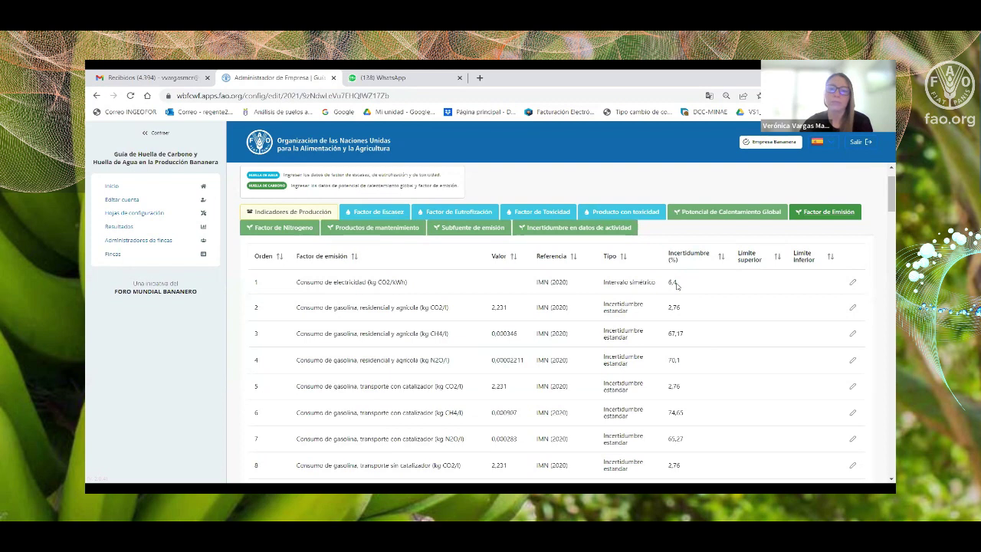
{"action": "left_click", "coordinate": [852, 282]}
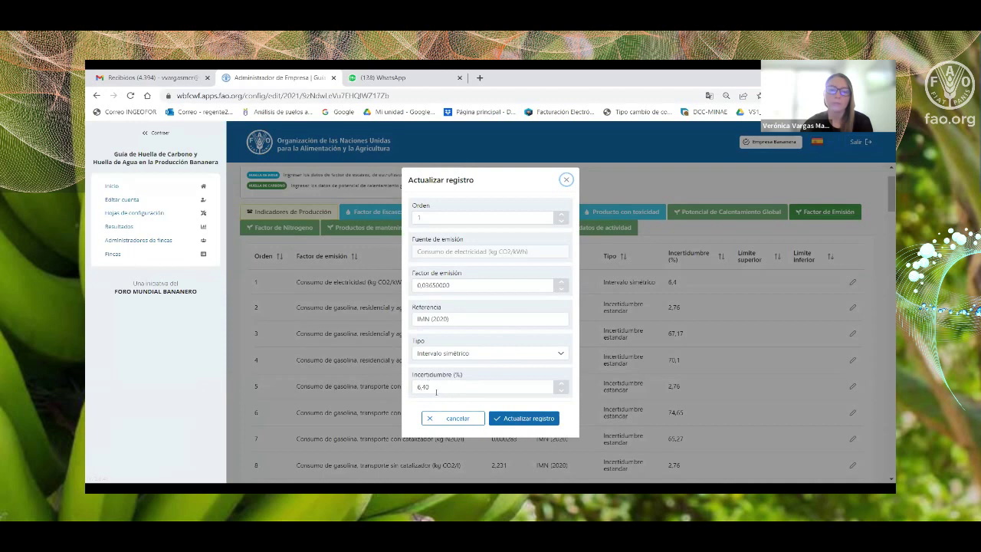
{"action": "left_click", "coordinate": [566, 180]}
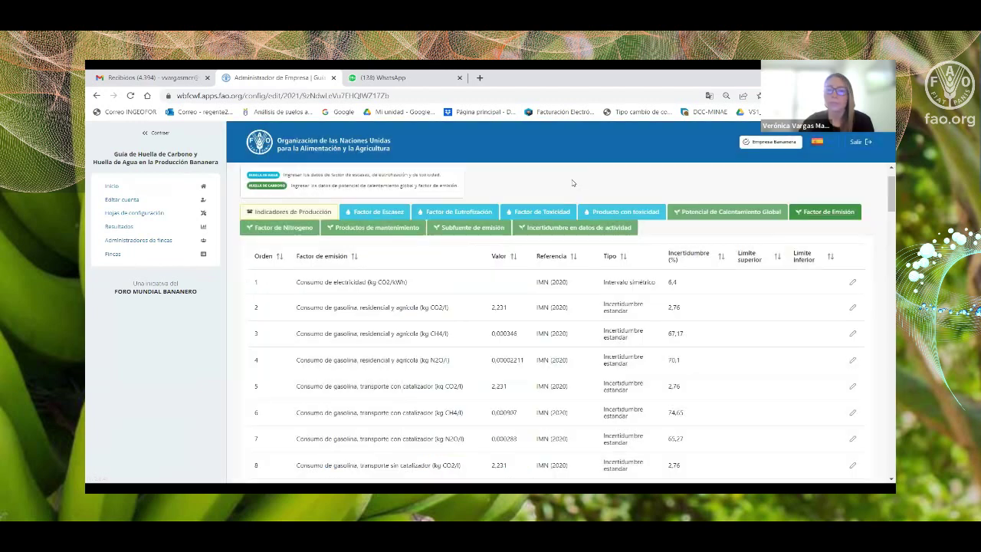
{"action": "scroll", "coordinate": [818, 322], "scroll_direction": "down", "scroll_amount": 1}
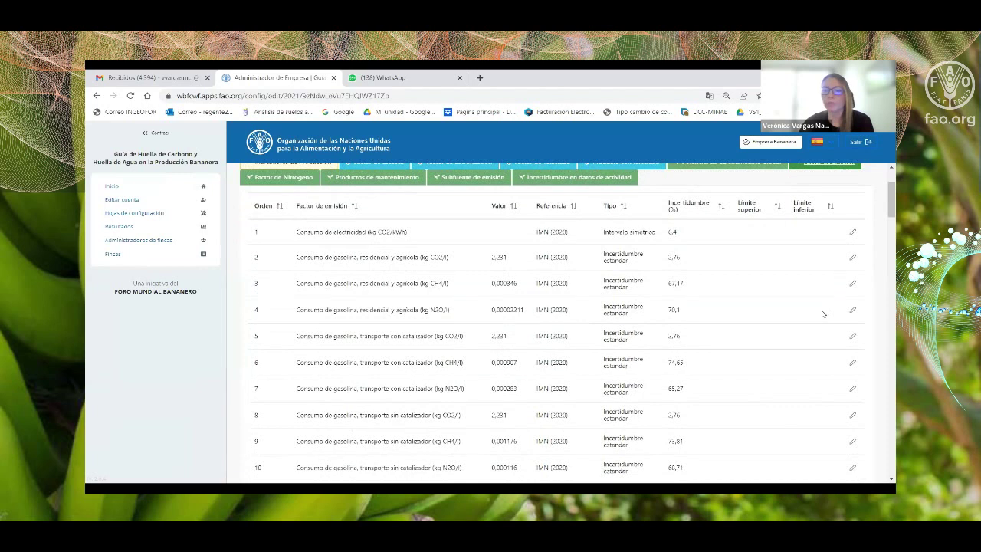
{"action": "scroll", "coordinate": [823, 313], "scroll_direction": "up", "scroll_amount": 2}
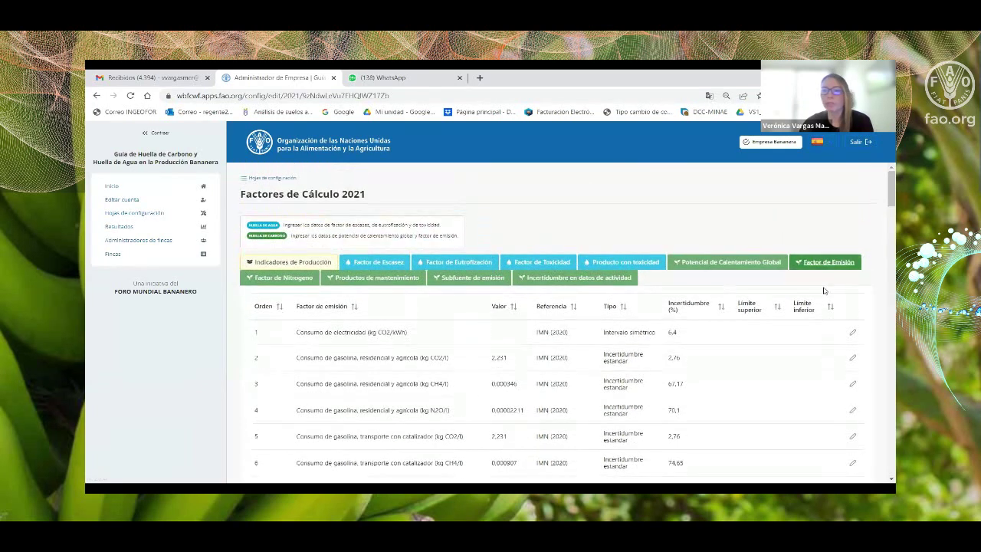
Browse the 18-fertilizer nitrogen factor table and open Urea's edit form.
{"action": "left_click", "coordinate": [290, 281]}
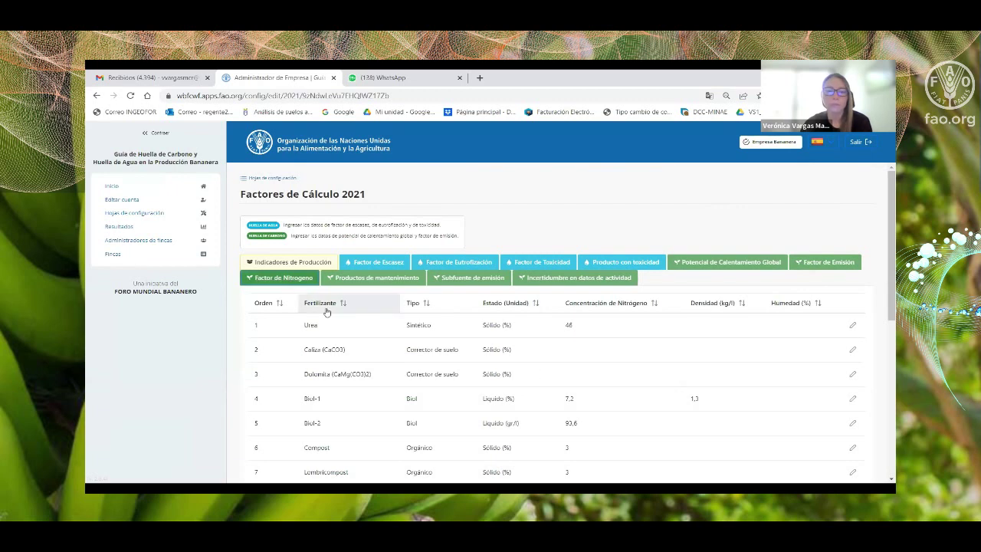
{"action": "scroll", "coordinate": [645, 392], "scroll_direction": "down", "scroll_amount": 2}
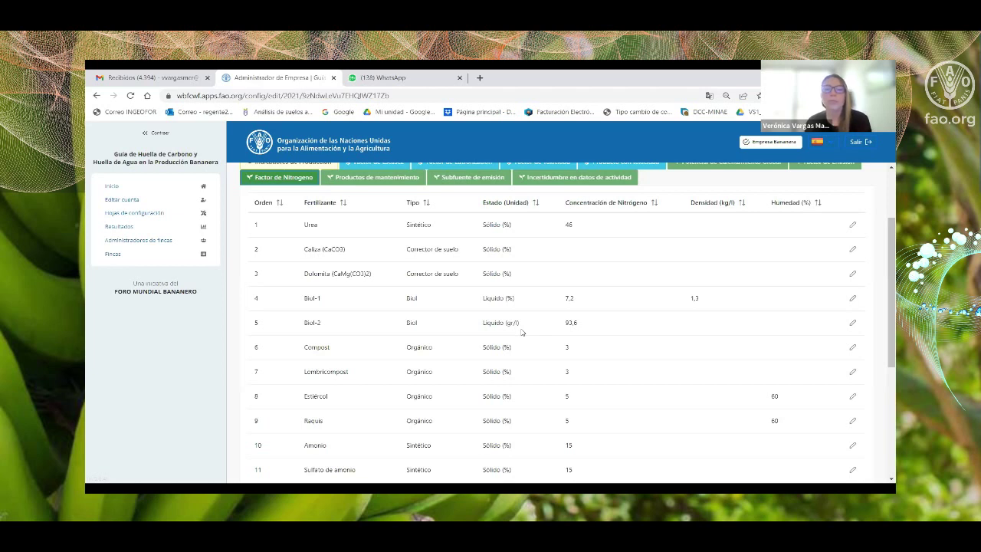
{"action": "scroll", "coordinate": [521, 331], "scroll_direction": "down", "scroll_amount": 5}
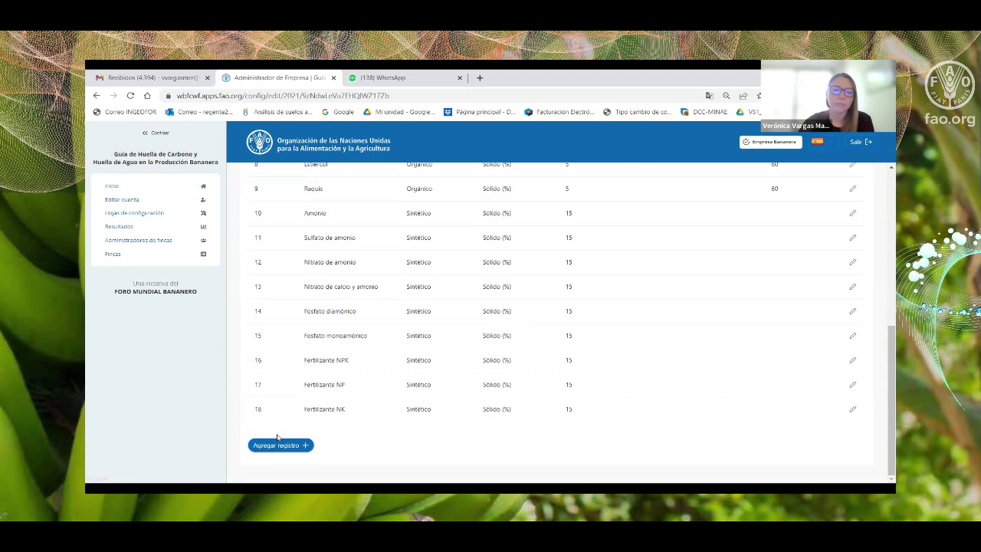
{"action": "scroll", "coordinate": [821, 377], "scroll_direction": "up", "scroll_amount": 1}
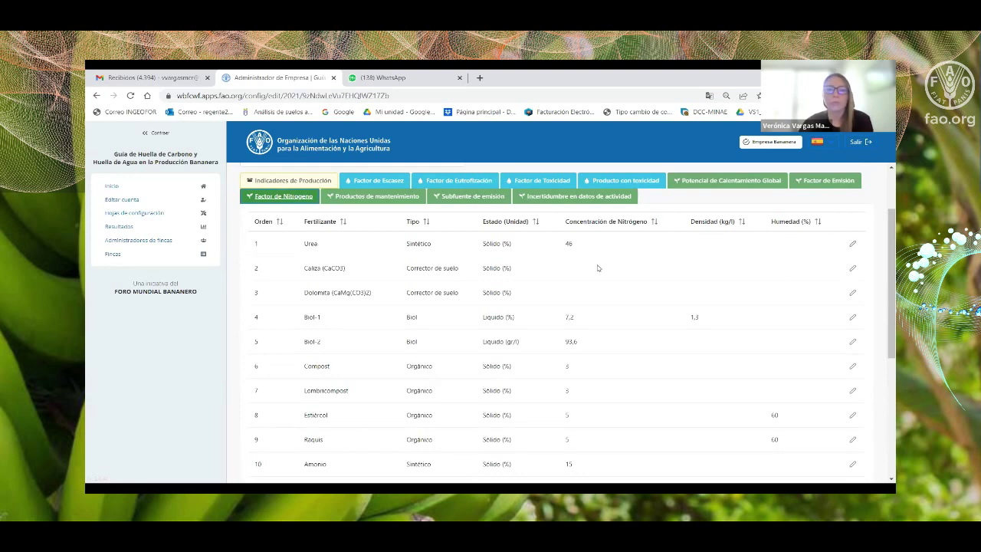
{"action": "left_click", "coordinate": [854, 243]}
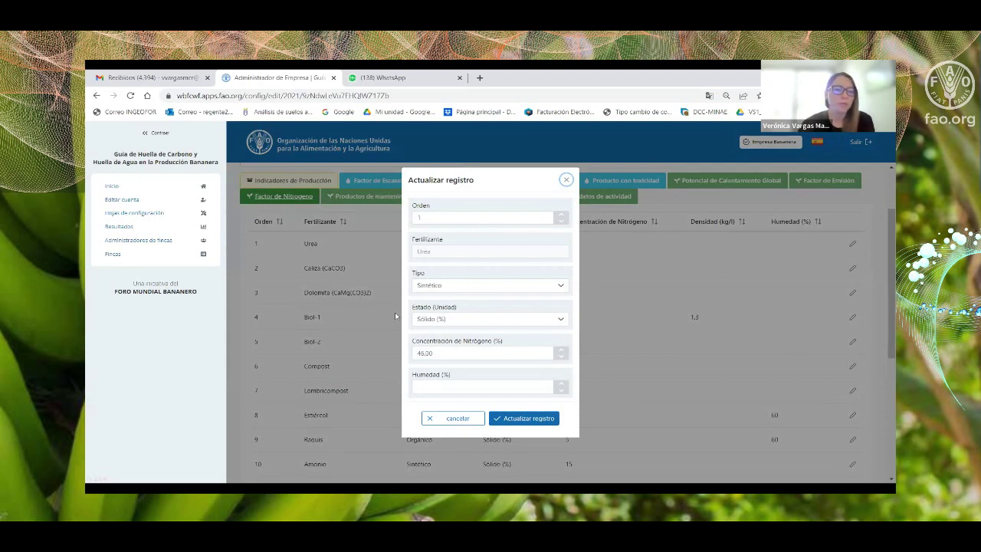
Change Urea's nitrogen concentration from 46 to 47,00 and save the record.
{"action": "left_click_drag", "start_coordinate": [436, 353], "coordinate": [414, 350]}
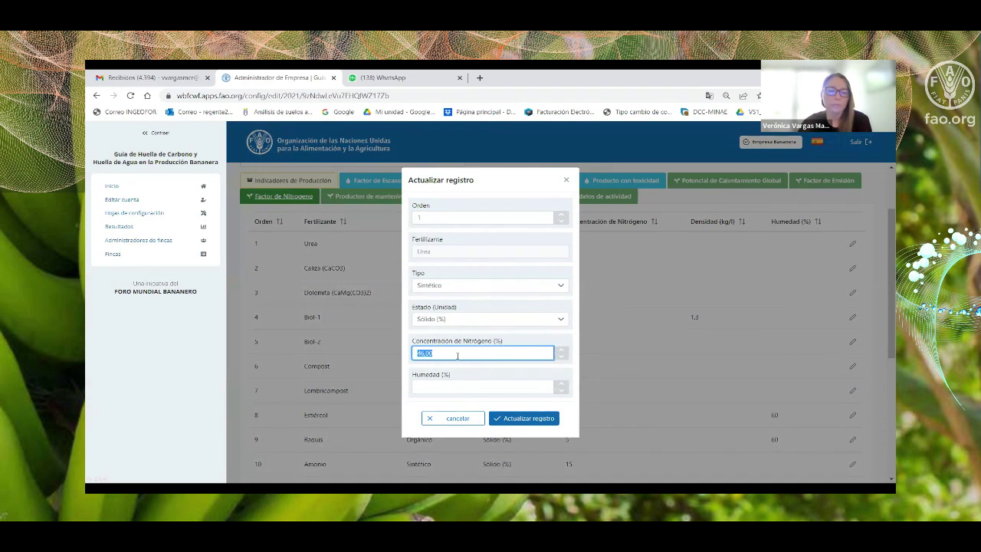
{"action": "type", "text": "47,00"}
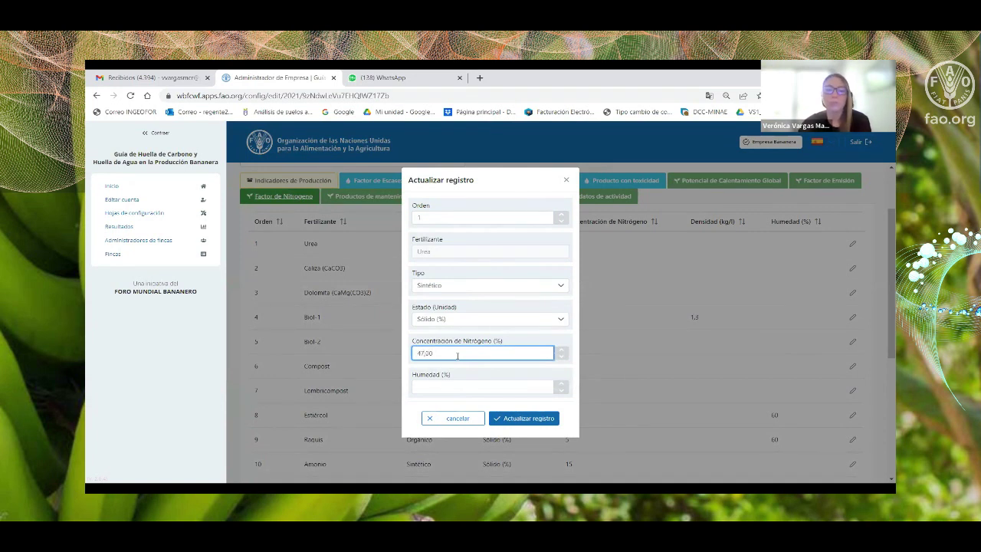
{"action": "left_click", "coordinate": [525, 418]}
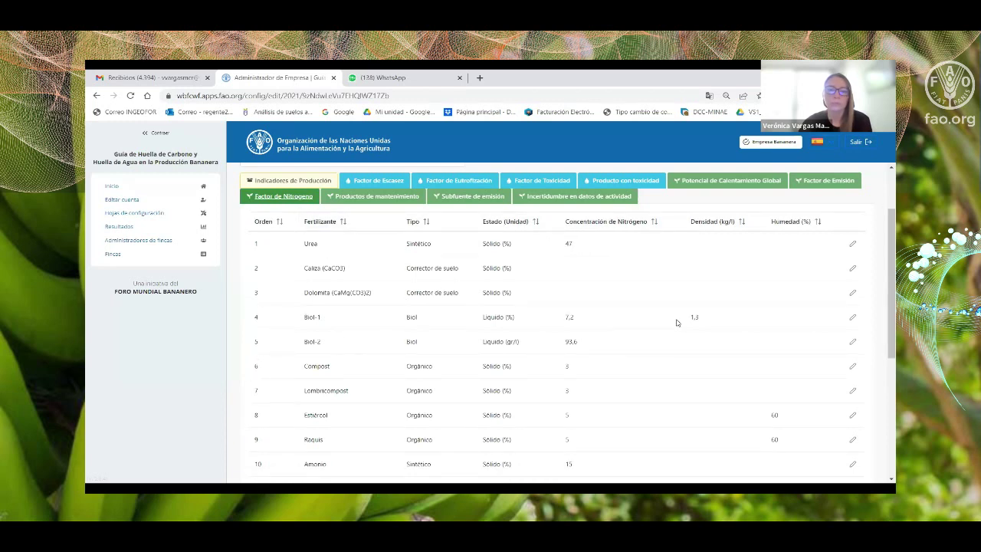
{"action": "scroll", "coordinate": [676, 322], "scroll_direction": "down", "scroll_amount": 2}
Scroll to the end of the 18-fertilizer table and start a new fertilizer record.
{"action": "scroll", "coordinate": [677, 322], "scroll_direction": "up", "scroll_amount": 1}
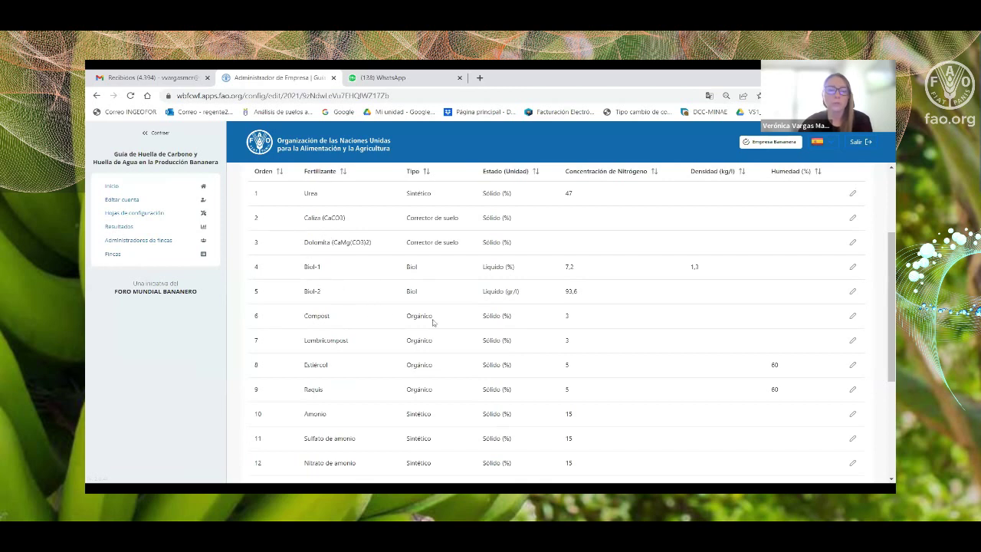
{"action": "scroll", "coordinate": [432, 322], "scroll_direction": "down", "scroll_amount": 1}
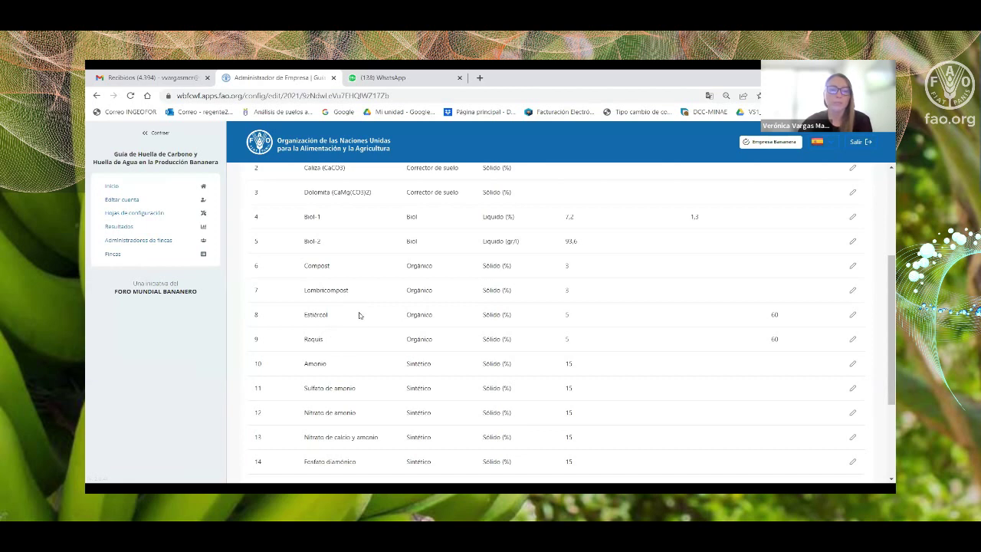
{"action": "scroll", "coordinate": [358, 315], "scroll_direction": "down", "scroll_amount": 1}
{"action": "scroll", "coordinate": [358, 315], "scroll_direction": "down", "scroll_amount": 2}
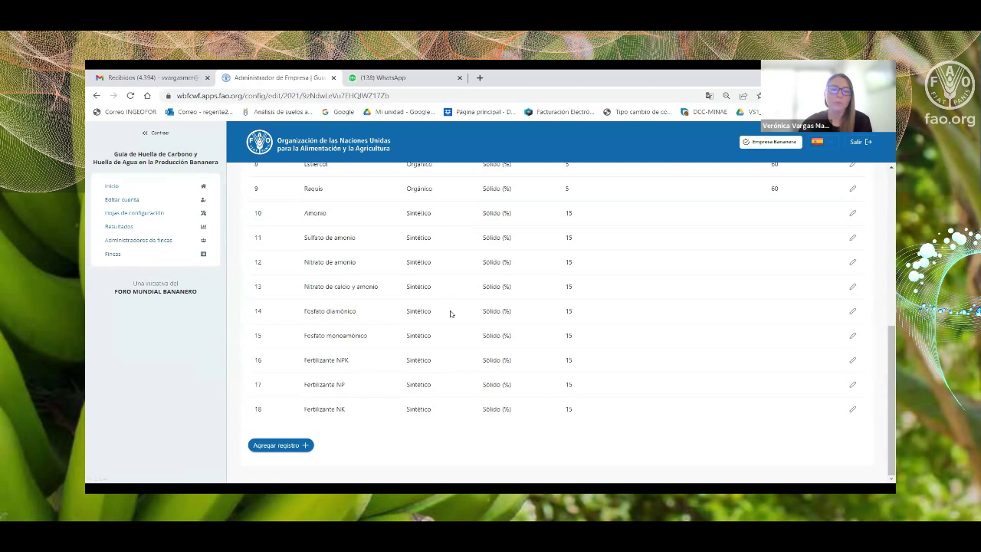
{"action": "left_click", "coordinate": [294, 448]}
Enter 'Fert' as the new fertilizer's name.
{"action": "left_click", "coordinate": [426, 269]}
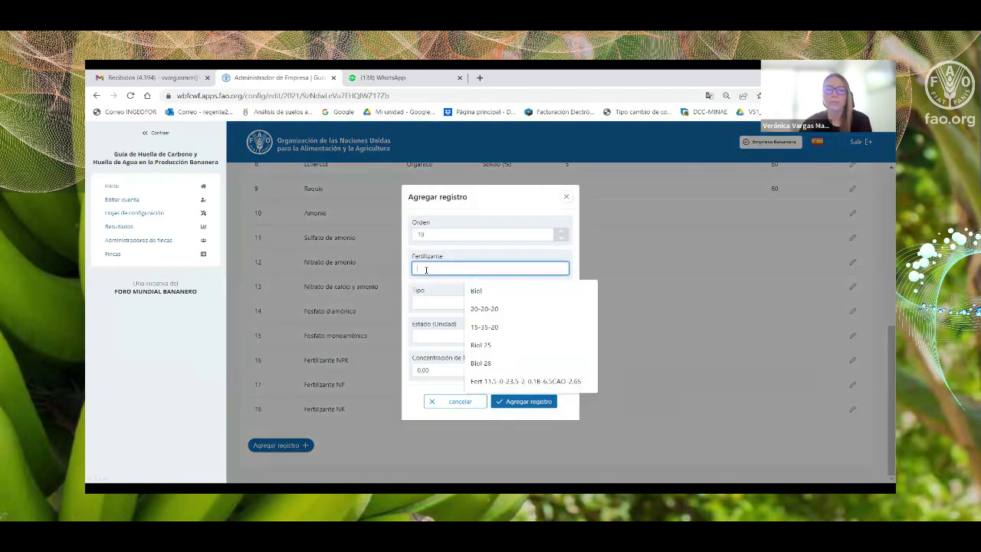
{"action": "key", "text": "Down"}
{"action": "key", "text": "Down"}
{"action": "key", "text": "Up"}
{"action": "key", "text": "Up"}
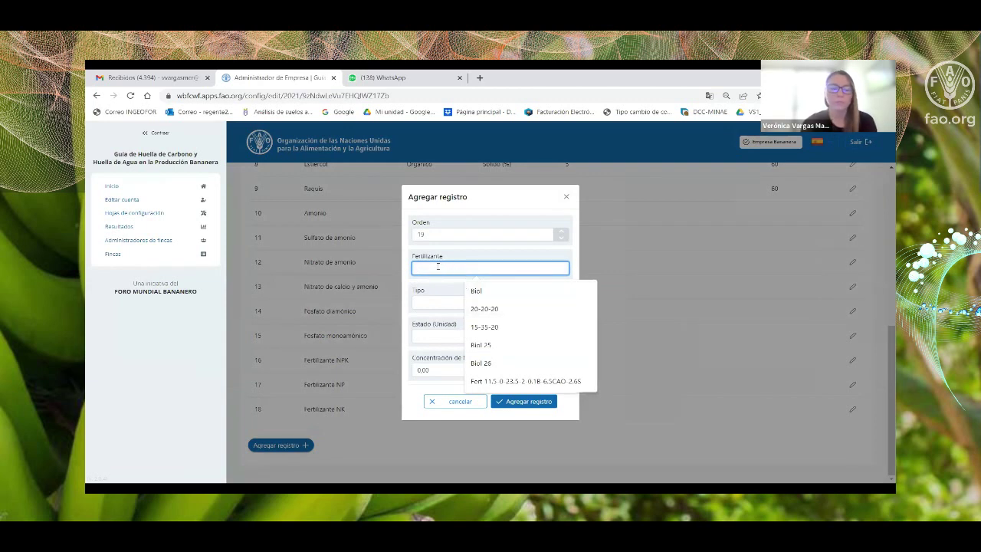
{"action": "type", "text": "Fert 15-30-20"}
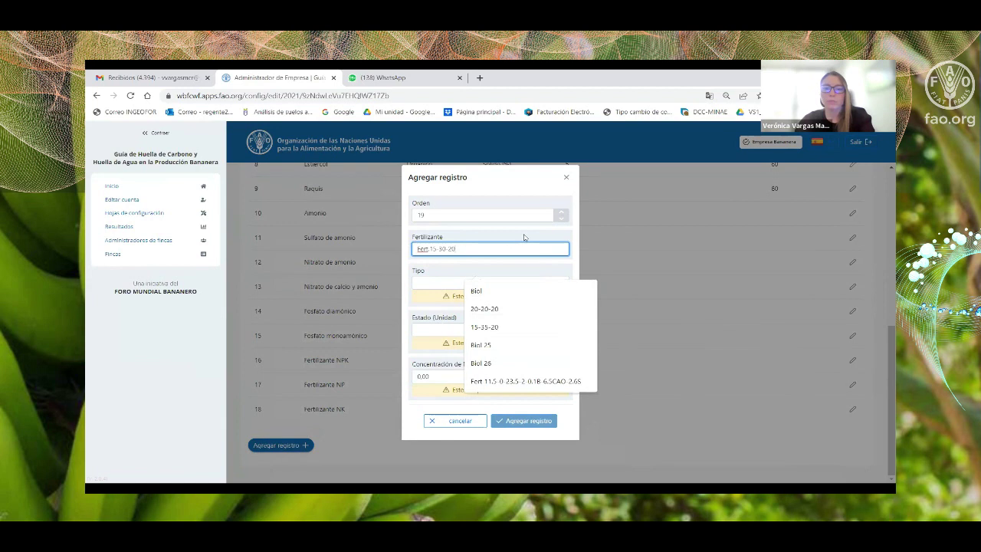
{"action": "left_click", "coordinate": [523, 232]}
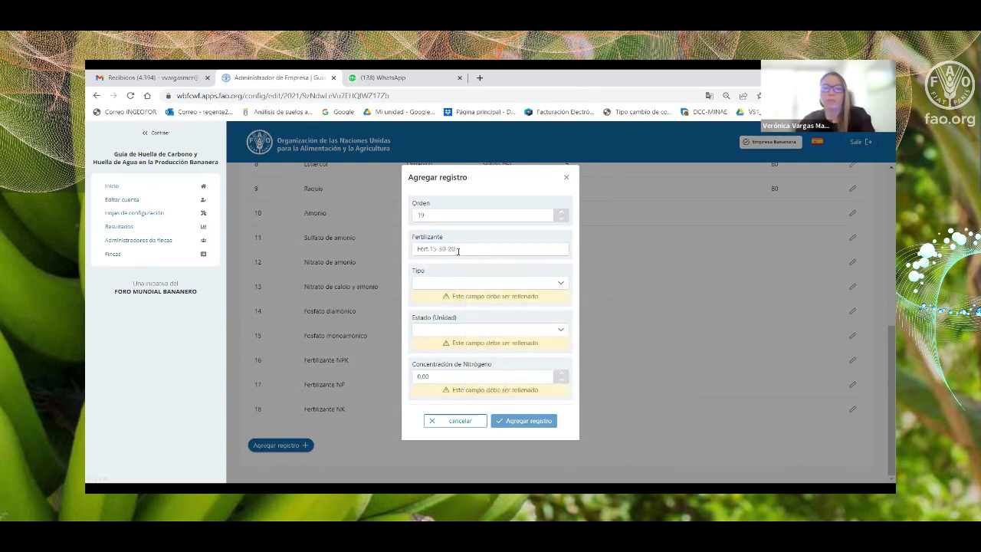
Set the fertilizer type to Sintético and its state to Líquido (%).
{"action": "left_click", "coordinate": [441, 284]}
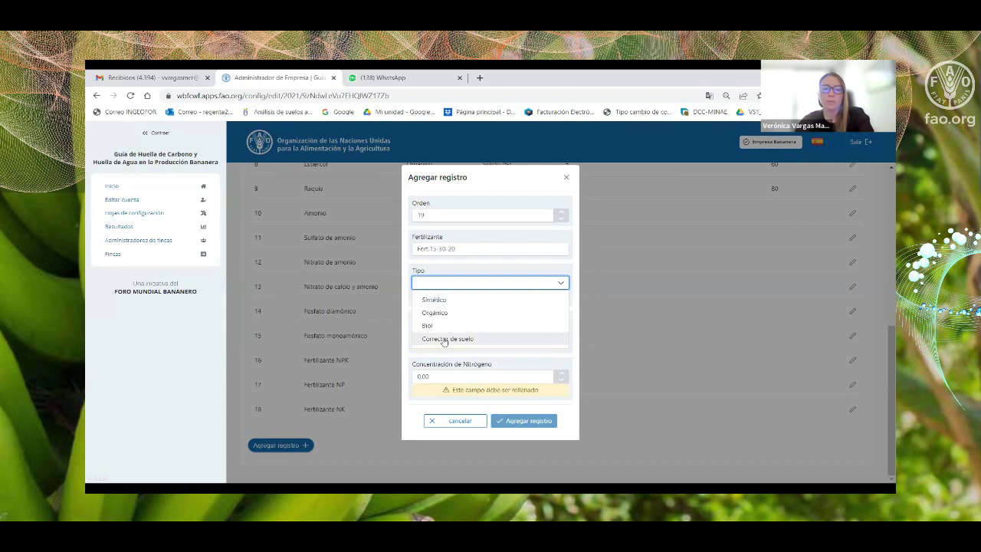
{"action": "left_click", "coordinate": [442, 300]}
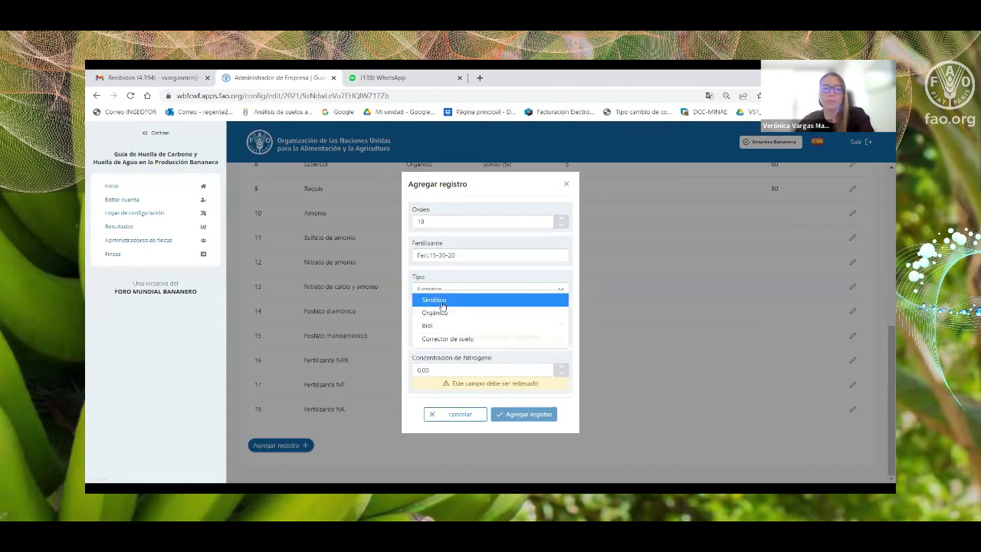
{"action": "left_click", "coordinate": [439, 326]}
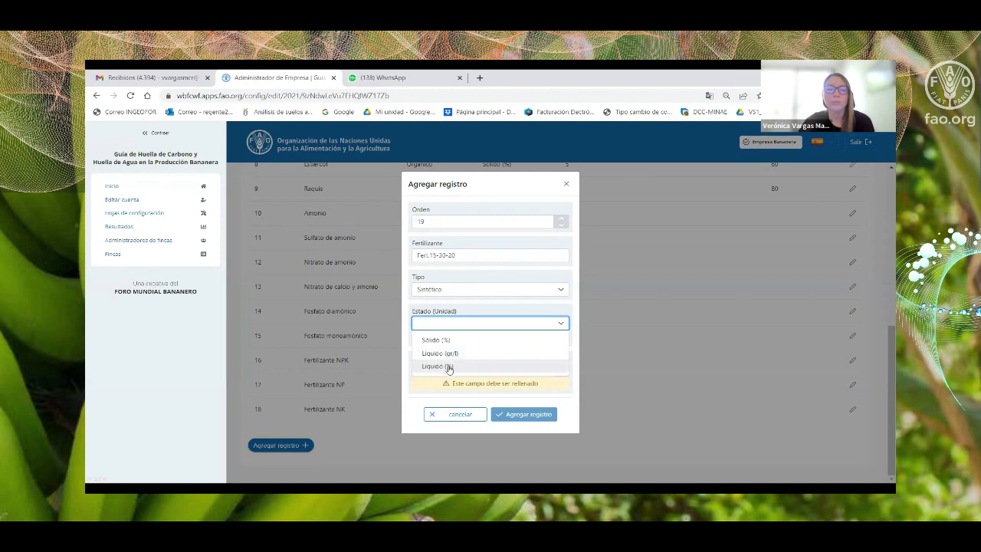
{"action": "left_click", "coordinate": [434, 353]}
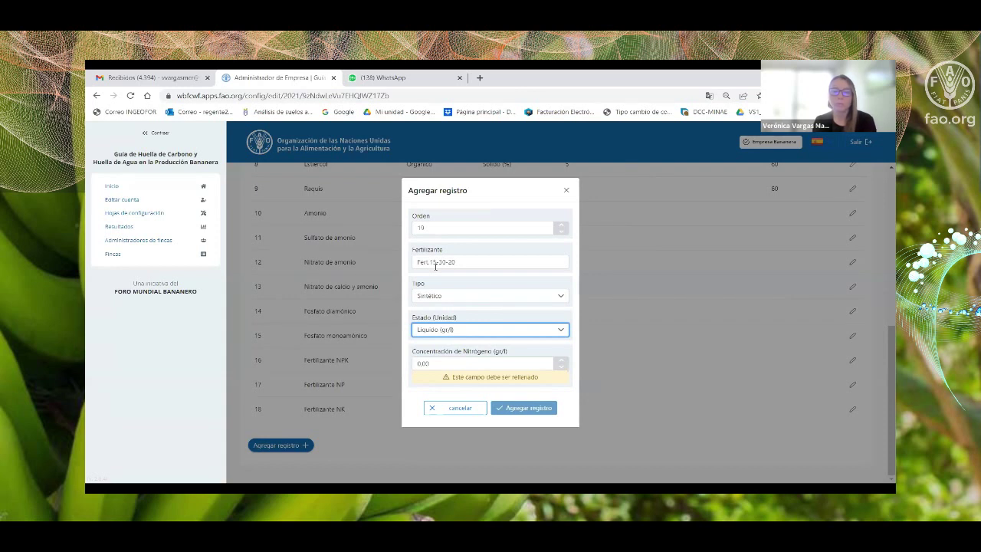
{"action": "left_click", "coordinate": [477, 329]}
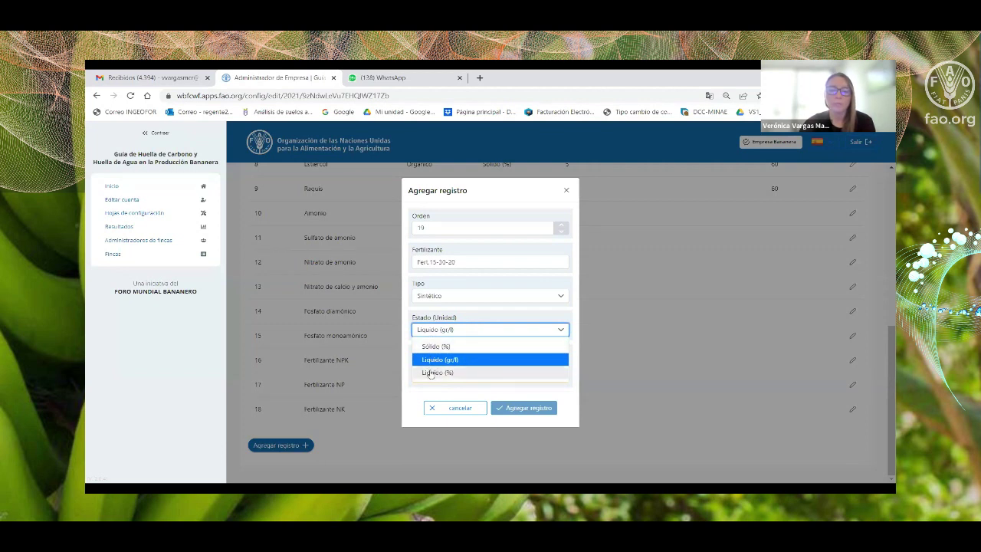
{"action": "left_click", "coordinate": [434, 373]}
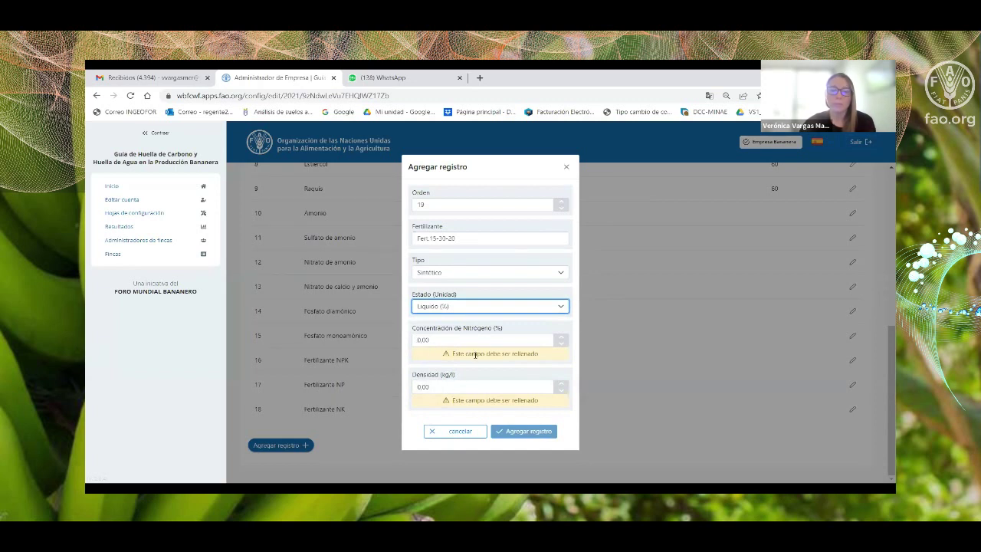
Discard the new fertilizer form unsaved and return to the top of the table.
{"action": "left_click", "coordinate": [567, 167]}
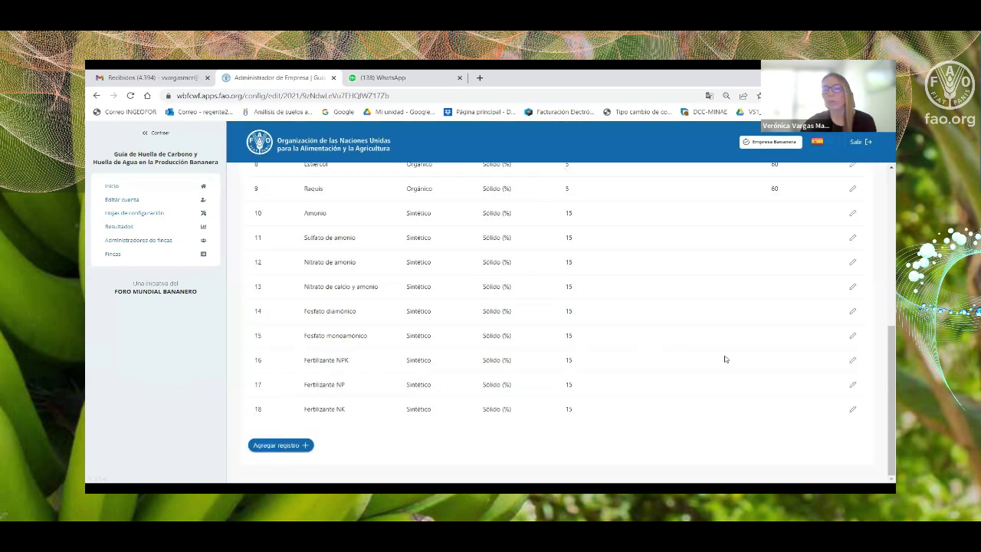
{"action": "scroll", "coordinate": [813, 371], "scroll_direction": "up", "scroll_amount": 3}
{"action": "scroll", "coordinate": [825, 370], "scroll_direction": "up", "scroll_amount": 5}
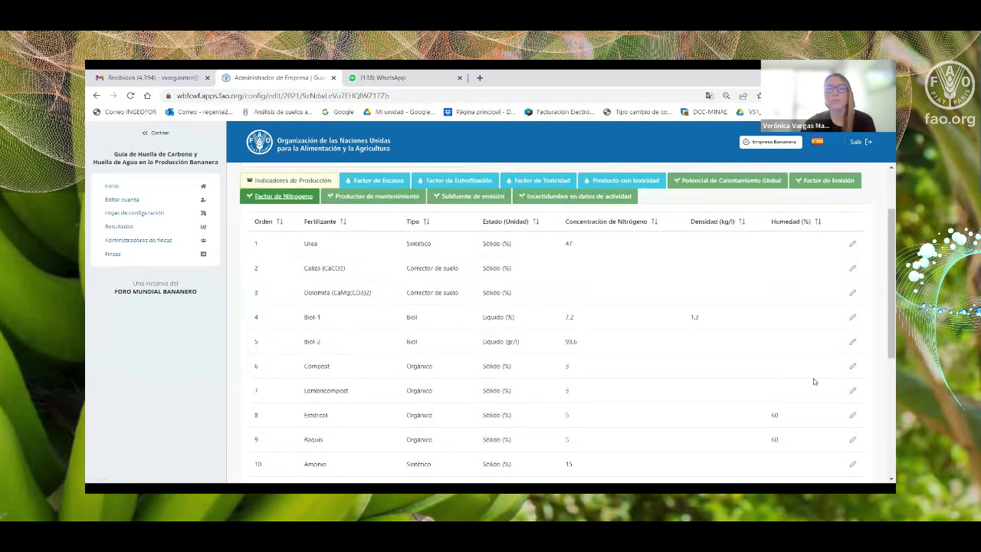
Show the Productos de mantenimiento table and open Aceite lubricante's edit form.
{"action": "left_click", "coordinate": [387, 198]}
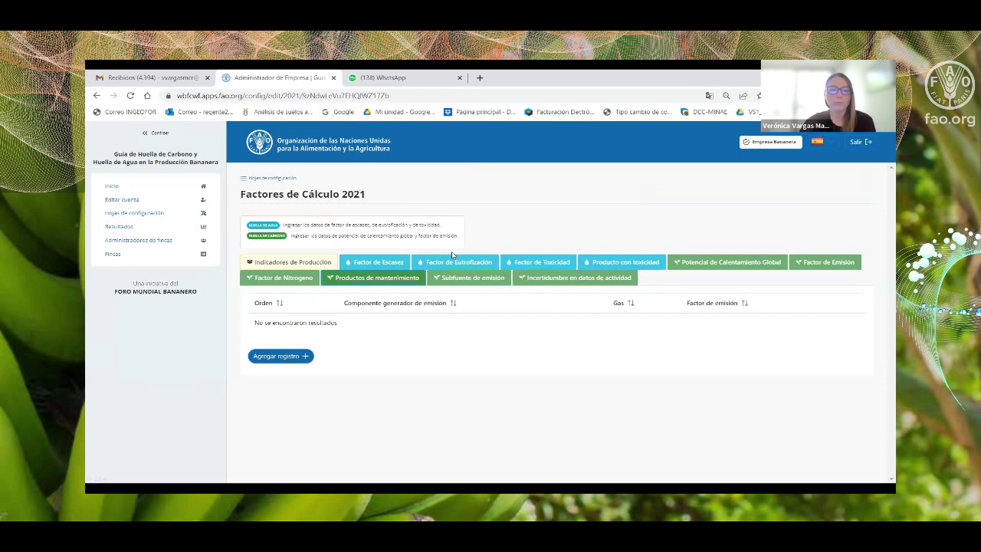
{"action": "scroll", "coordinate": [449, 255], "scroll_direction": "down", "scroll_amount": 1}
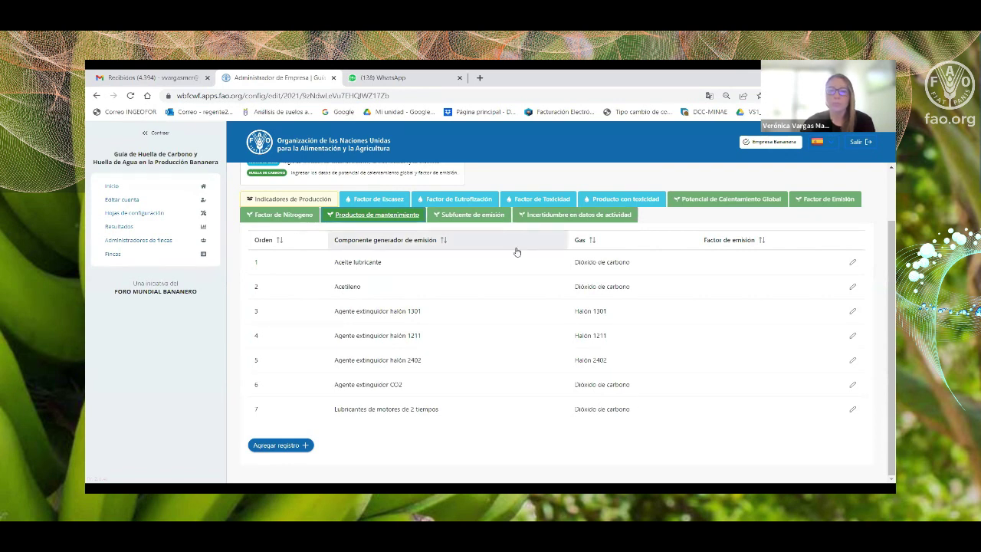
{"action": "left_click", "coordinate": [852, 264]}
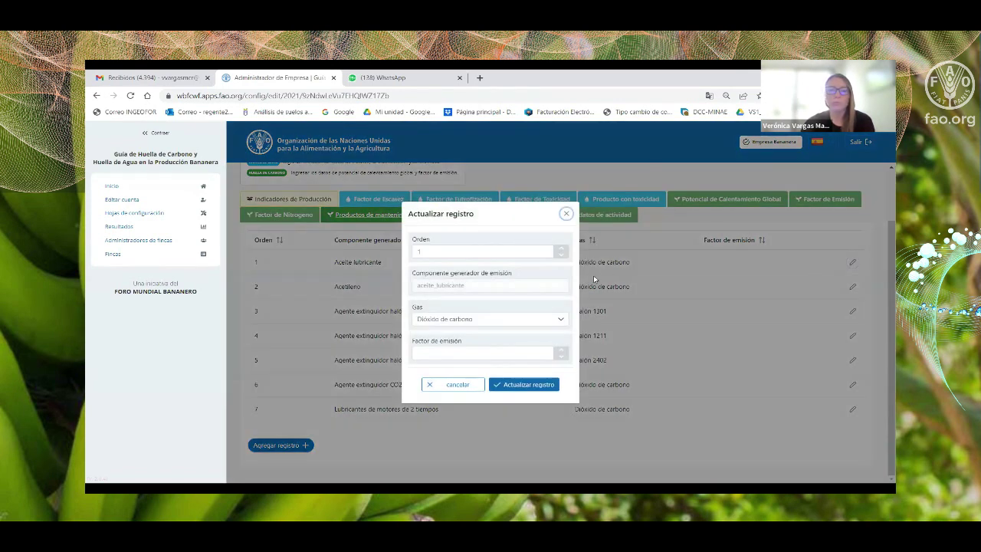
Close Aceite lubricante's form, then inspect Acetileno's gas options without changing anything.
{"action": "left_click", "coordinate": [567, 213]}
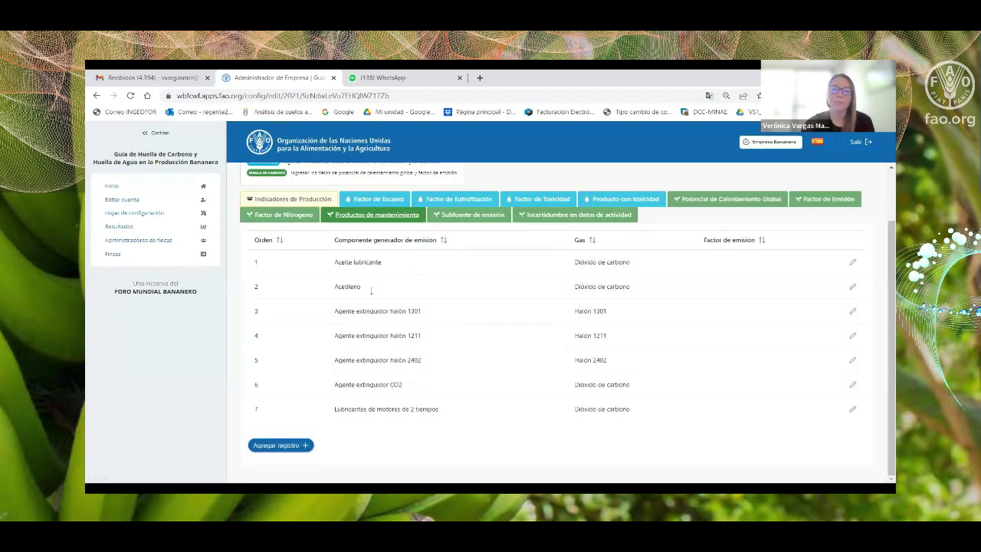
{"action": "left_click", "coordinate": [852, 286]}
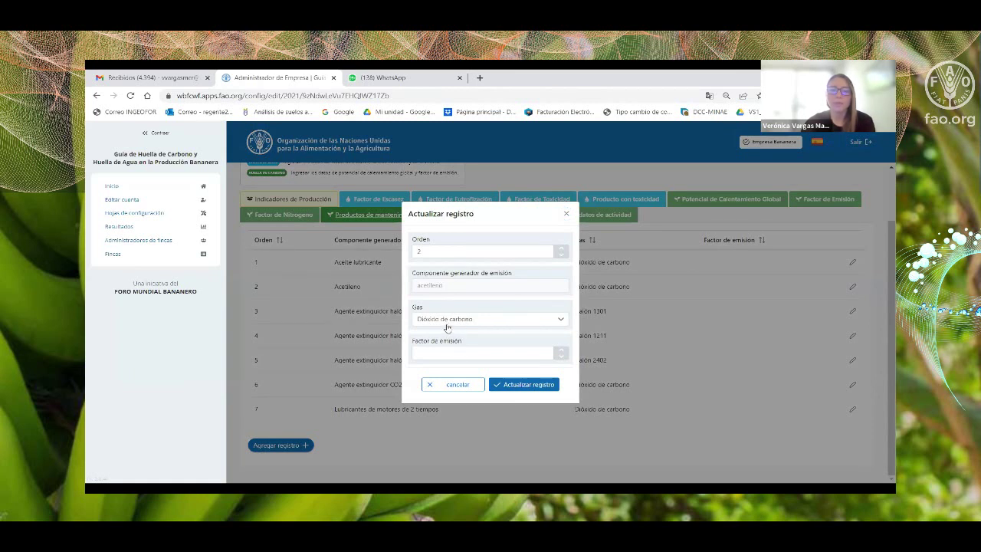
{"action": "left_click", "coordinate": [445, 322]}
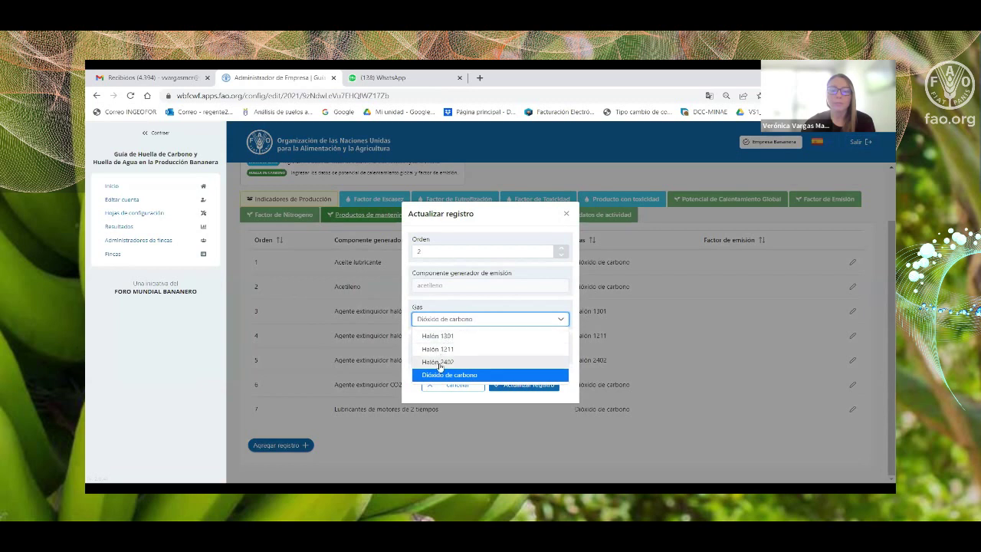
{"action": "left_click", "coordinate": [567, 213]}
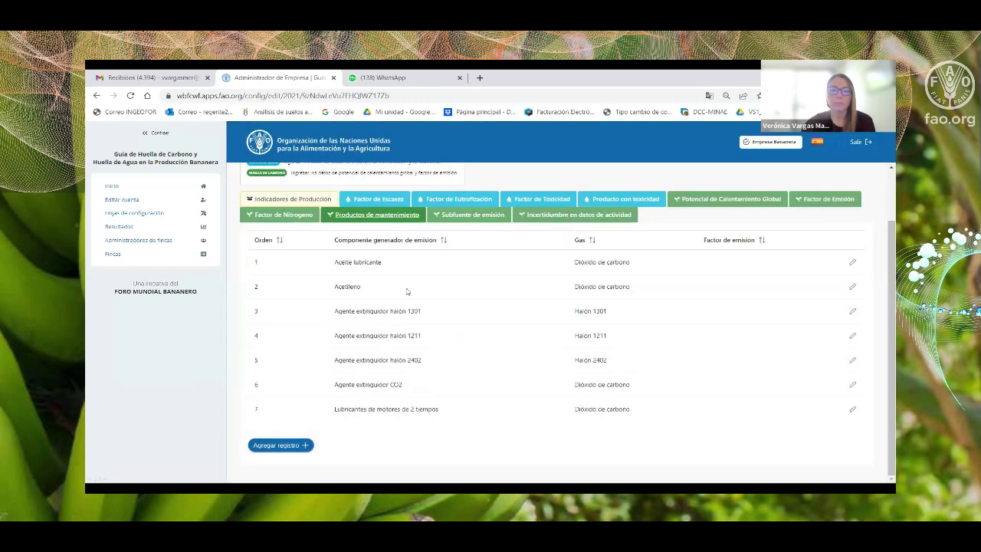
Review Aceite lubricante's record, keeping Dióxido de carbono, and close it unsaved.
{"action": "left_click", "coordinate": [852, 264]}
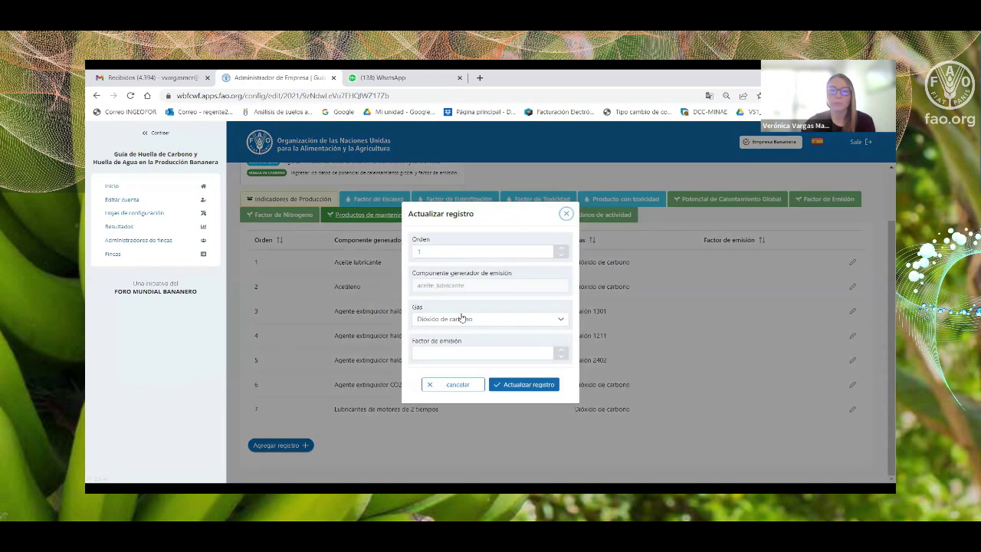
{"action": "left_click", "coordinate": [461, 319]}
{"action": "left_click", "coordinate": [462, 320]}
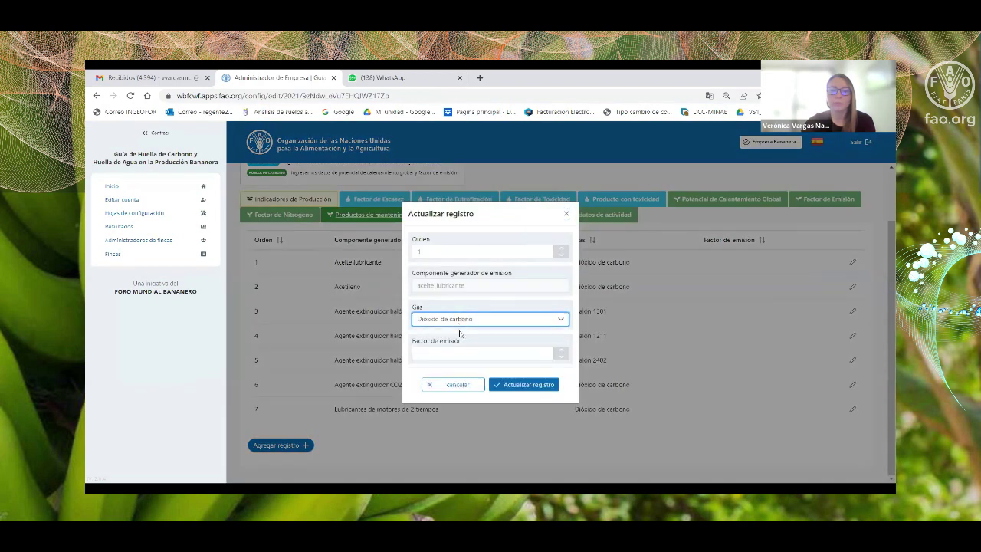
{"action": "left_click", "coordinate": [453, 353]}
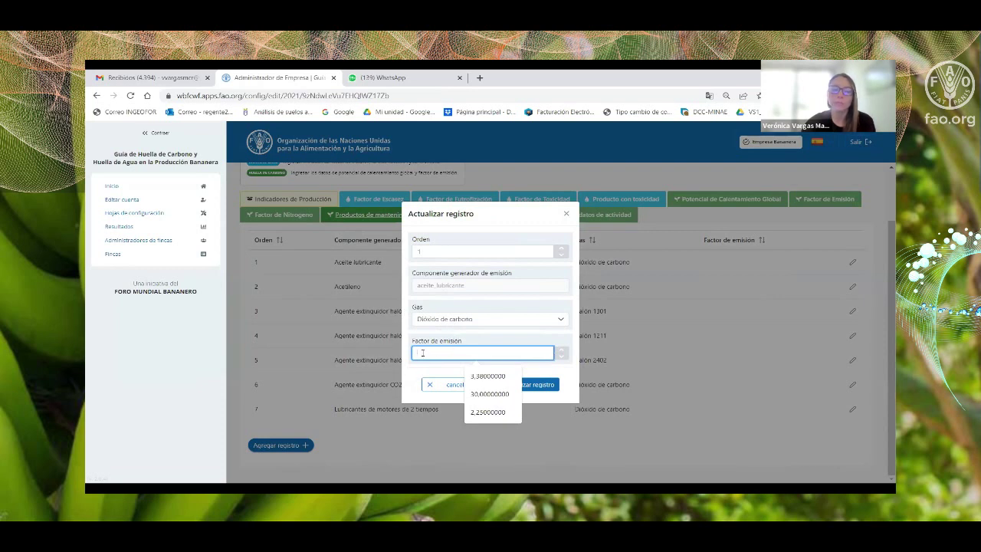
{"action": "left_click", "coordinate": [566, 212]}
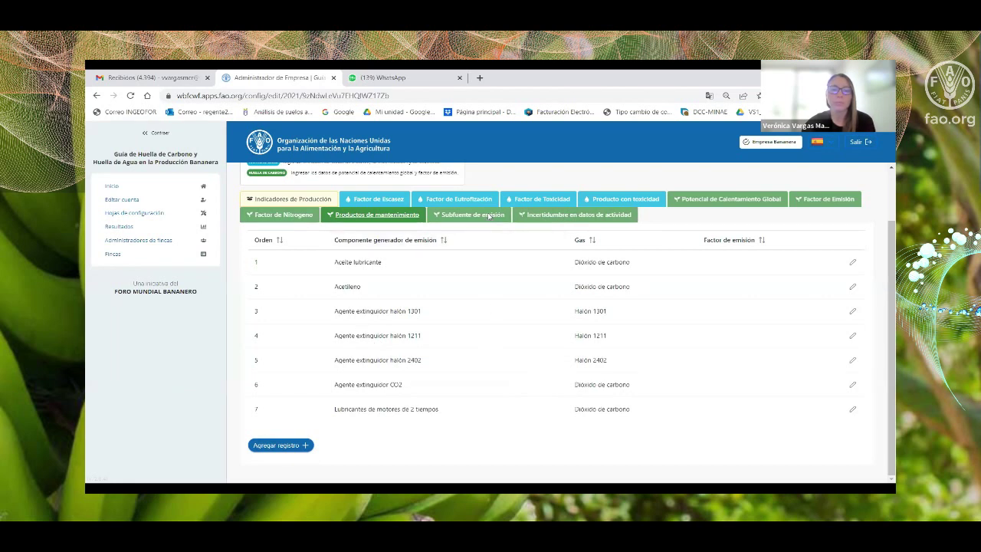
{"action": "left_click", "coordinate": [489, 215]}
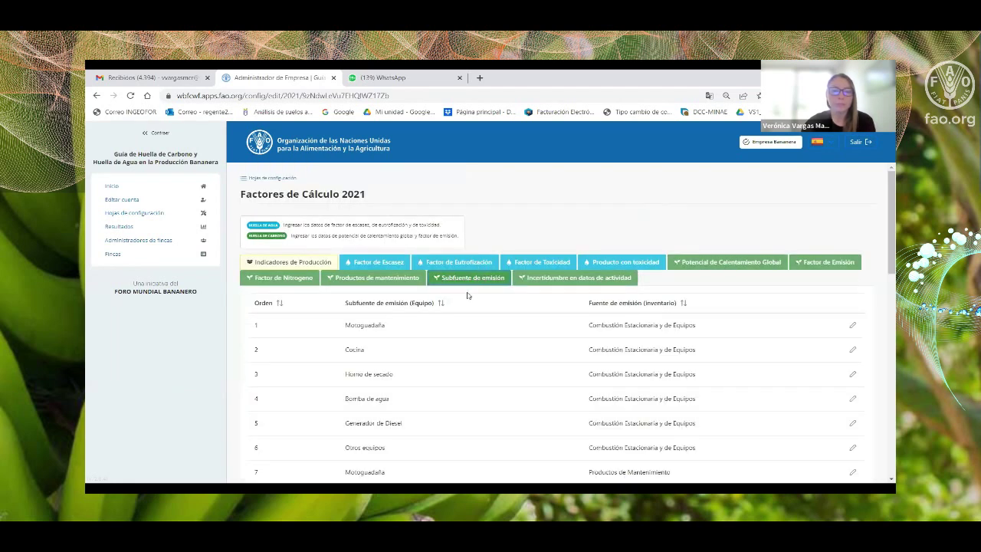
Scroll through the emission subsources table down to entry 30, Maquinaria agrícola.
{"action": "scroll", "coordinate": [467, 291], "scroll_direction": "down", "scroll_amount": 2}
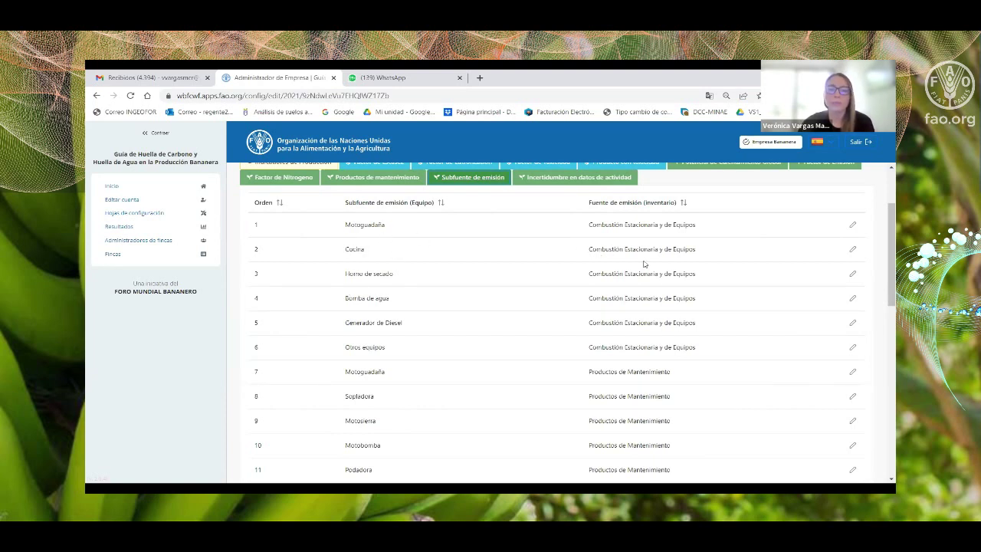
{"action": "scroll", "coordinate": [644, 264], "scroll_direction": "down", "scroll_amount": 3}
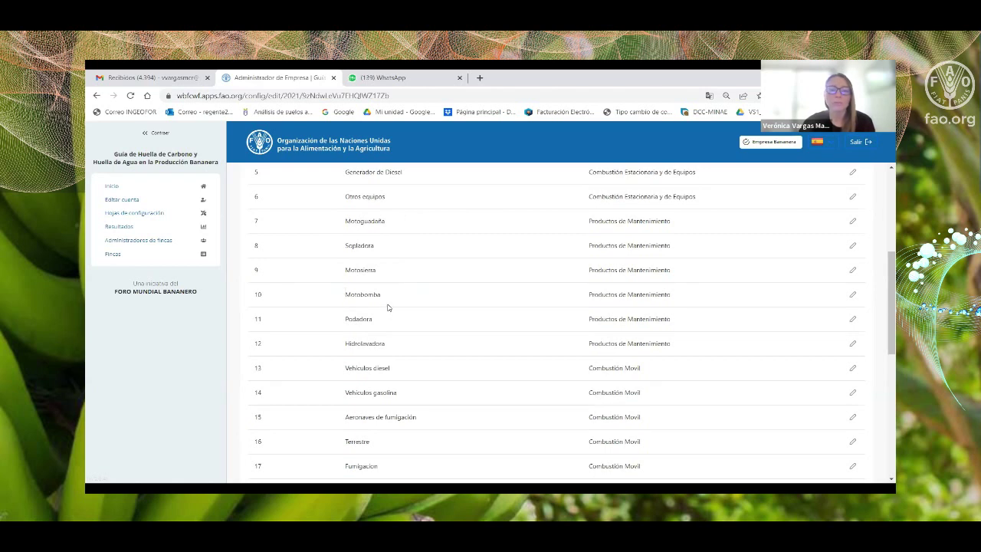
{"action": "scroll", "coordinate": [386, 296], "scroll_direction": "down", "scroll_amount": 5}
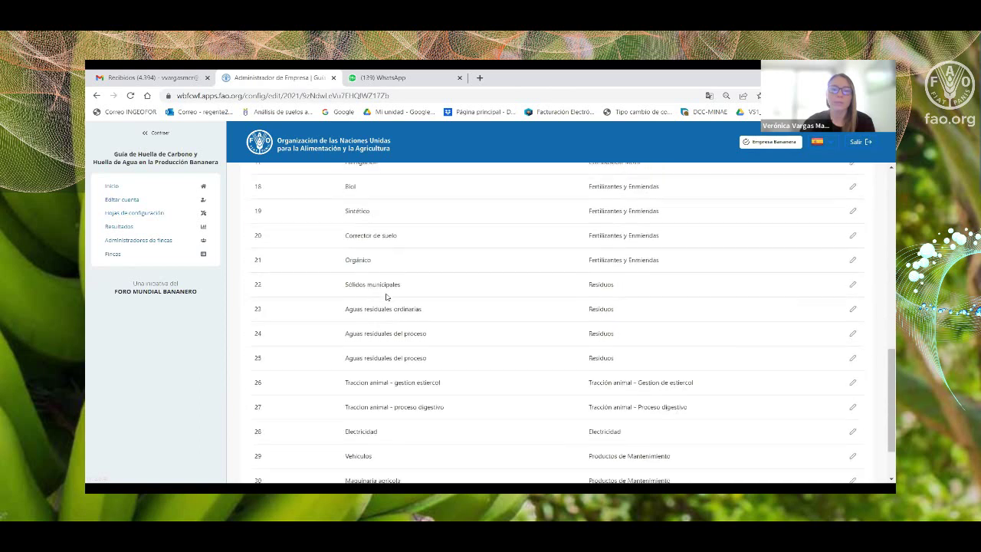
{"action": "scroll", "coordinate": [387, 296], "scroll_direction": "down", "scroll_amount": 1}
{"action": "scroll", "coordinate": [385, 296], "scroll_direction": "up", "scroll_amount": 10}
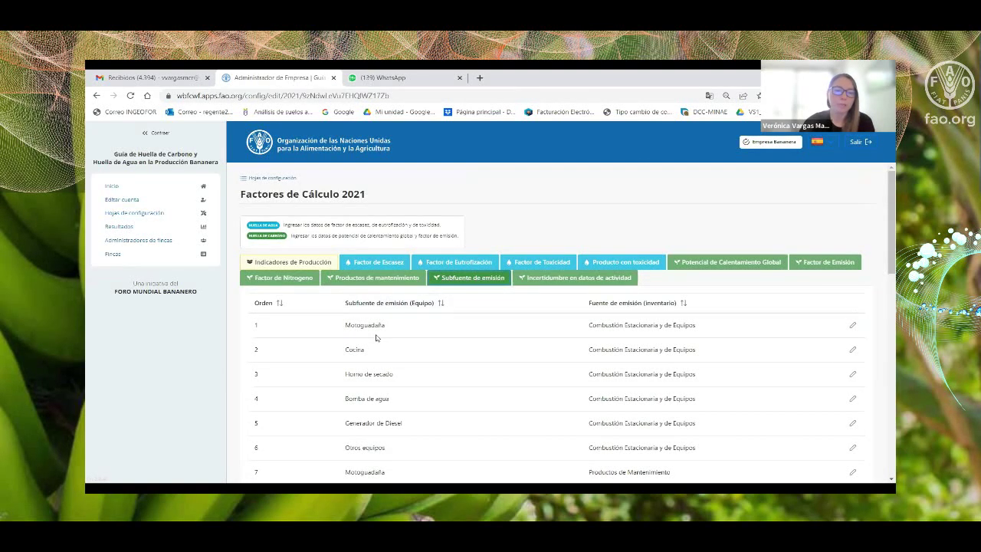
{"action": "scroll", "coordinate": [371, 338], "scroll_direction": "down", "scroll_amount": 10}
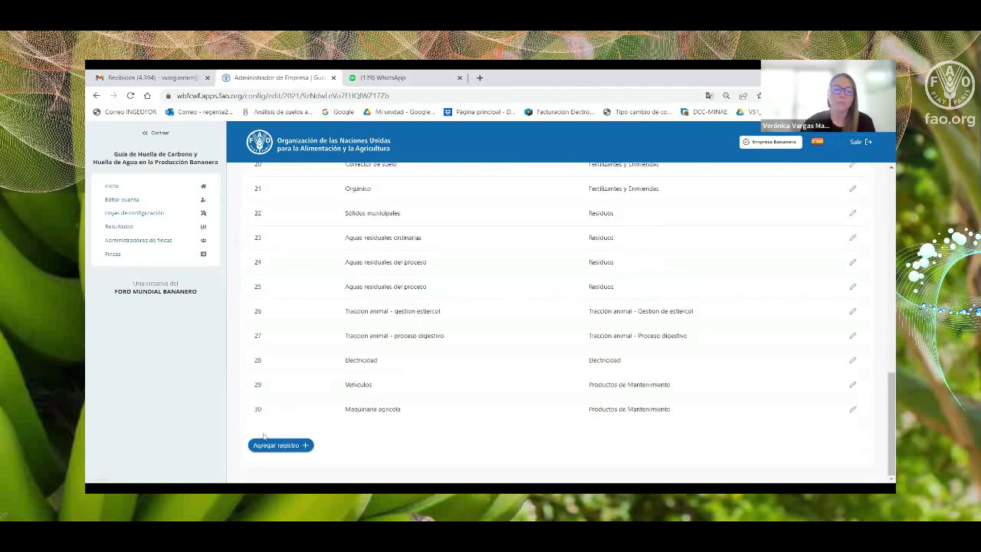
Create subsource record 31 'Oxicorte' with Fuente Productos de Mantenimiento and submit it.
{"action": "left_click", "coordinate": [255, 447]}
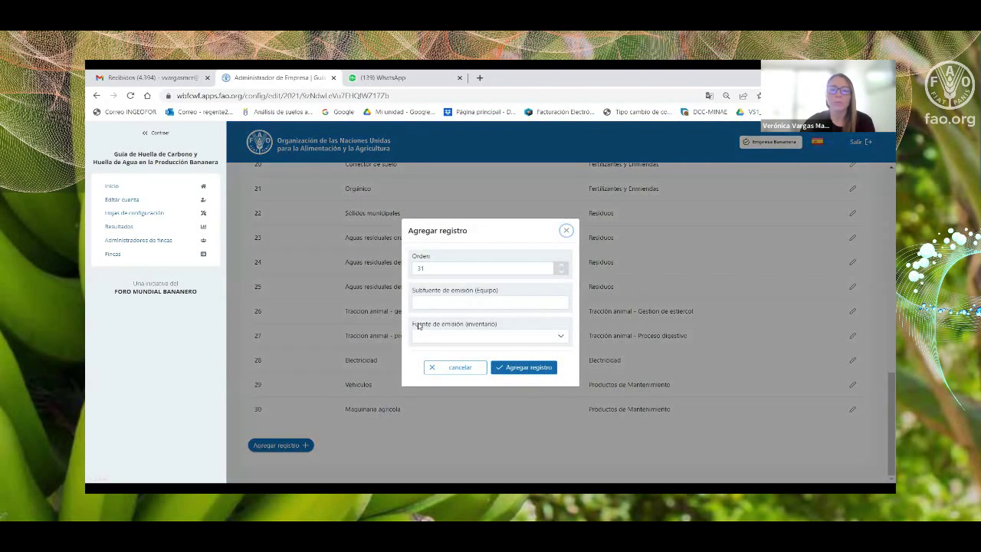
{"action": "left_click", "coordinate": [446, 302]}
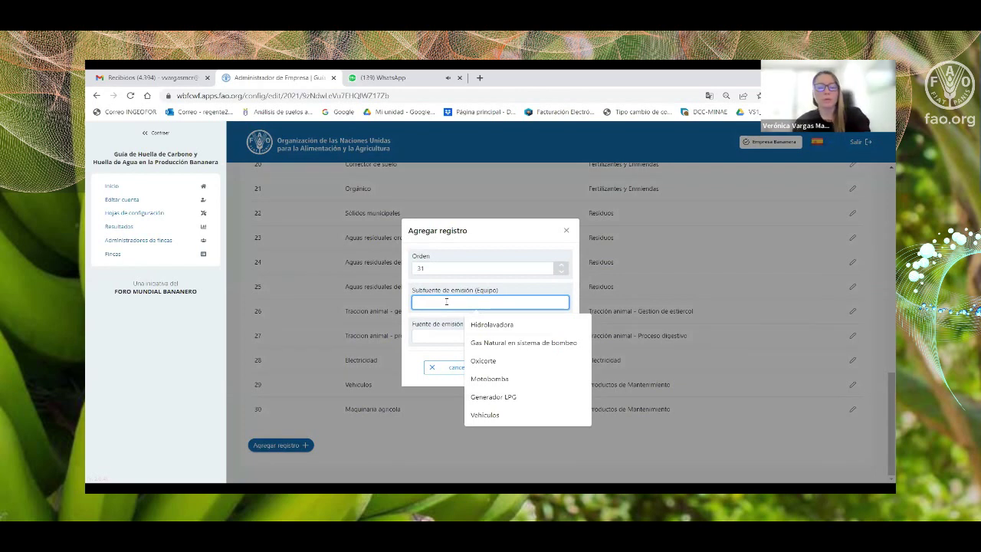
{"action": "type", "text": "Oxicorte"}
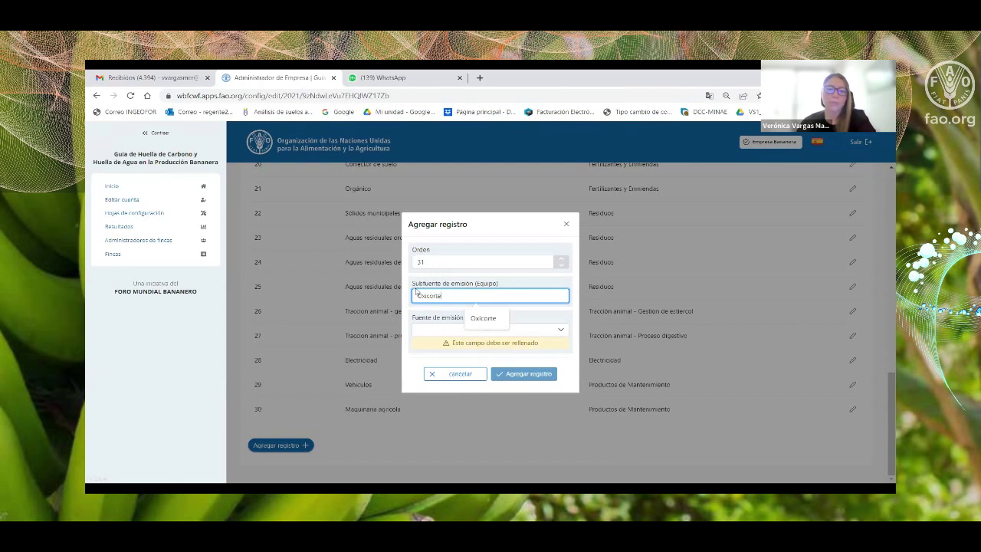
{"action": "left_click", "coordinate": [426, 332]}
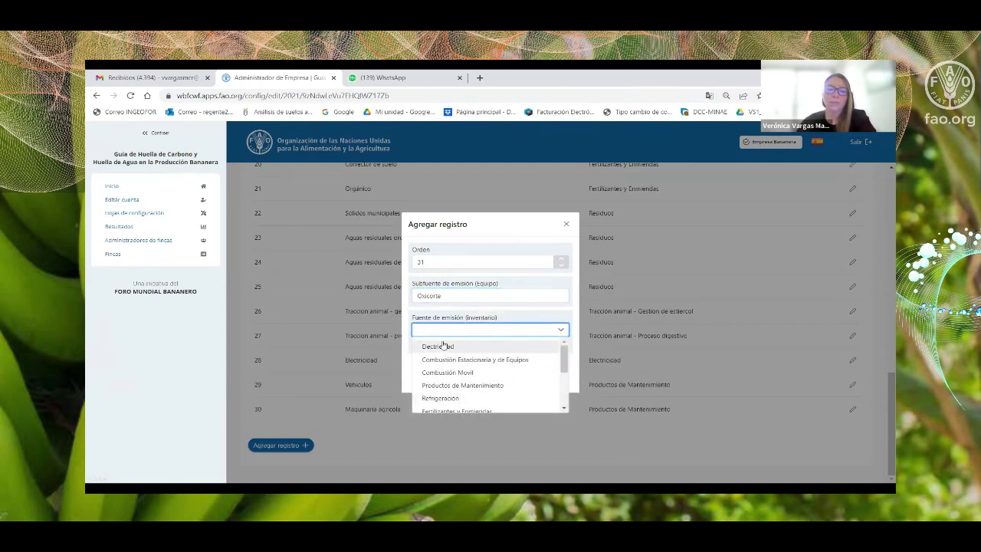
{"action": "scroll", "coordinate": [441, 392], "scroll_direction": "down", "scroll_amount": 5}
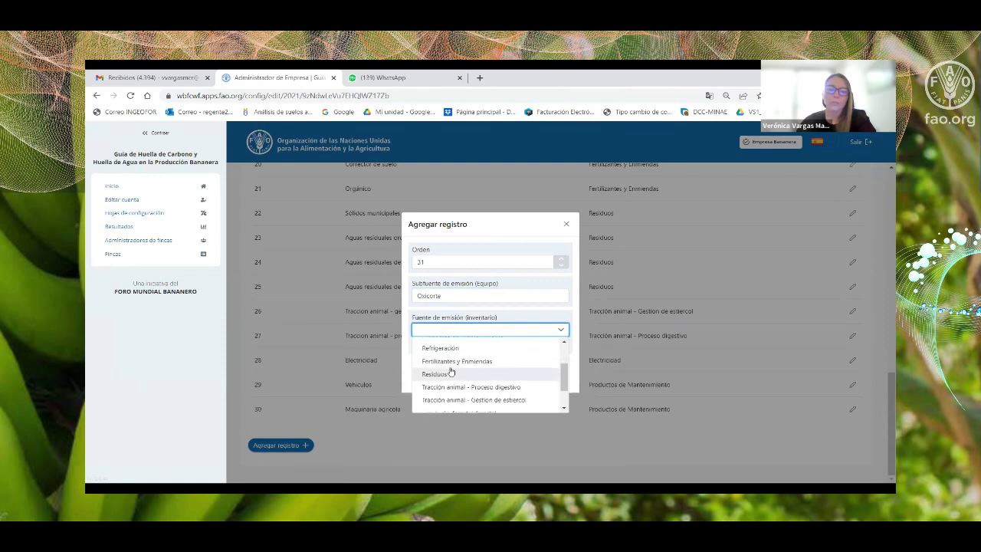
{"action": "scroll", "coordinate": [450, 383], "scroll_direction": "up", "scroll_amount": 5}
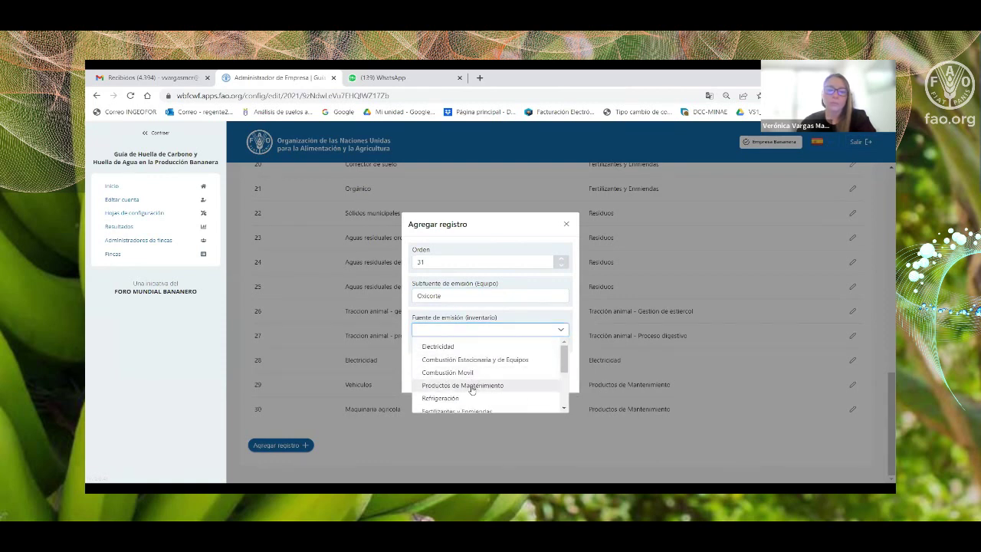
{"action": "left_click", "coordinate": [473, 387]}
{"action": "left_click", "coordinate": [528, 368]}
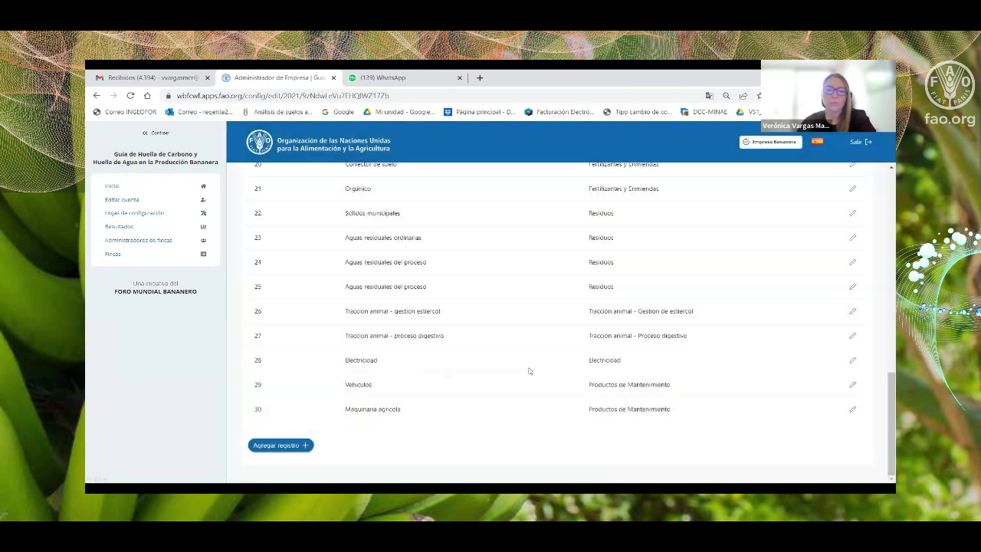
{"action": "scroll", "coordinate": [499, 333], "scroll_direction": "down", "scroll_amount": 1}
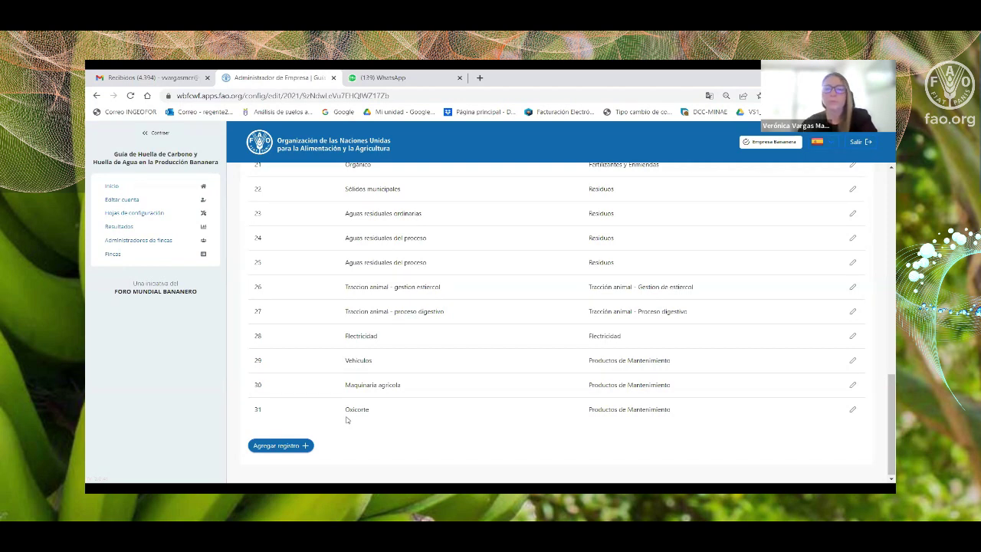
{"action": "scroll", "coordinate": [525, 340], "scroll_direction": "up", "scroll_amount": 3}
{"action": "scroll", "coordinate": [525, 340], "scroll_direction": "up", "scroll_amount": 4}
{"action": "scroll", "coordinate": [525, 340], "scroll_direction": "up", "scroll_amount": 2}
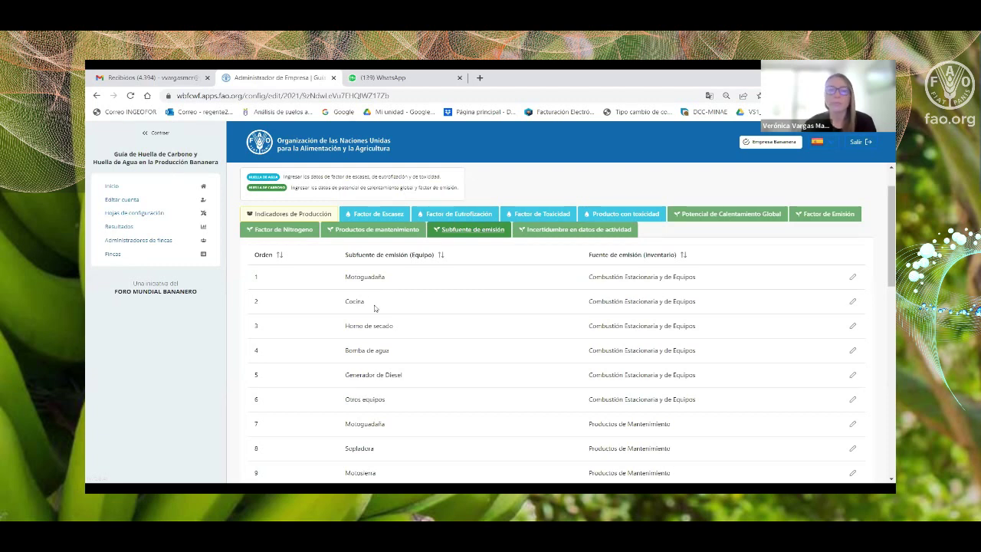
{"action": "left_click", "coordinate": [575, 230]}
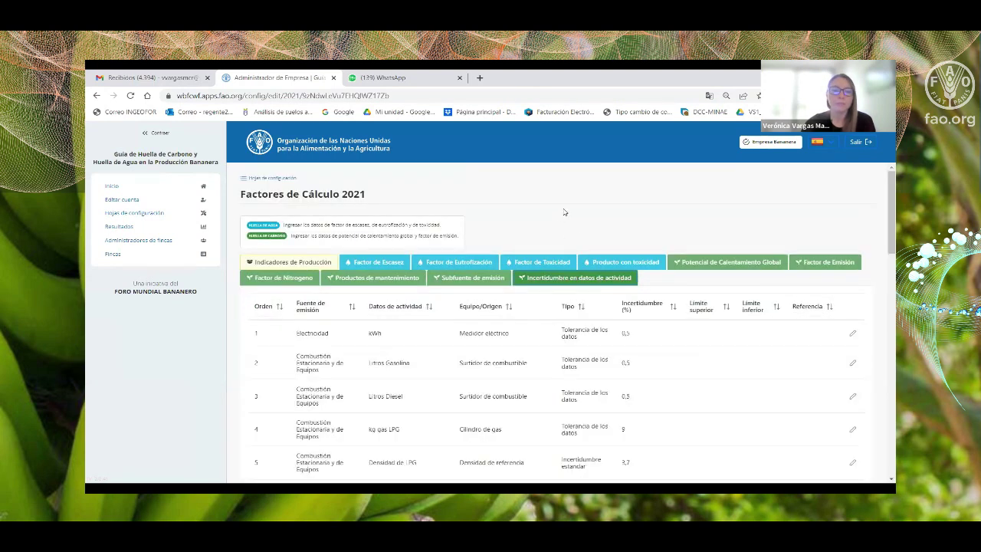
Scroll the activity-data uncertainty table to review its entries.
{"action": "scroll", "coordinate": [582, 245], "scroll_direction": "down", "scroll_amount": 2}
{"action": "scroll", "coordinate": [609, 275], "scroll_direction": "up", "scroll_amount": 1}
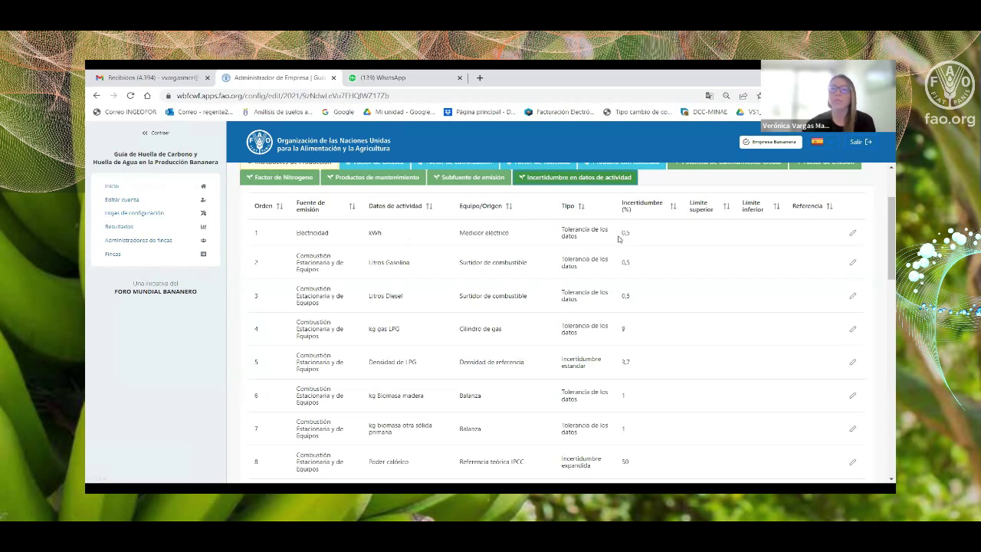
{"action": "left_click", "coordinate": [853, 234]}
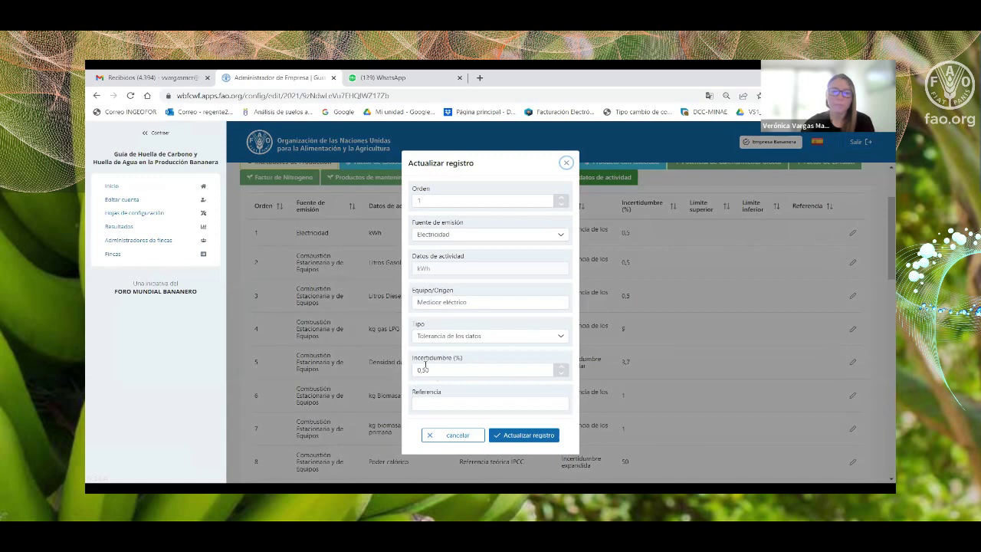
{"action": "left_click", "coordinate": [567, 162]}
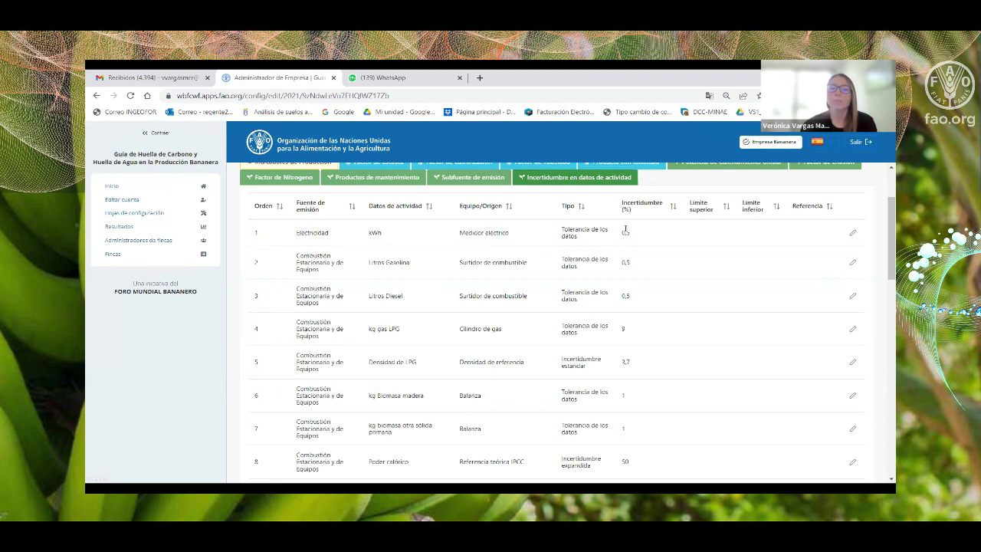
{"action": "left_click", "coordinate": [851, 234]}
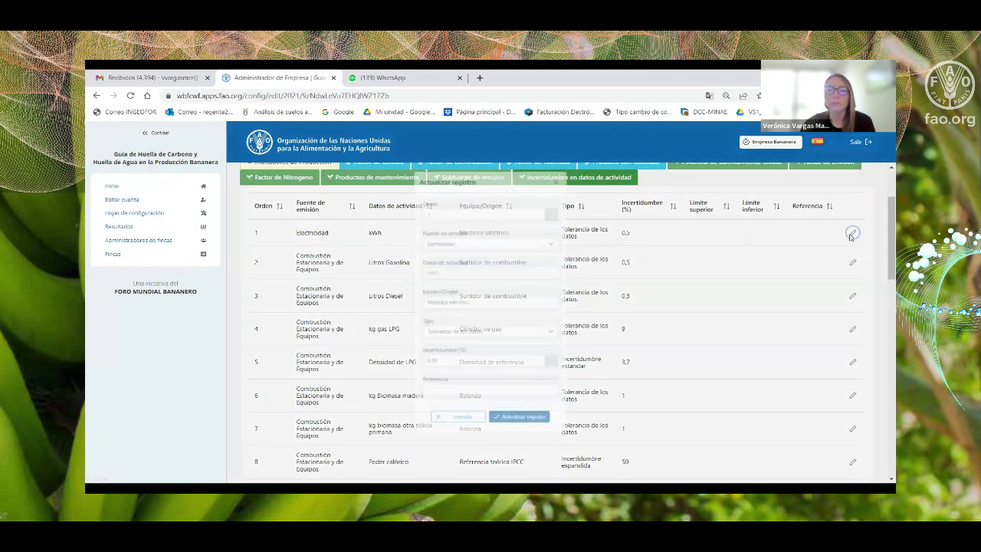
{"action": "left_click", "coordinate": [568, 161]}
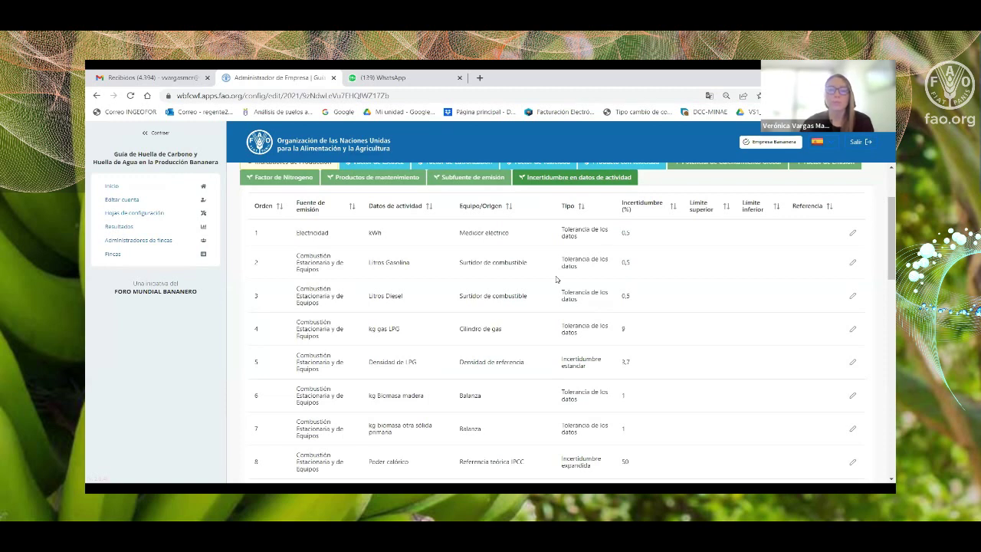
{"action": "scroll", "coordinate": [557, 280], "scroll_direction": "down", "scroll_amount": 4}
{"action": "scroll", "coordinate": [597, 328], "scroll_direction": "up", "scroll_amount": 6}
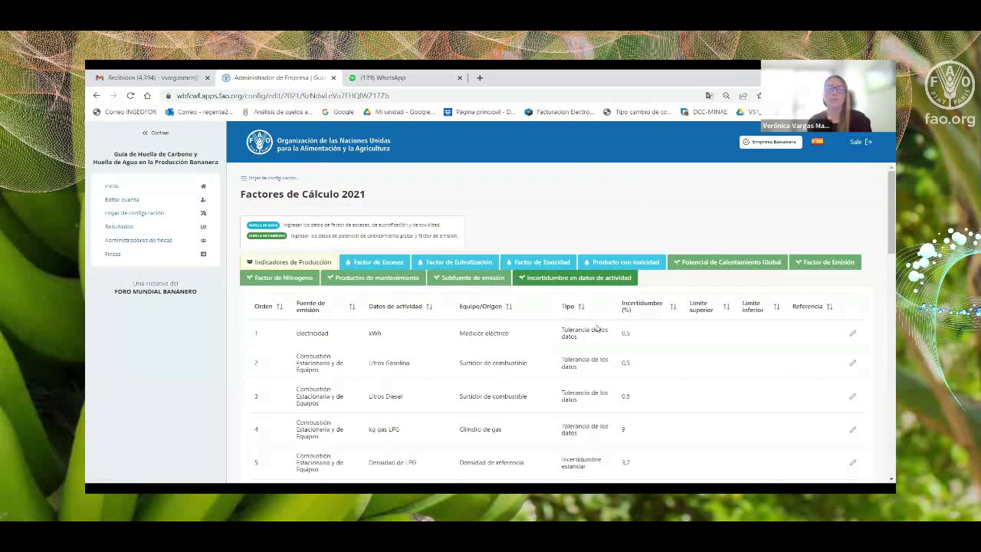
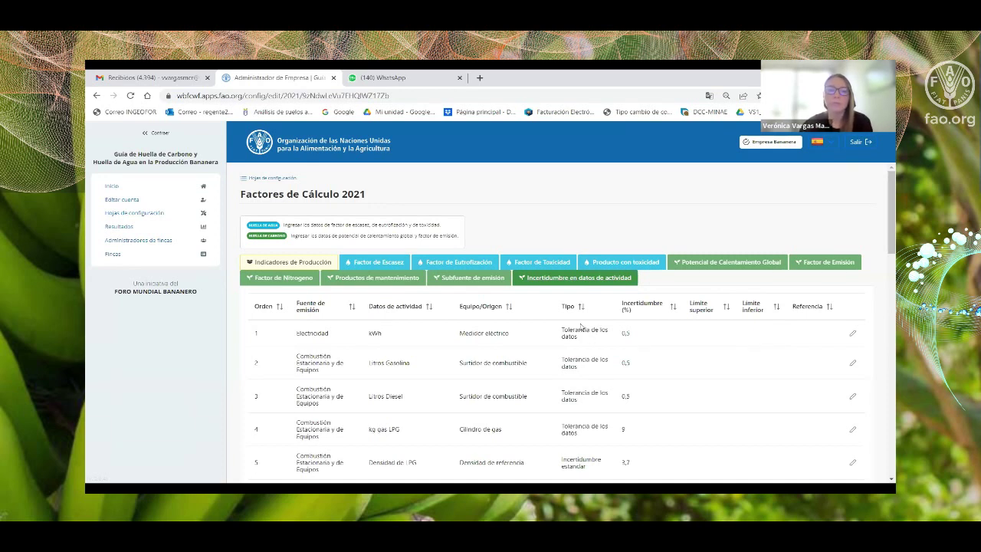
Open the Results page and show the Water Footprint (Huella de Agua) report.
{"action": "scroll", "coordinate": [624, 356], "scroll_direction": "down", "scroll_amount": 4}
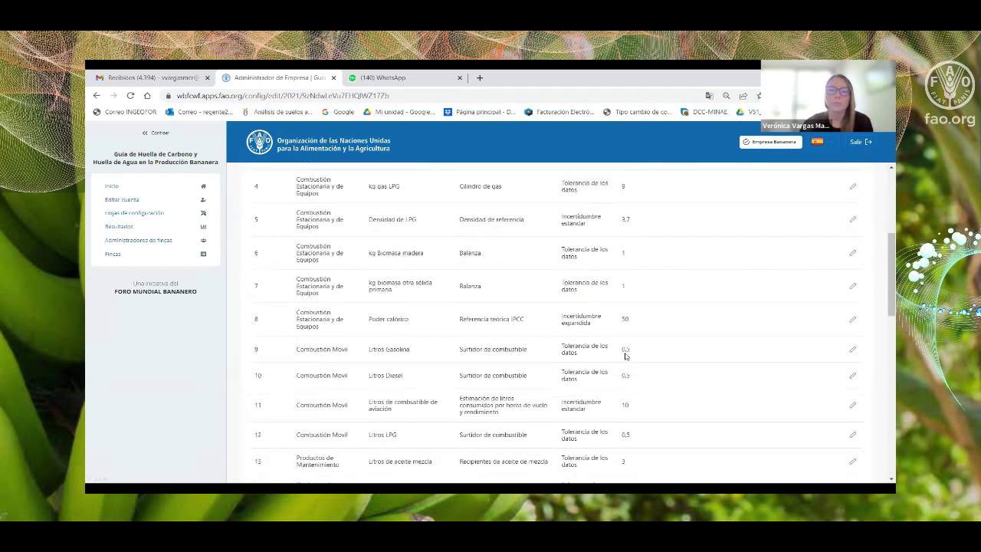
{"action": "scroll", "coordinate": [625, 356], "scroll_direction": "up", "scroll_amount": 4}
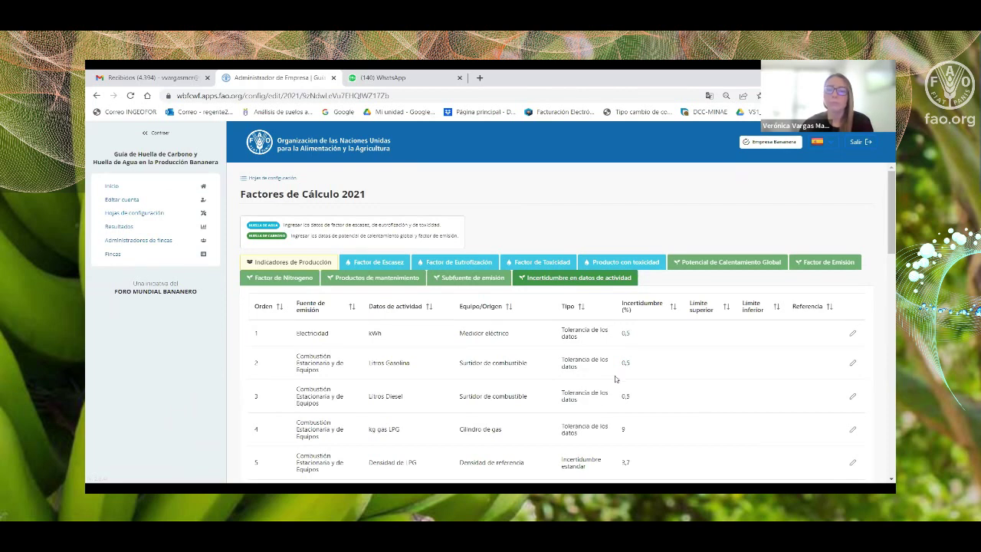
{"action": "scroll", "coordinate": [667, 364], "scroll_direction": "down", "scroll_amount": 1}
{"action": "scroll", "coordinate": [694, 360], "scroll_direction": "down", "scroll_amount": 9}
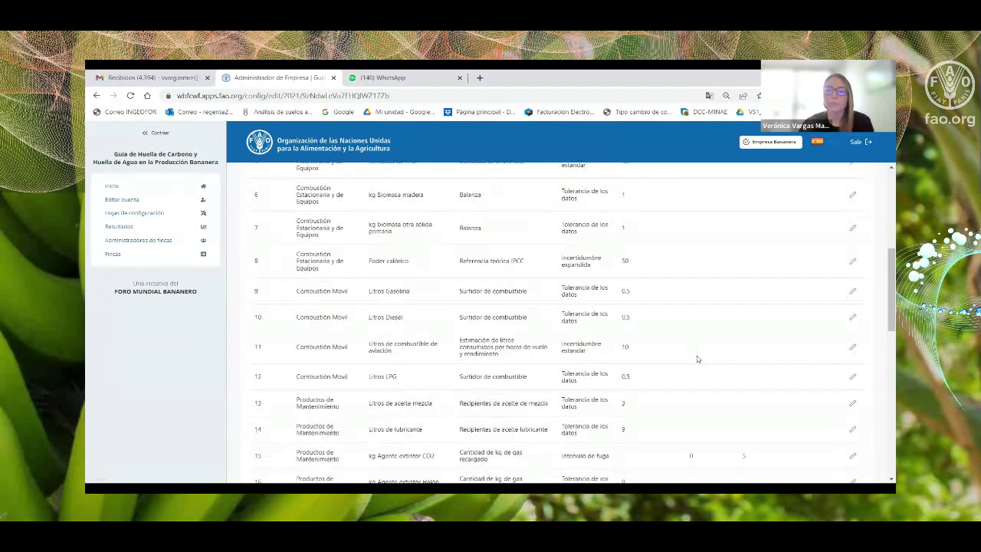
{"action": "scroll", "coordinate": [697, 359], "scroll_direction": "down", "scroll_amount": 3}
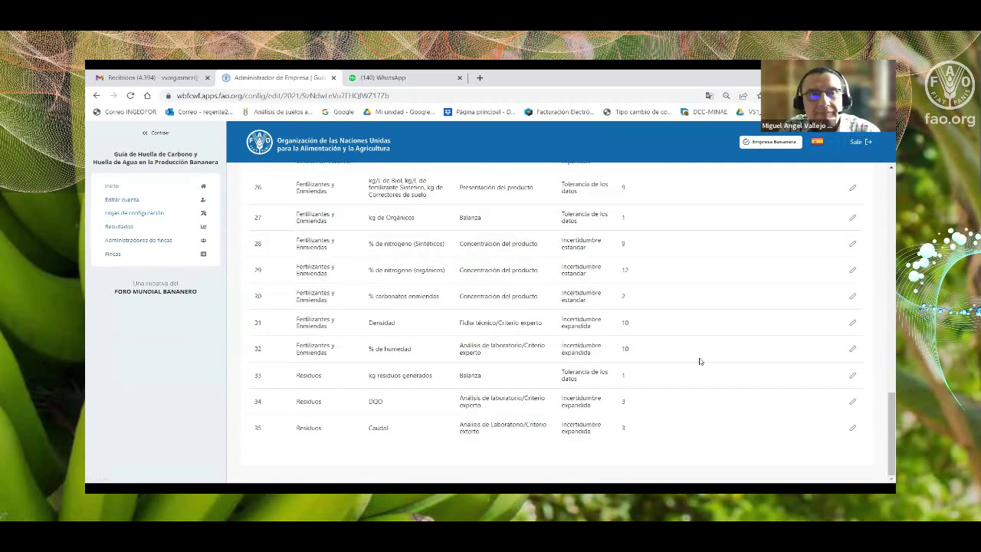
{"action": "scroll", "coordinate": [699, 360], "scroll_direction": "up", "scroll_amount": 10}
{"action": "scroll", "coordinate": [699, 361], "scroll_direction": "up", "scroll_amount": 4}
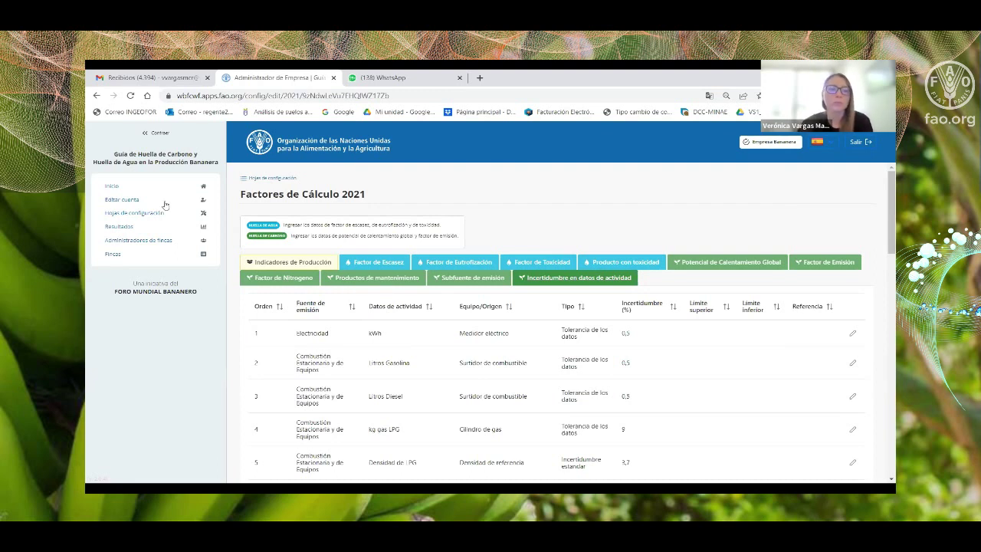
{"action": "left_click", "coordinate": [119, 226]}
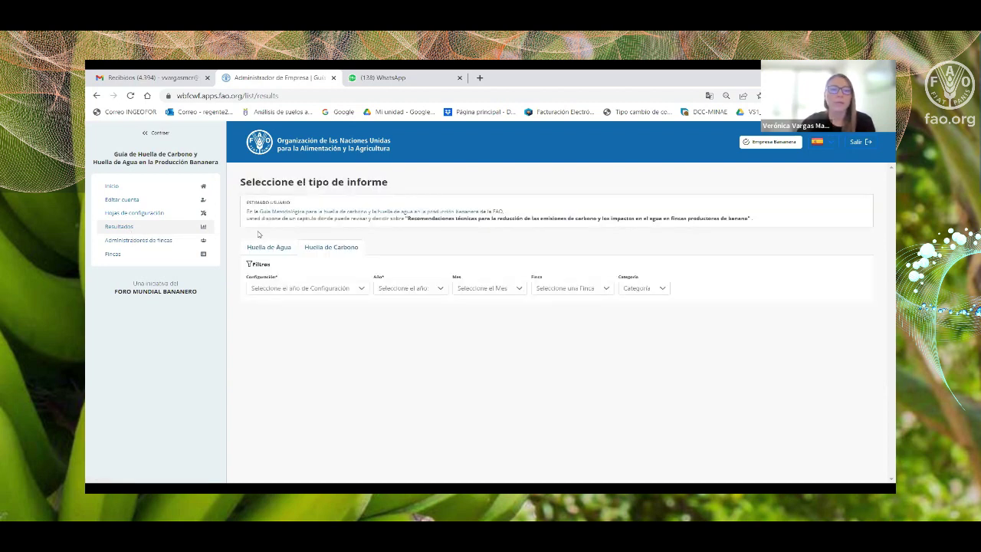
{"action": "left_click", "coordinate": [272, 250]}
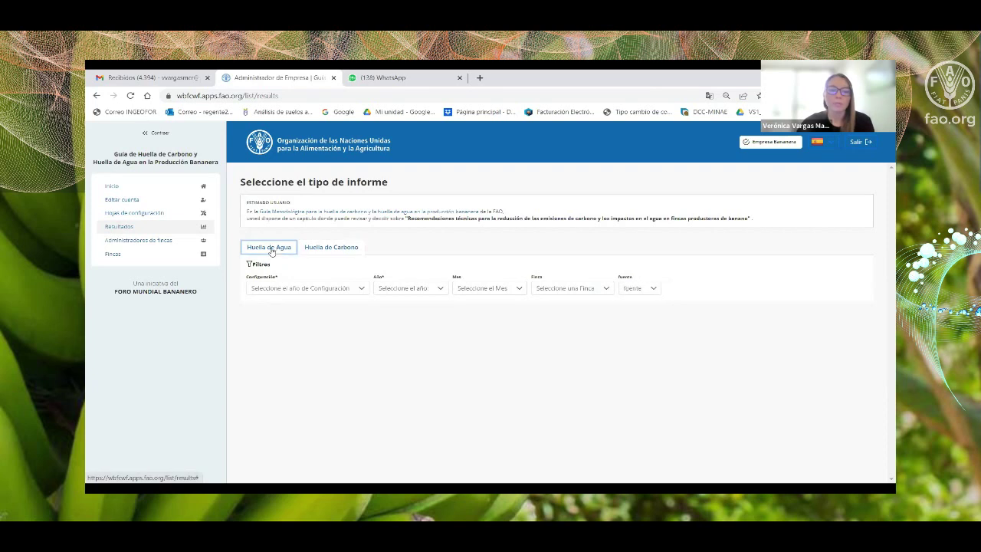
{"action": "left_click", "coordinate": [328, 254]}
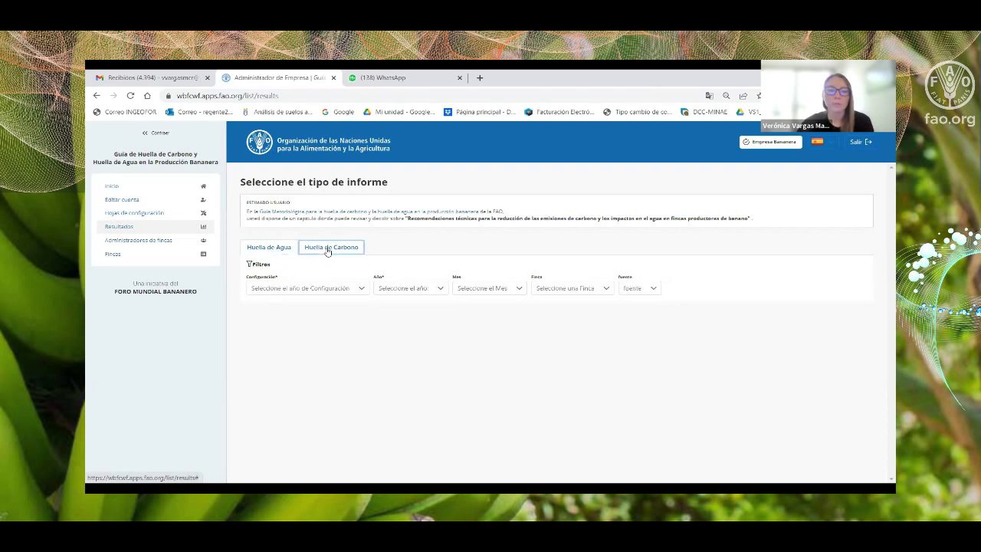
{"action": "left_click", "coordinate": [280, 249]}
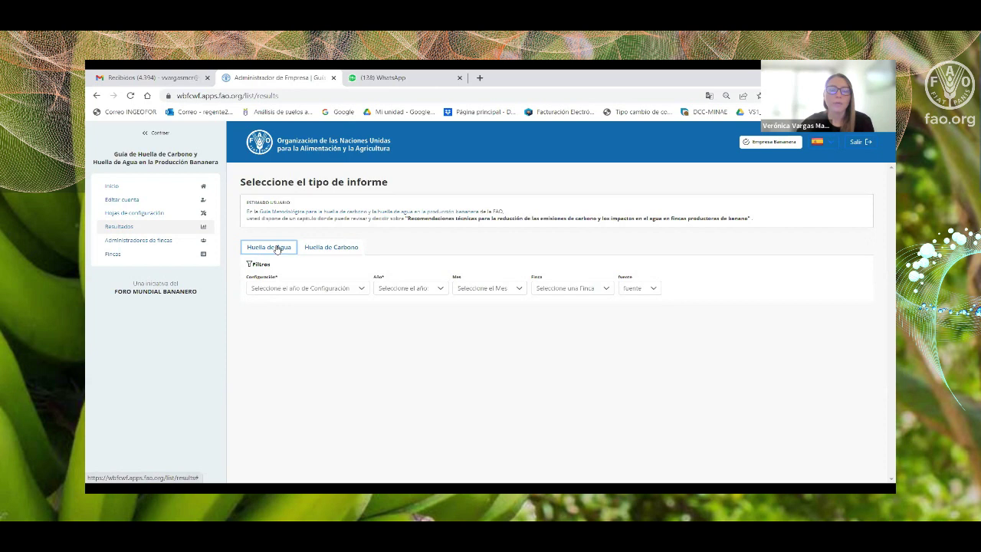
Filter the water footprint report to configuration 2021 and year 2021, leaving the month unset.
{"action": "left_click", "coordinate": [361, 292]}
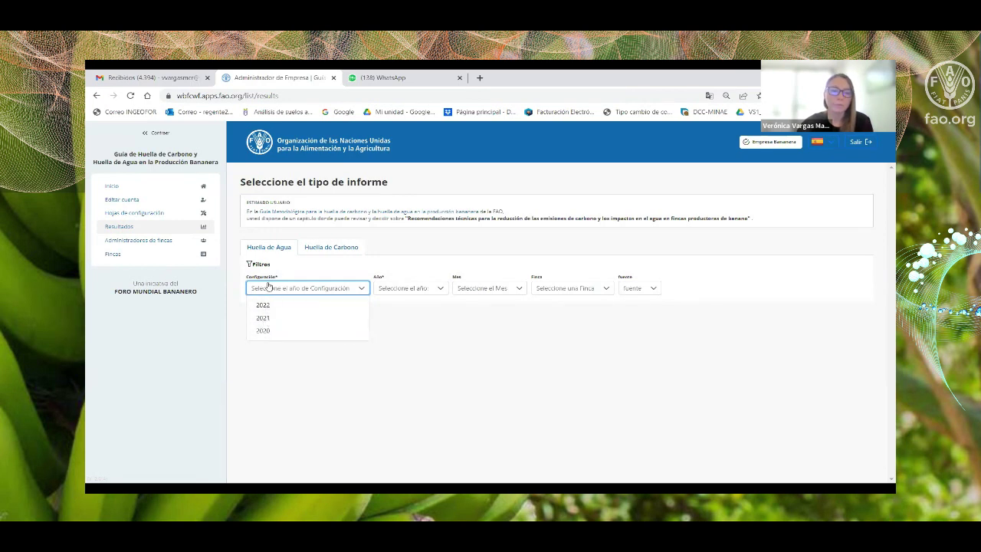
{"action": "left_click", "coordinate": [263, 317]}
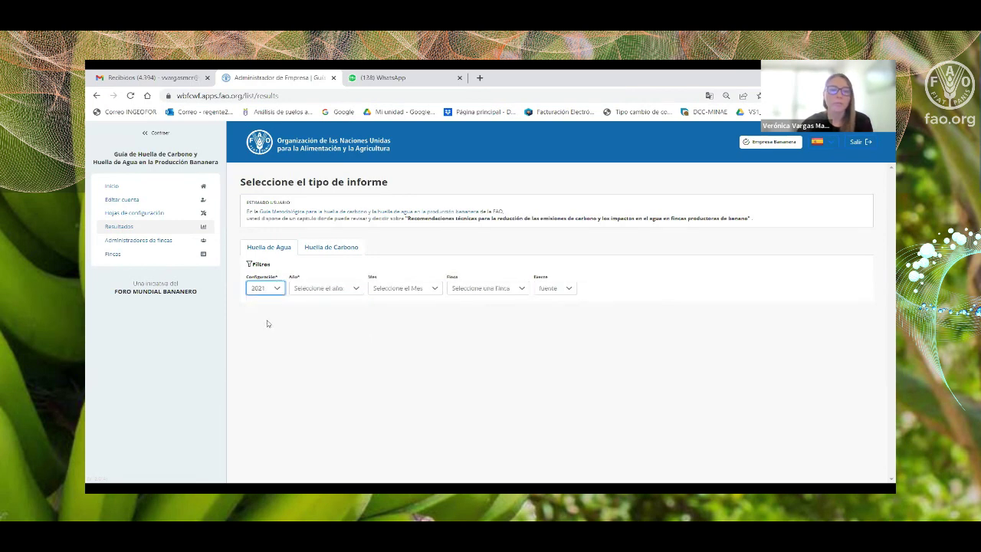
{"action": "left_click", "coordinate": [313, 290]}
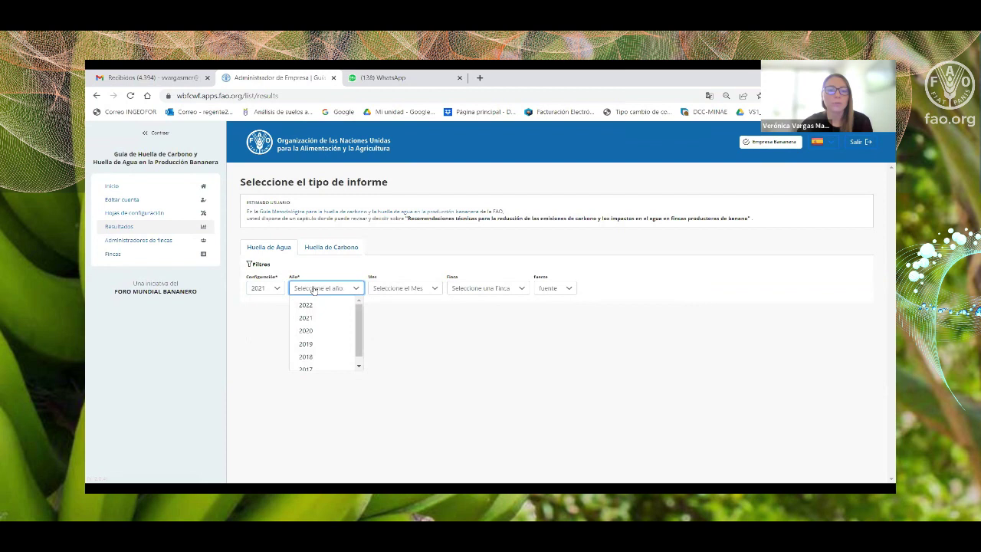
{"action": "left_click", "coordinate": [315, 321]}
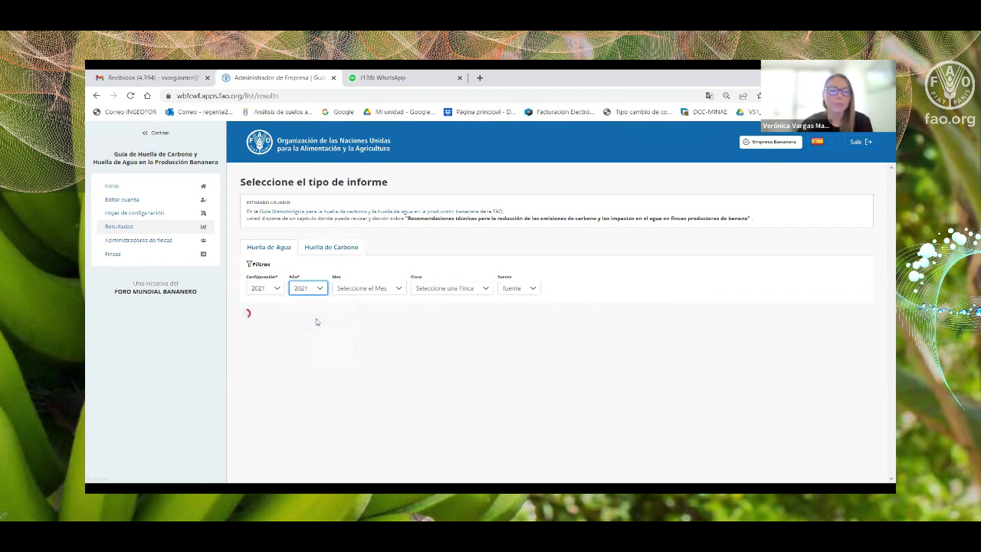
{"action": "left_click", "coordinate": [357, 294]}
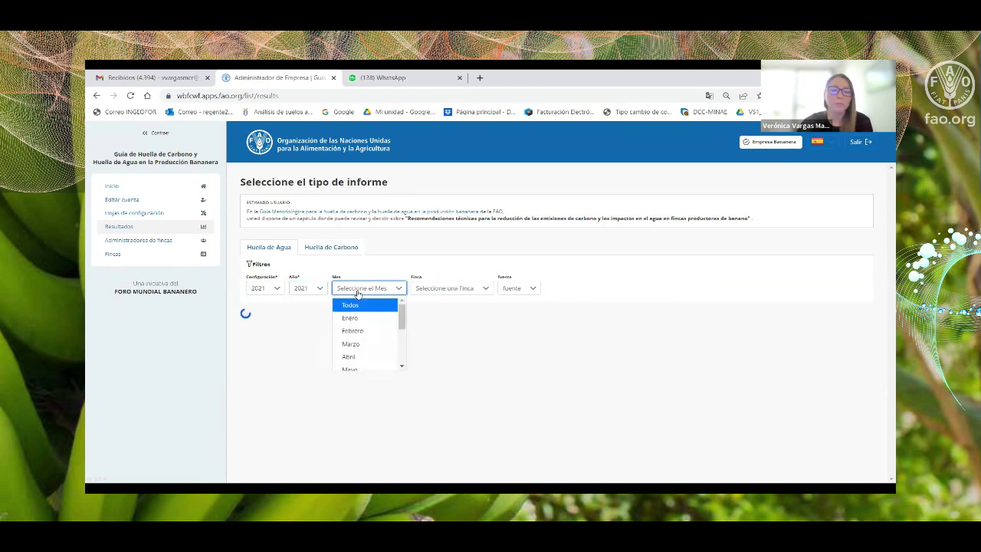
{"action": "mouse_move", "coordinate": [403, 315]}
{"action": "left_mouse_down"}
{"action": "mouse_move", "coordinate": [402, 351]}
{"action": "mouse_move", "coordinate": [402, 307]}
{"action": "left_mouse_up"}
{"action": "left_click", "coordinate": [375, 306]}
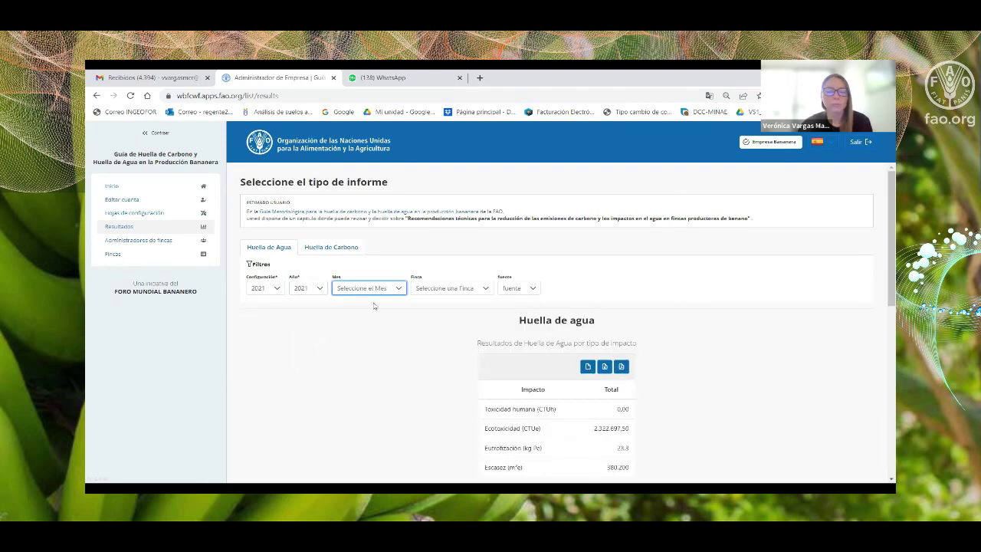
Limit the 2021 water footprint to farm El Refugio and export the impact results table as CSV.
{"action": "left_click", "coordinate": [448, 290]}
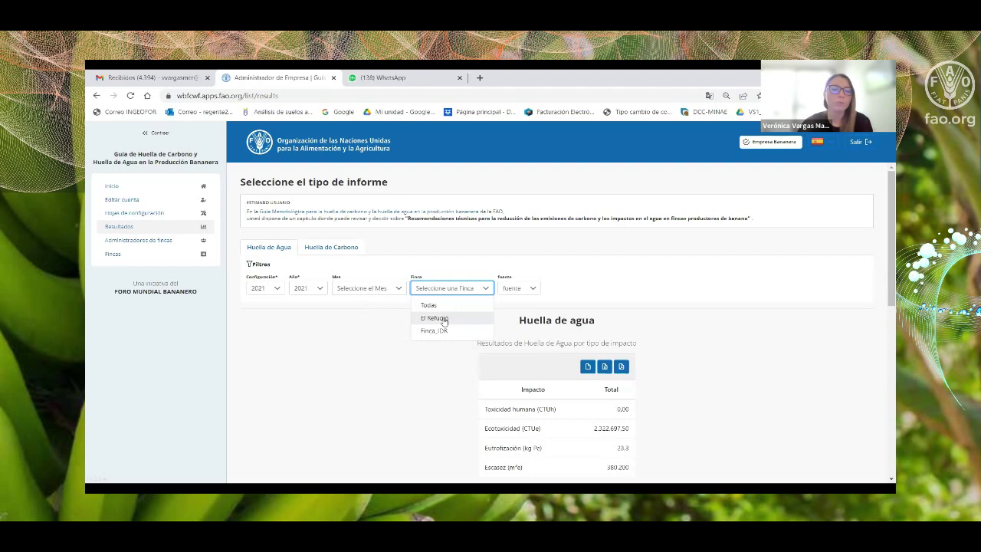
{"action": "left_click", "coordinate": [444, 319]}
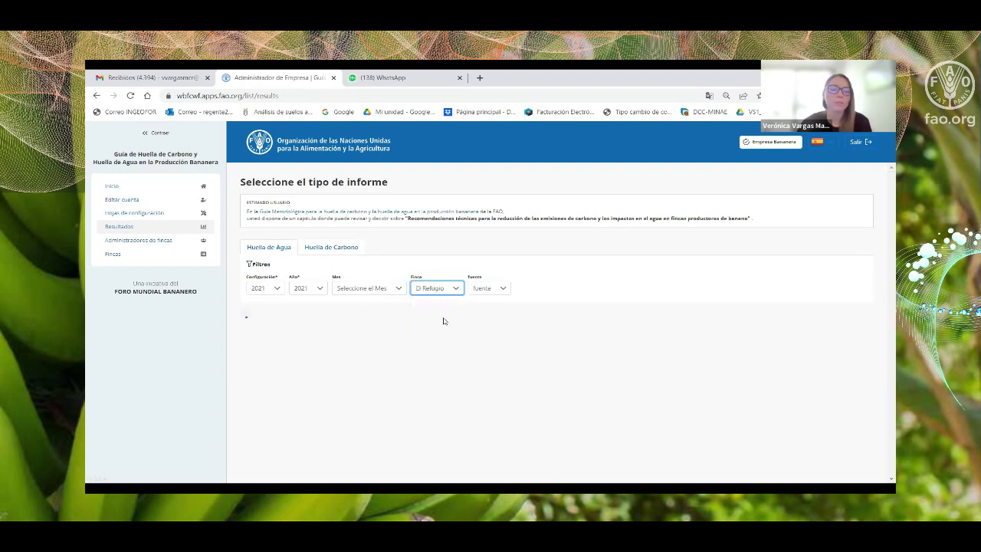
{"action": "left_click", "coordinate": [489, 291]}
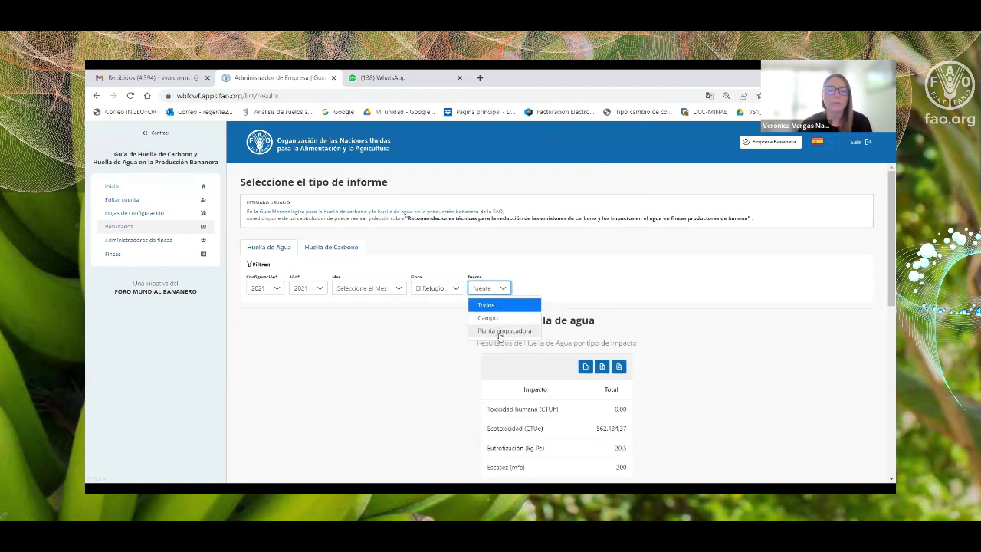
{"action": "left_click", "coordinate": [498, 308]}
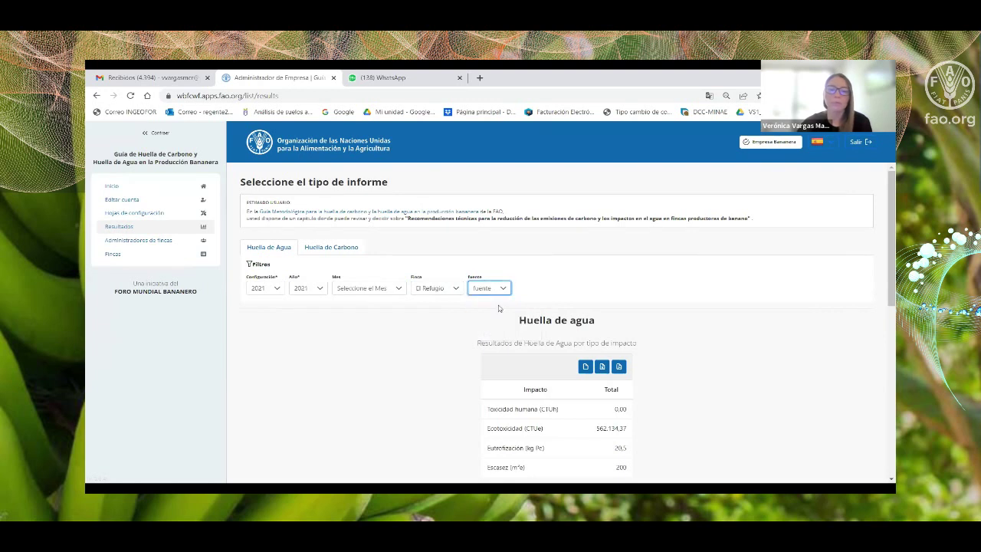
{"action": "scroll", "coordinate": [688, 291], "scroll_direction": "down", "scroll_amount": 2}
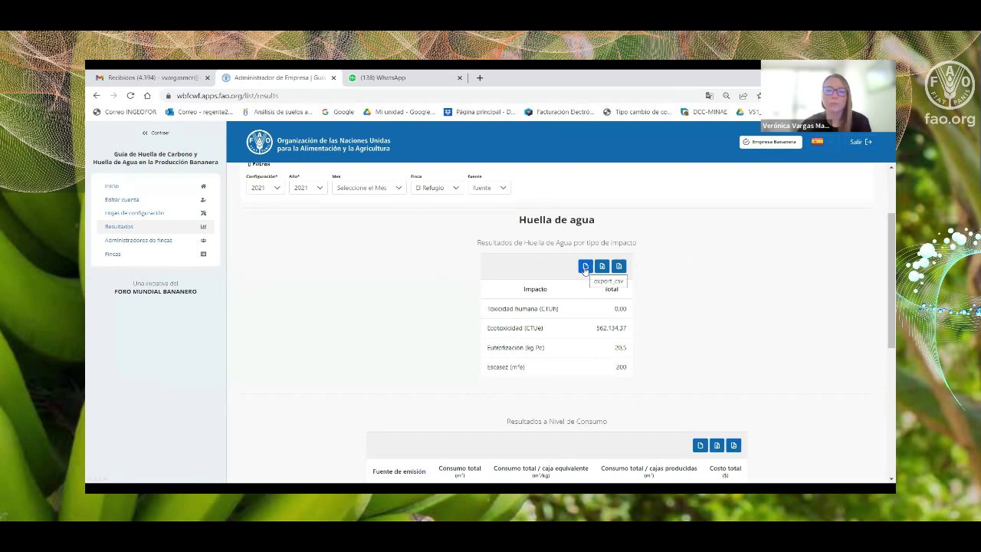
{"action": "left_click", "coordinate": [586, 267]}
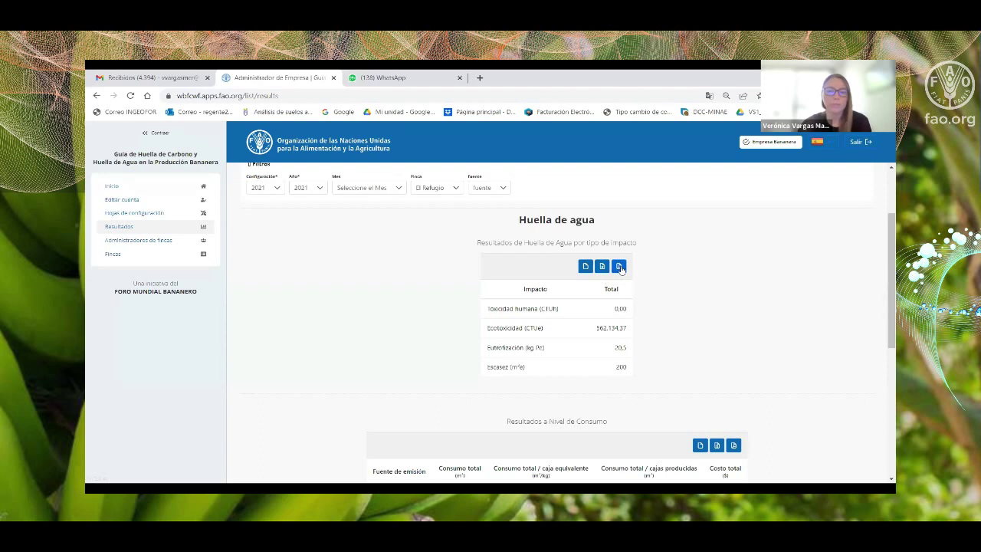
{"action": "scroll", "coordinate": [712, 280], "scroll_direction": "down", "scroll_amount": 2}
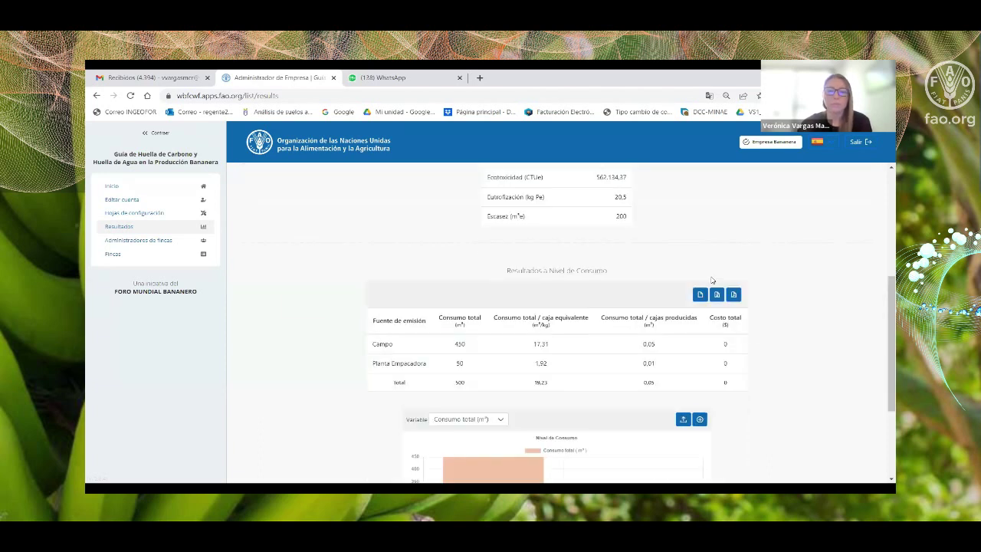
{"action": "scroll", "coordinate": [711, 281], "scroll_direction": "down", "scroll_amount": 2}
{"action": "scroll", "coordinate": [711, 281], "scroll_direction": "up", "scroll_amount": 1}
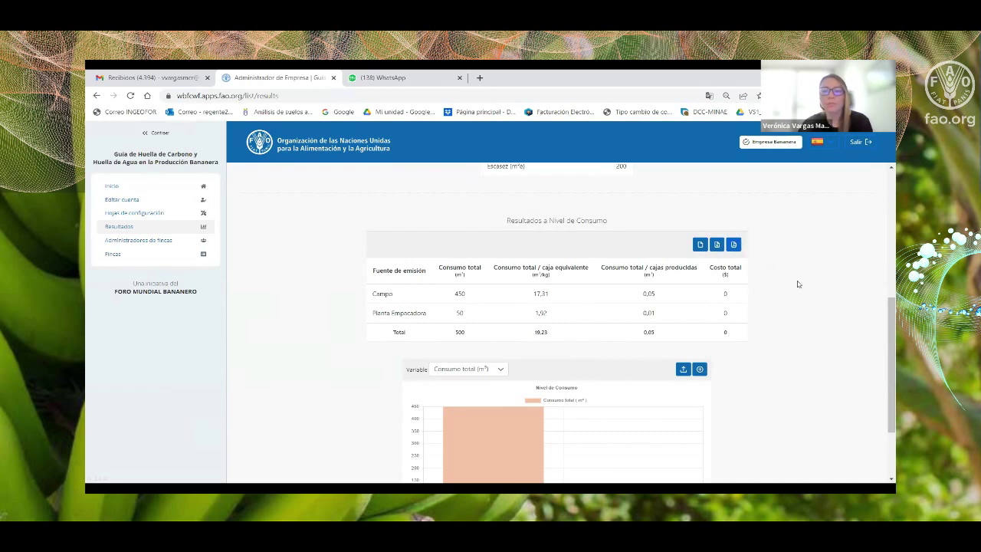
{"action": "scroll", "coordinate": [811, 299], "scroll_direction": "down", "scroll_amount": 1}
{"action": "scroll", "coordinate": [810, 299], "scroll_direction": "down", "scroll_amount": 2}
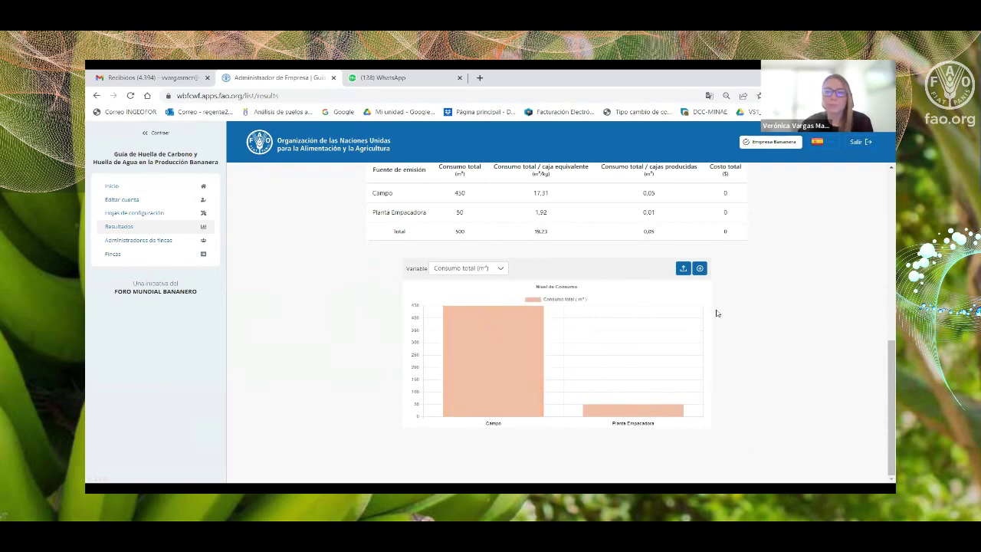
{"action": "left_click", "coordinate": [700, 268]}
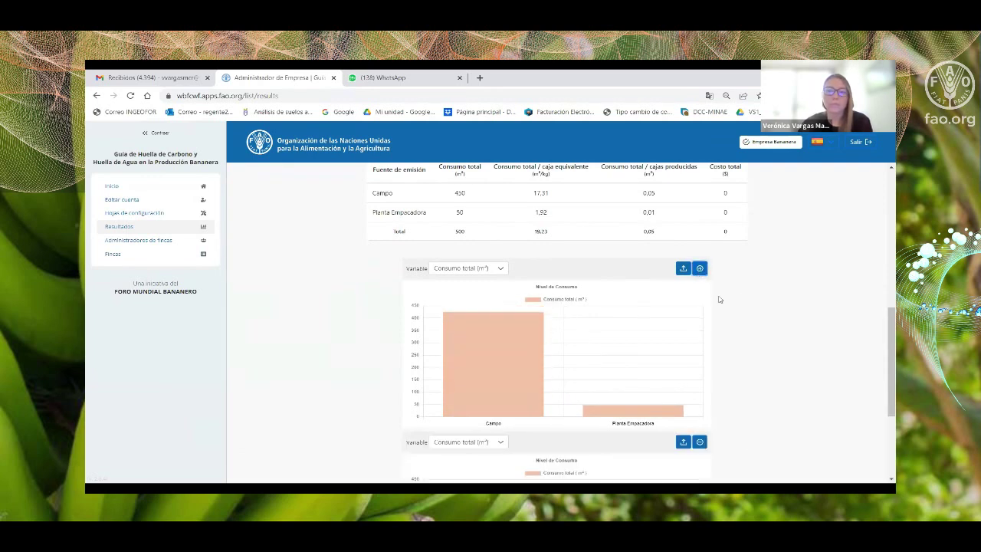
{"action": "scroll", "coordinate": [722, 305], "scroll_direction": "down", "scroll_amount": 2}
{"action": "scroll", "coordinate": [722, 305], "scroll_direction": "down", "scroll_amount": 2}
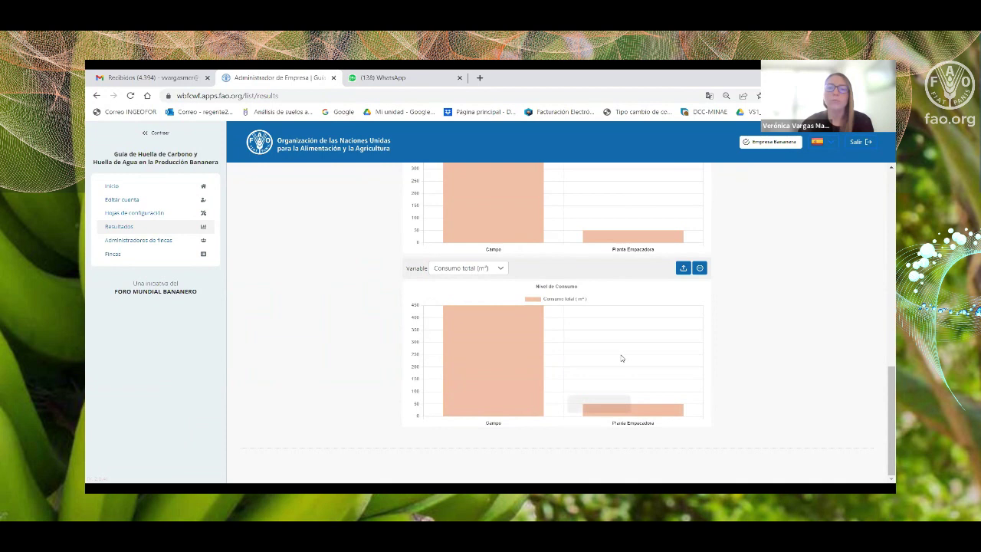
{"action": "left_click", "coordinate": [500, 268]}
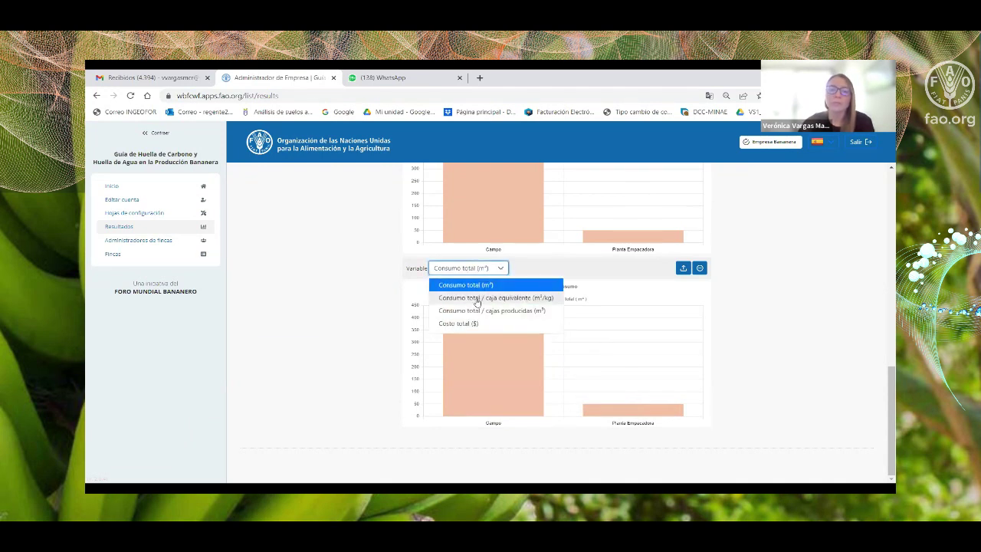
{"action": "left_click", "coordinate": [476, 298]}
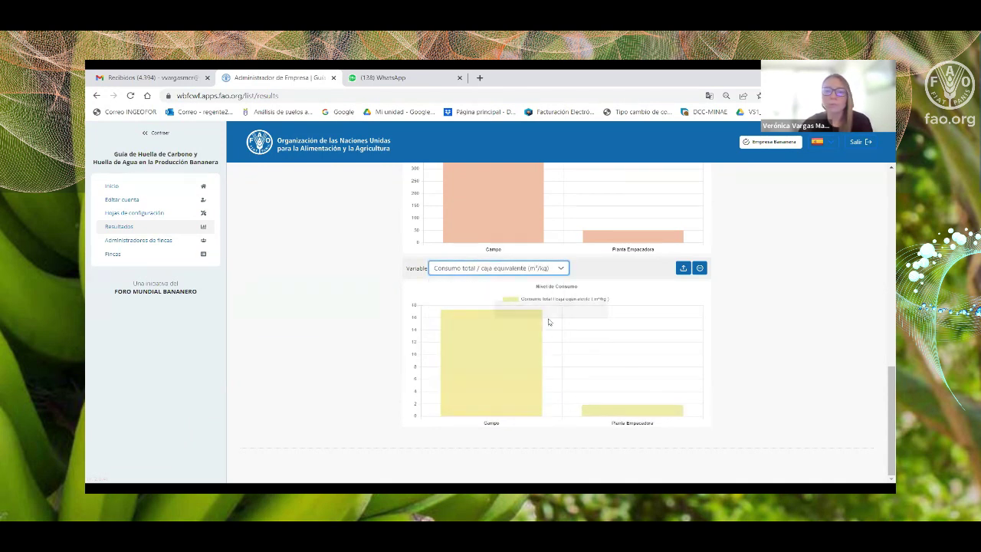
{"action": "left_click", "coordinate": [561, 269]}
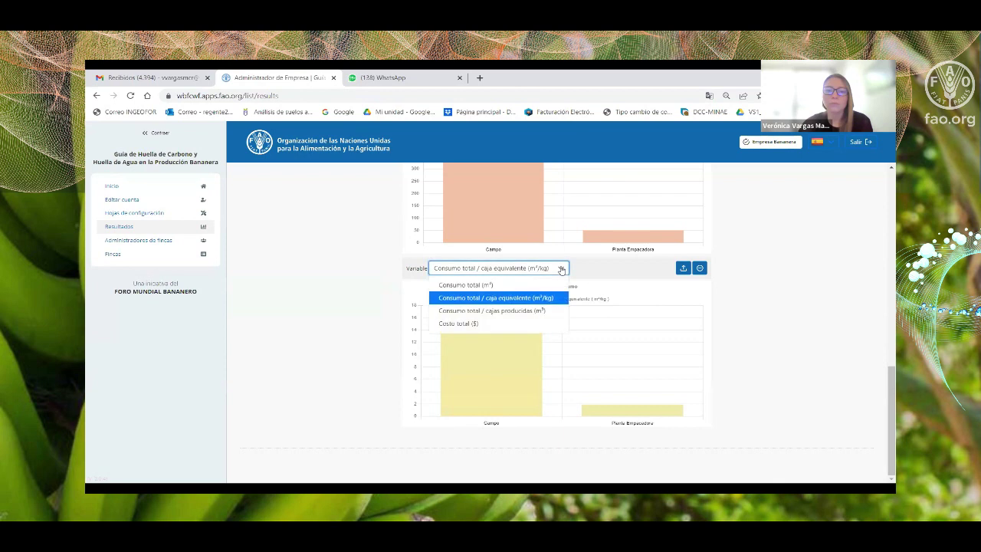
{"action": "left_click", "coordinate": [502, 311]}
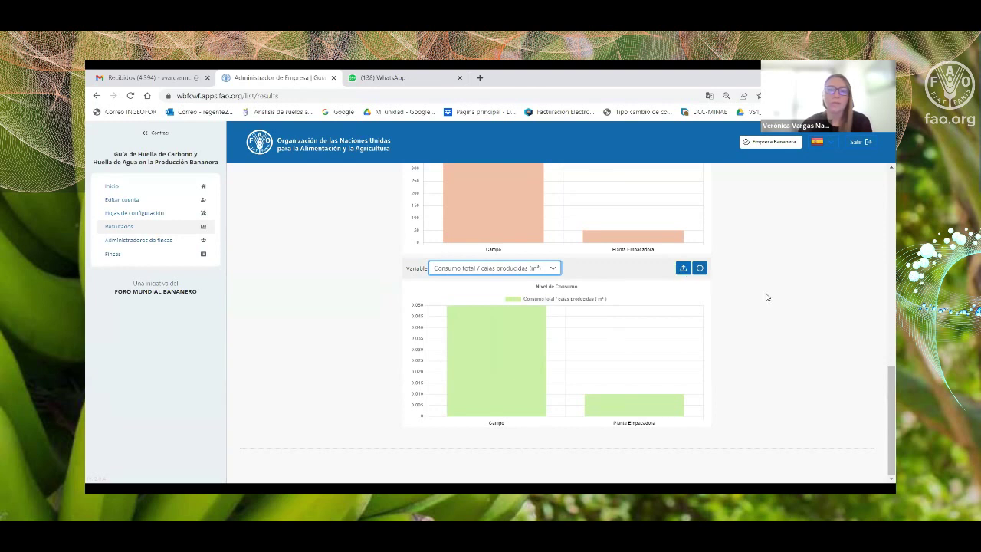
{"action": "scroll", "coordinate": [709, 282], "scroll_direction": "up", "scroll_amount": 1}
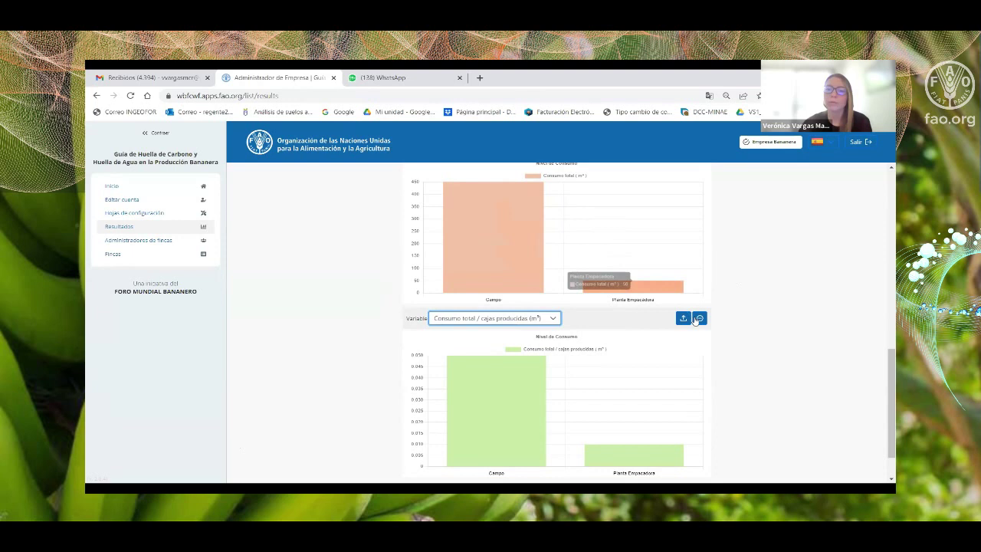
{"action": "scroll", "coordinate": [698, 318], "scroll_direction": "up", "scroll_amount": 2}
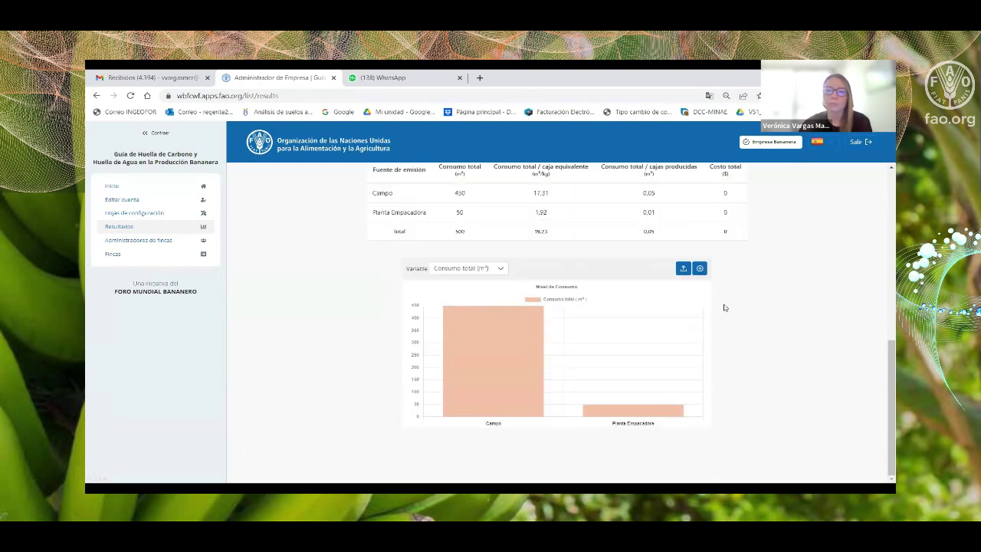
{"action": "scroll", "coordinate": [759, 328], "scroll_direction": "up", "scroll_amount": 2}
{"action": "scroll", "coordinate": [756, 311], "scroll_direction": "up", "scroll_amount": 5}
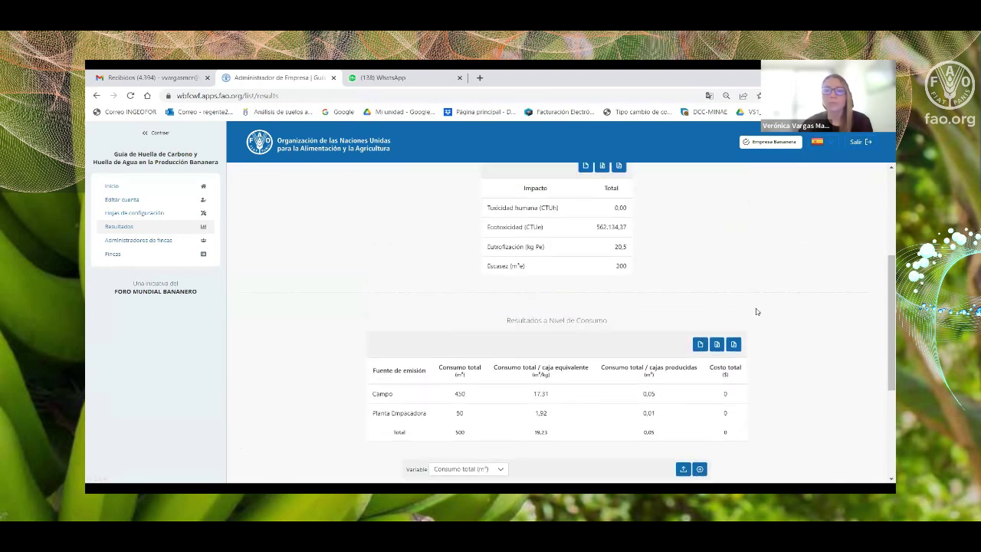
{"action": "scroll", "coordinate": [751, 313], "scroll_direction": "down", "scroll_amount": 3}
{"action": "scroll", "coordinate": [751, 313], "scroll_direction": "down", "scroll_amount": 3}
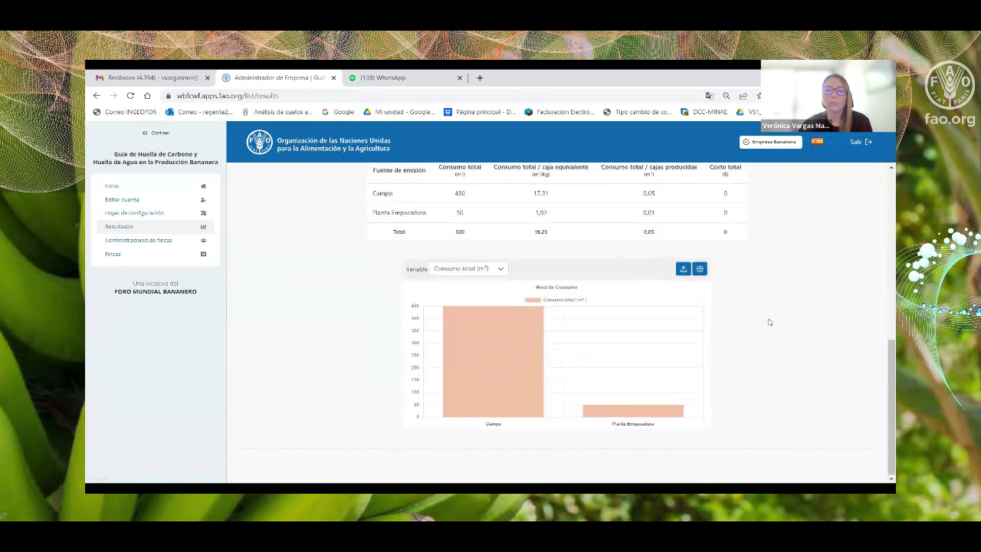
{"action": "scroll", "coordinate": [766, 322], "scroll_direction": "up", "scroll_amount": 6}
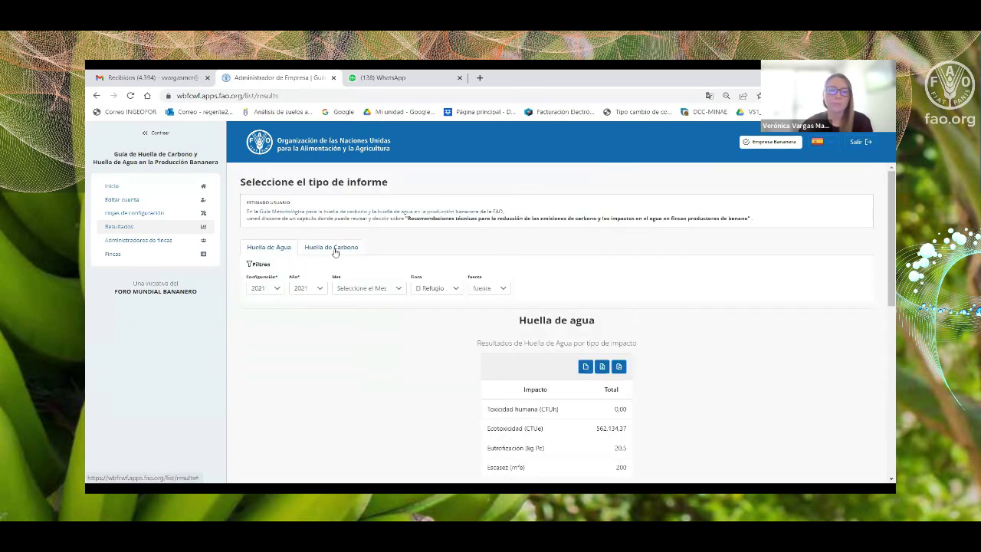
{"action": "left_click", "coordinate": [334, 250]}
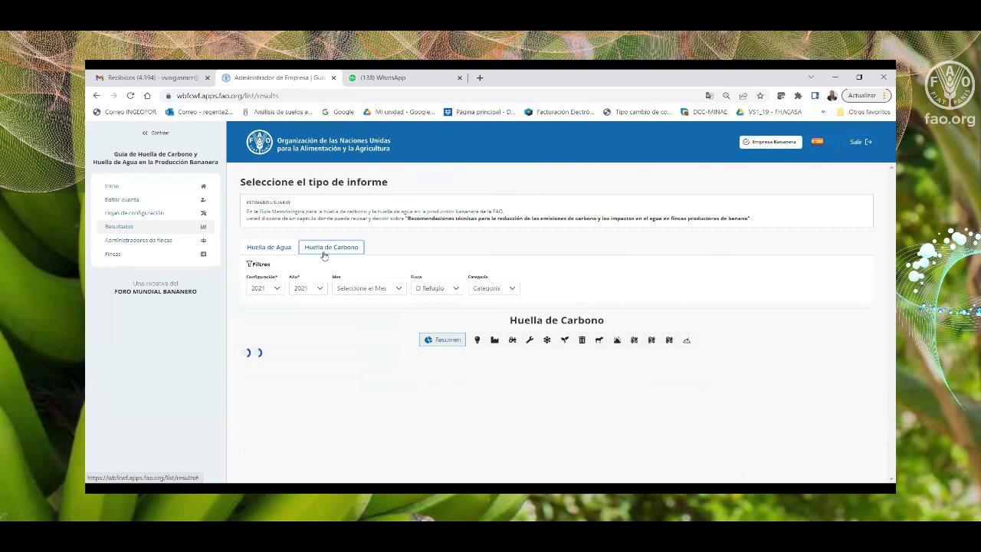
Set Carbon Footprint filters to configuration 2021, year 2021, farm El Refugio, then reload the page.
{"action": "left_click", "coordinate": [274, 289]}
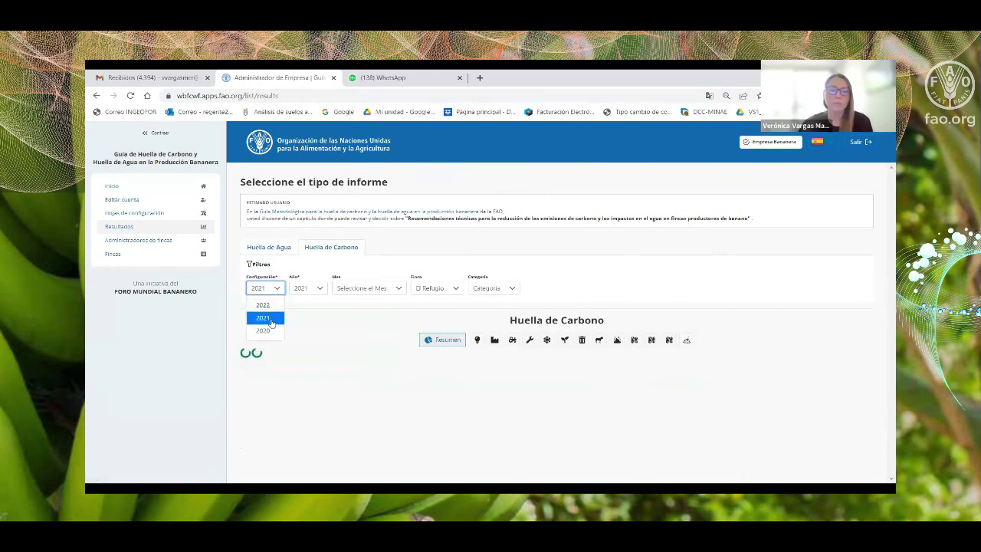
{"action": "left_click", "coordinate": [270, 321]}
{"action": "left_click", "coordinate": [311, 292]}
{"action": "left_click", "coordinate": [309, 317]}
{"action": "left_click", "coordinate": [356, 289]}
{"action": "left_click", "coordinate": [367, 308]}
{"action": "left_click", "coordinate": [436, 289]}
{"action": "left_click", "coordinate": [435, 321]}
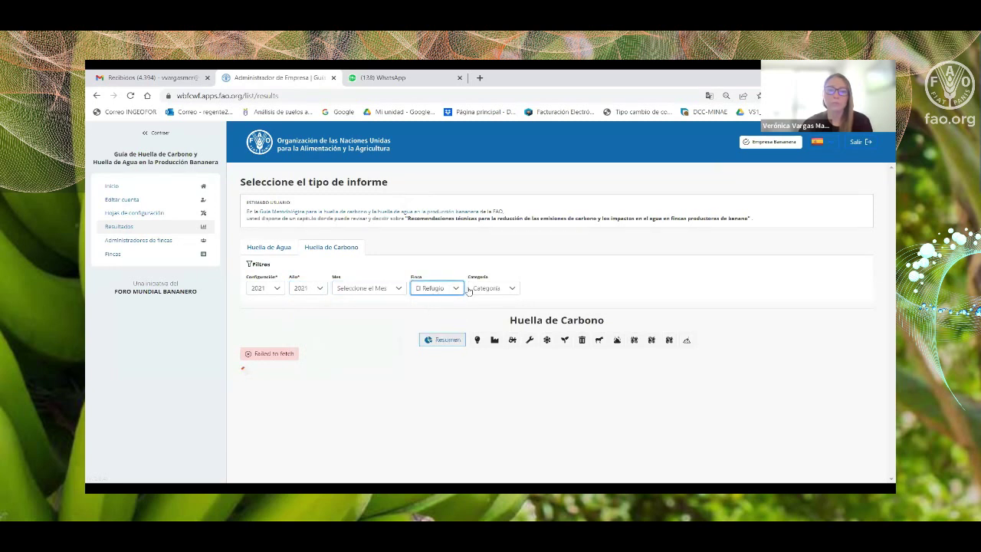
{"action": "left_click", "coordinate": [499, 289]}
{"action": "left_click", "coordinate": [527, 299]}
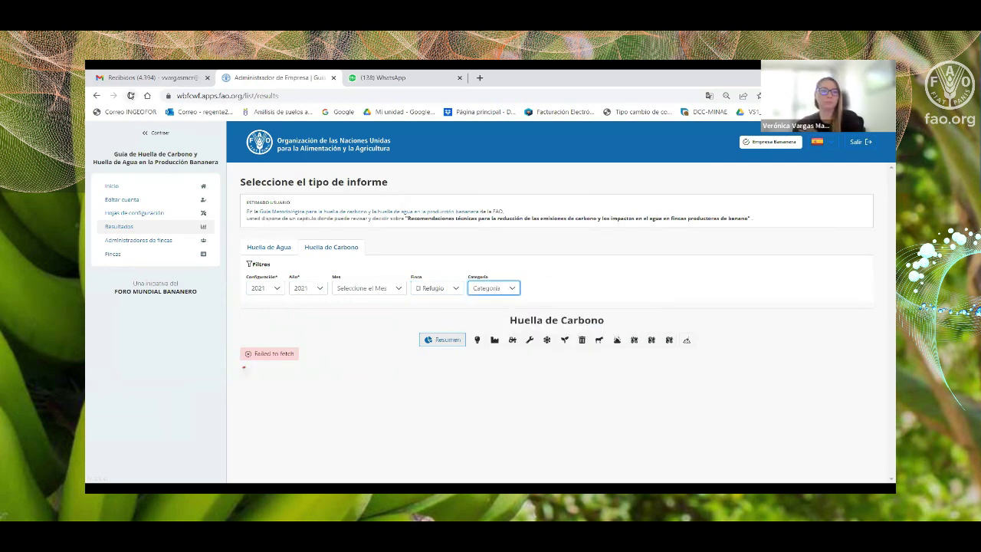
{"action": "left_click", "coordinate": [131, 96]}
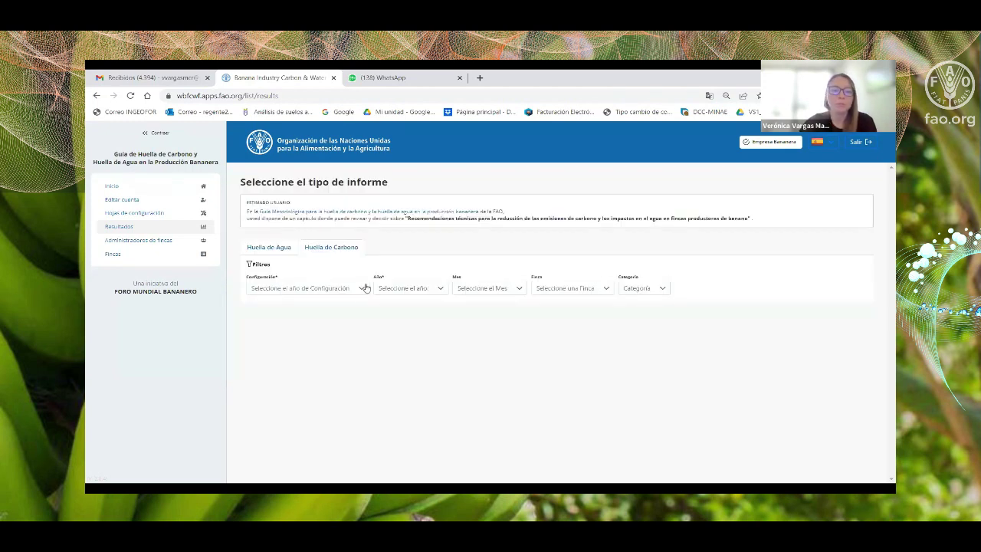
Set Carbon Footprint filters to configuration 2021, year 2021, month Todos, farm El Refugio.
{"action": "left_click", "coordinate": [361, 290]}
{"action": "left_click", "coordinate": [345, 250]}
{"action": "left_click", "coordinate": [361, 291]}
{"action": "left_click", "coordinate": [262, 317]}
{"action": "left_click", "coordinate": [330, 289]}
{"action": "left_click", "coordinate": [304, 319]}
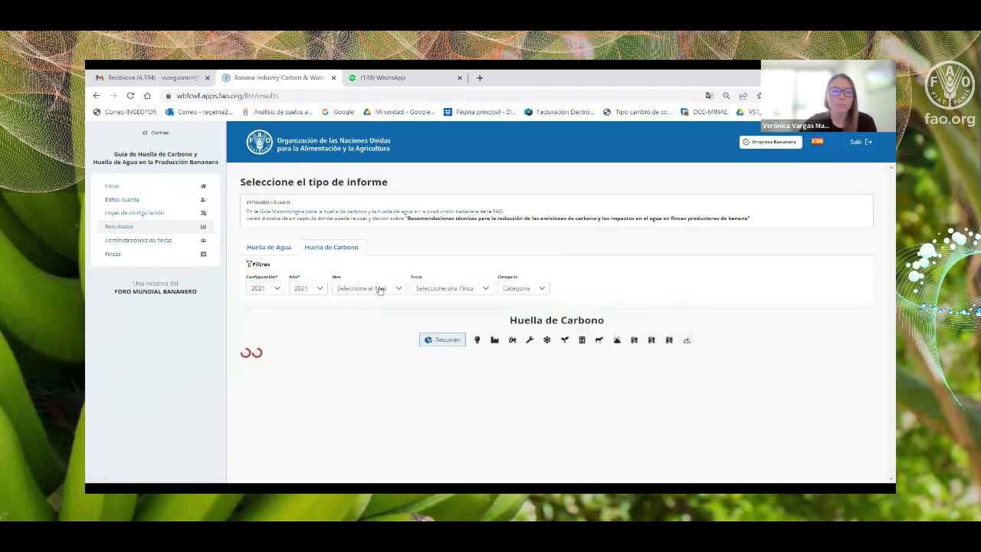
{"action": "left_click", "coordinate": [381, 289]}
{"action": "left_click", "coordinate": [358, 306]}
{"action": "left_click", "coordinate": [448, 288]}
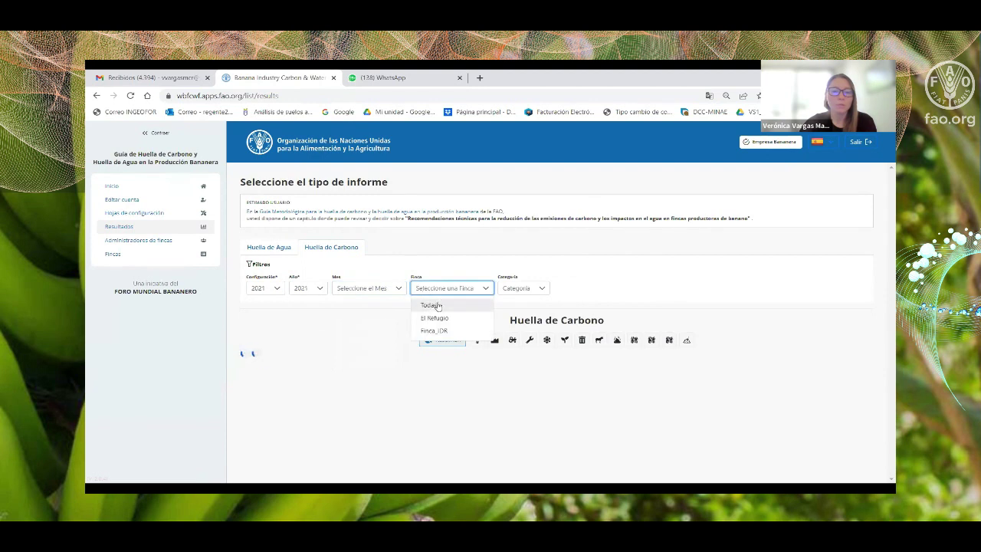
{"action": "left_click", "coordinate": [430, 317]}
{"action": "left_click", "coordinate": [499, 288]}
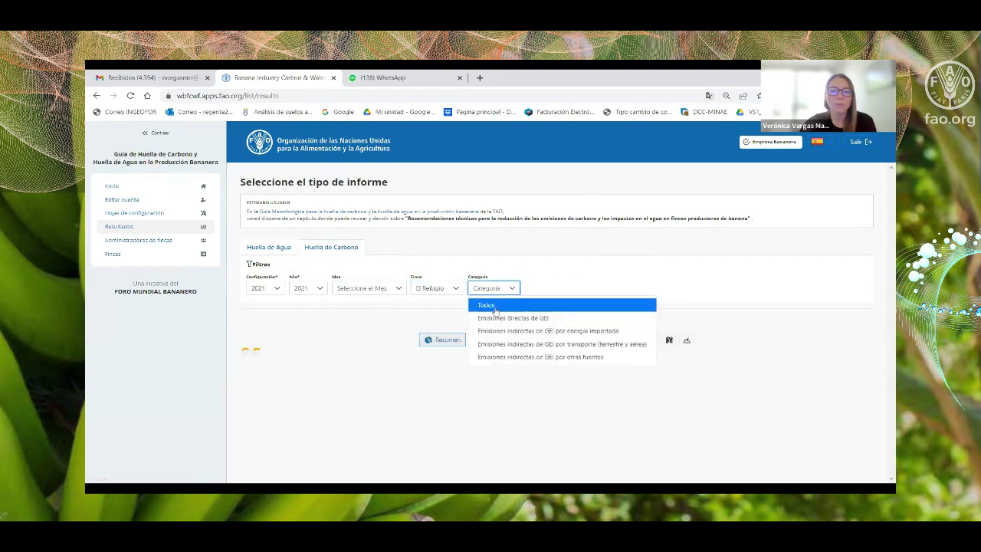
{"action": "left_click", "coordinate": [494, 306]}
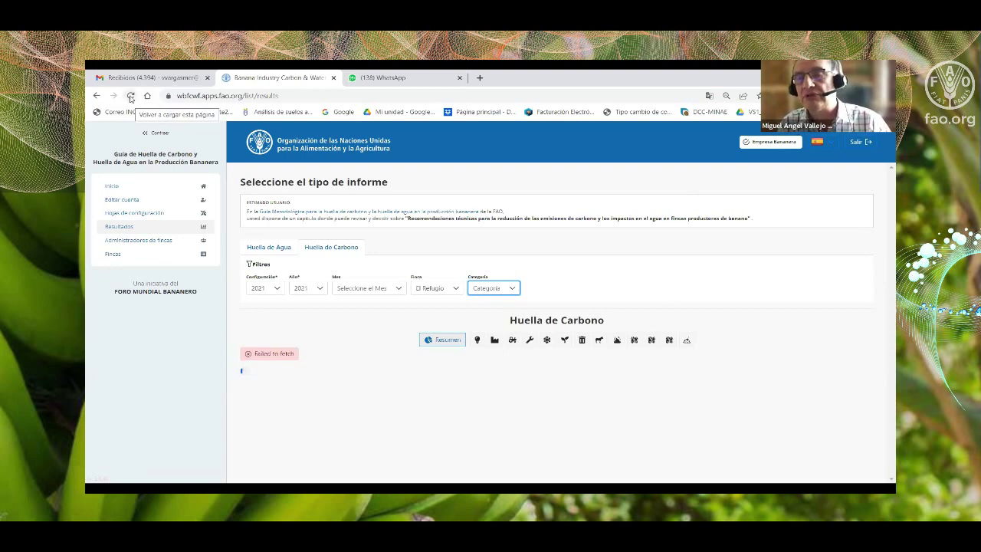
Reload, reapply configuration 2021, year 2021, farm El Refugio, then sign out after the failed load.
{"action": "left_click", "coordinate": [131, 96]}
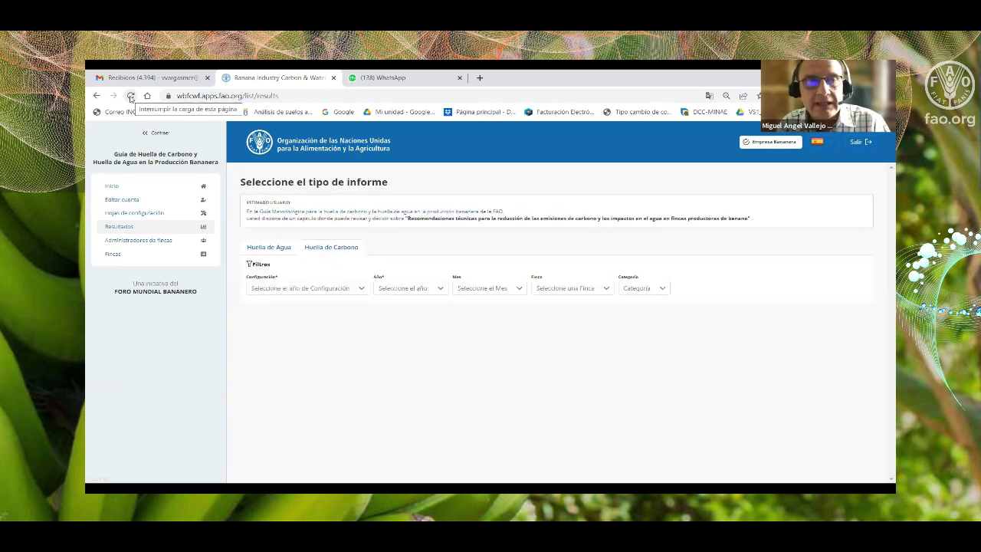
{"action": "left_click", "coordinate": [329, 289]}
{"action": "left_click", "coordinate": [263, 317]}
{"action": "left_click", "coordinate": [346, 289]}
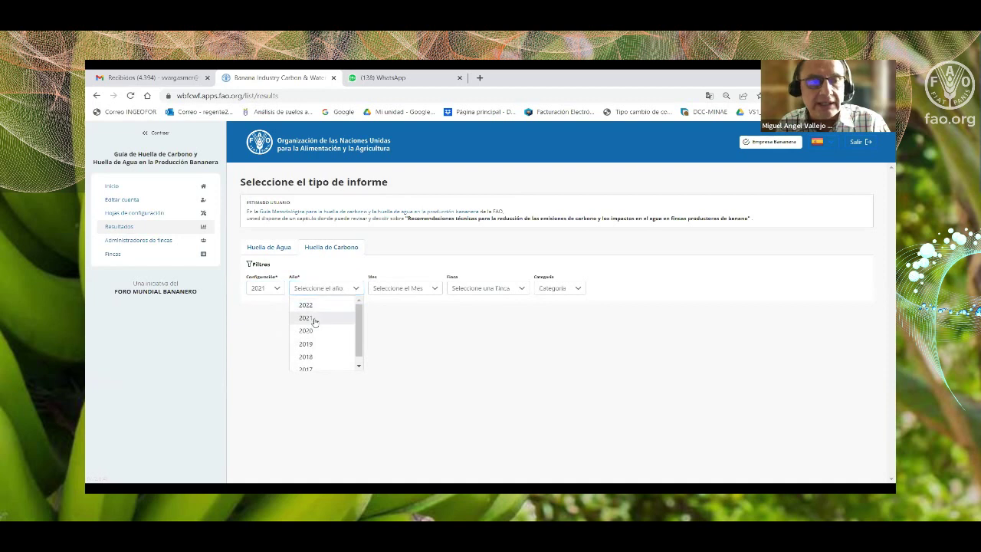
{"action": "left_click", "coordinate": [306, 318]}
{"action": "left_click", "coordinate": [372, 289]}
{"action": "left_click", "coordinate": [435, 289]}
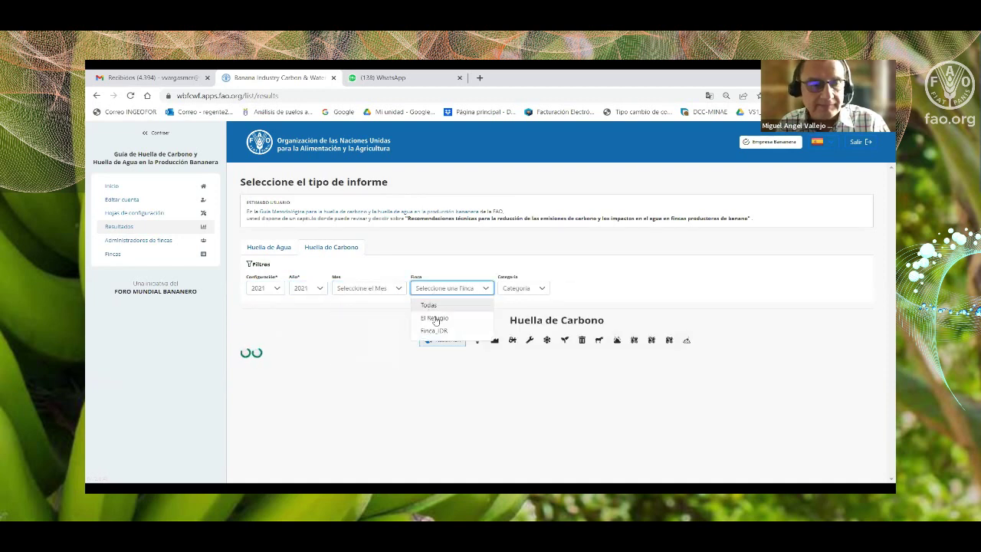
{"action": "left_click", "coordinate": [433, 317]}
{"action": "left_click", "coordinate": [498, 290]}
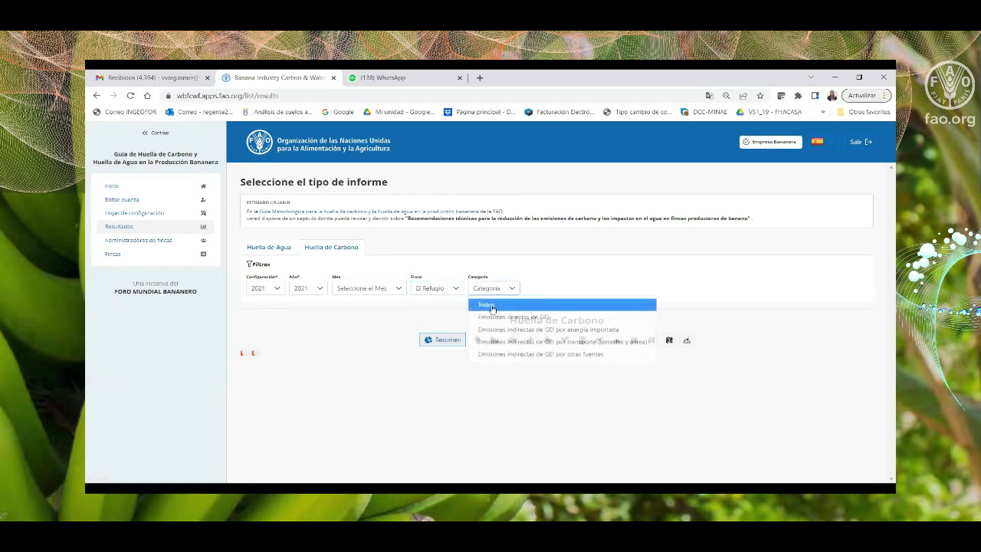
{"action": "left_click", "coordinate": [556, 291]}
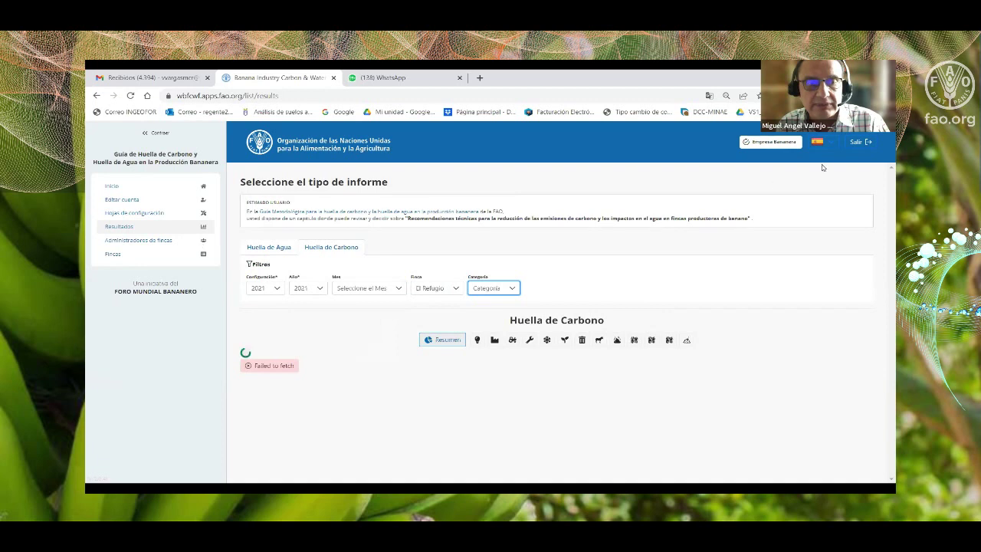
{"action": "left_click", "coordinate": [119, 228]}
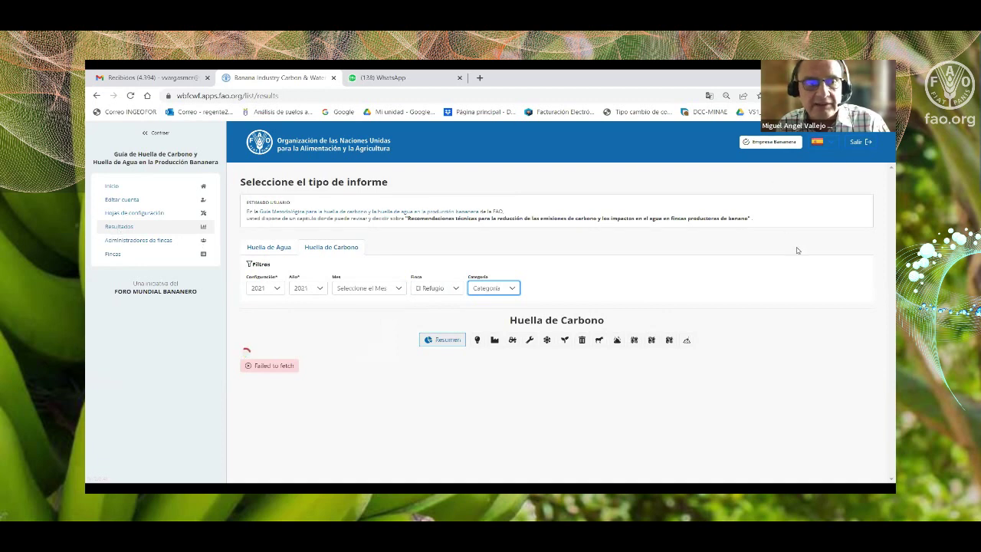
{"action": "left_click", "coordinate": [857, 144]}
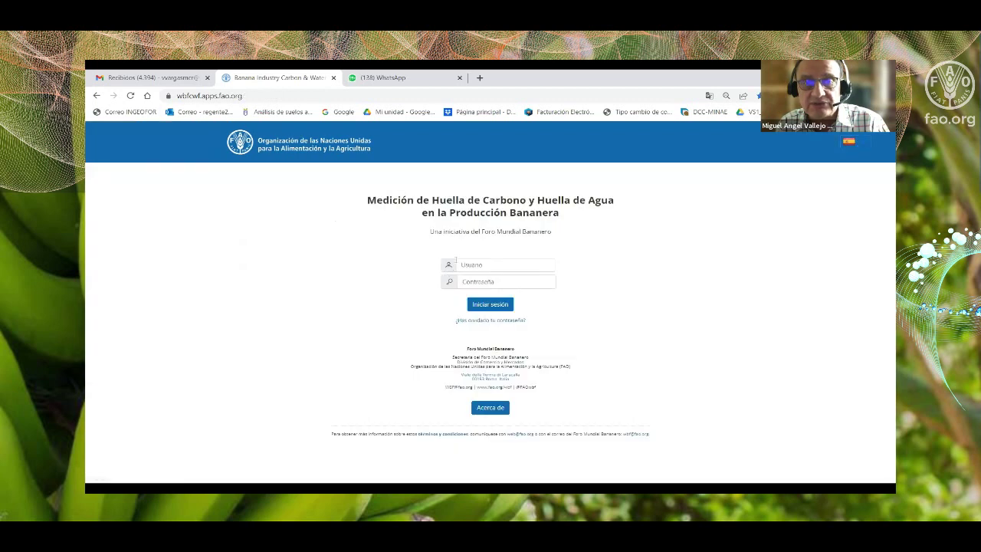
Sign back in as the company administrator with the company e-mail and password.
{"action": "left_click", "coordinate": [463, 264]}
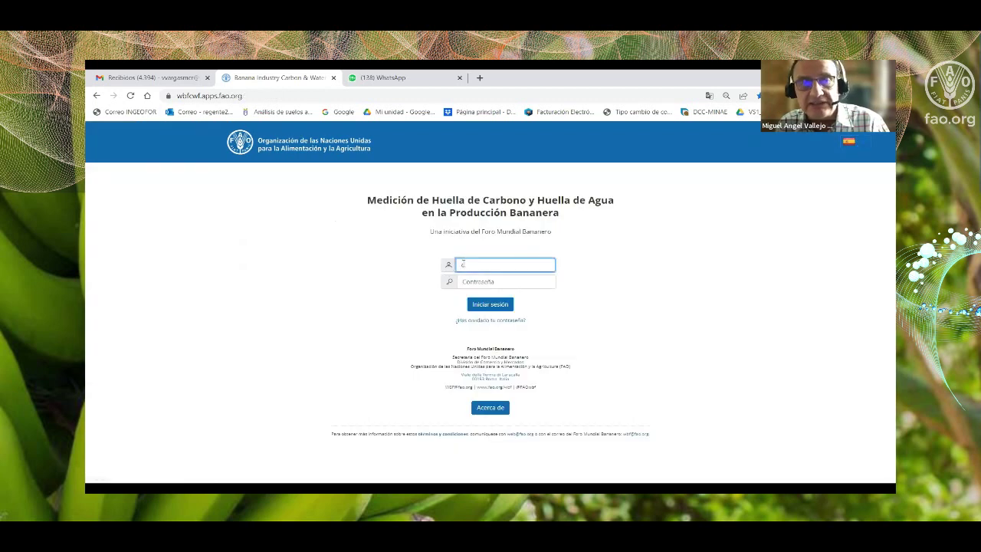
{"action": "type", "text": "empresa@prueba.com"}
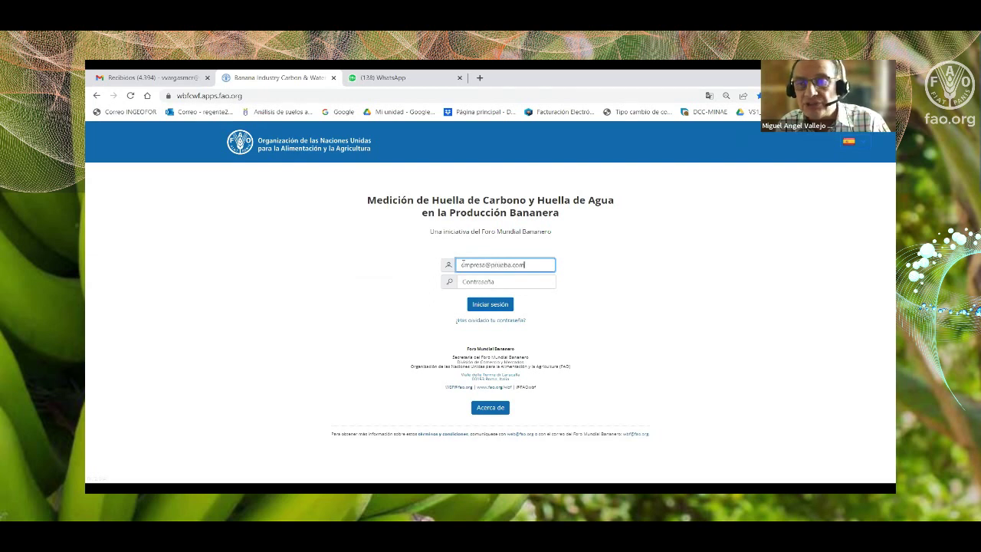
{"action": "left_click", "coordinate": [475, 281]}
{"action": "type", "text": "1"}
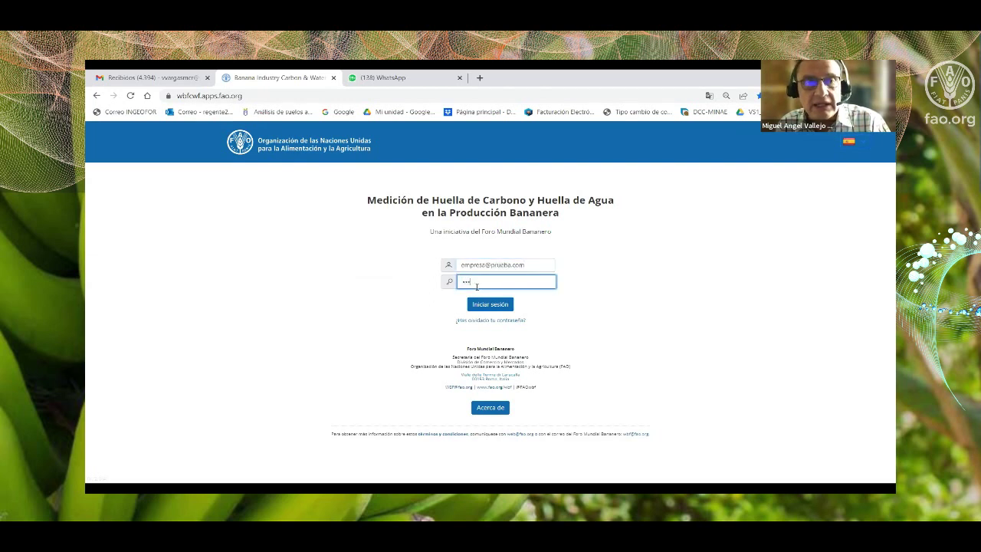
{"action": "left_click", "coordinate": [489, 305]}
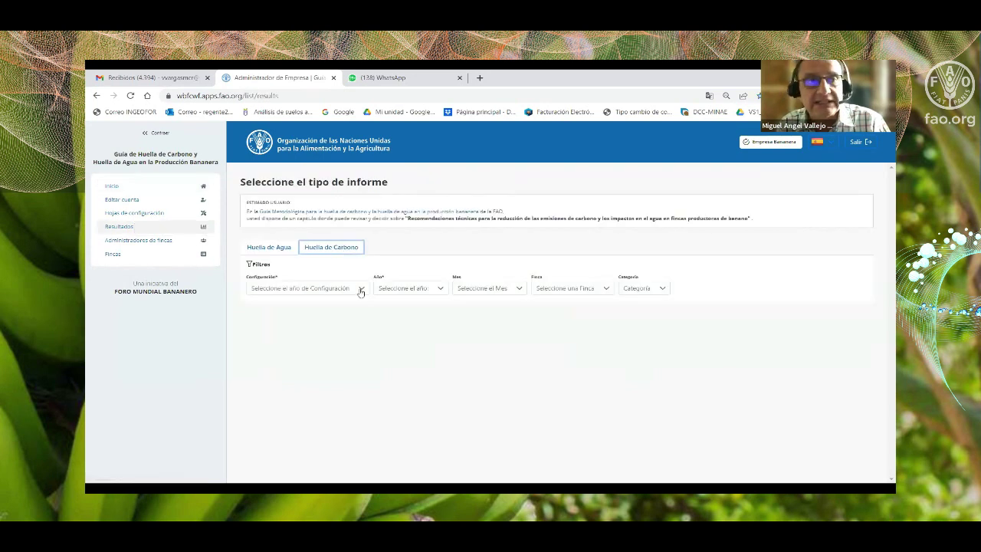
{"action": "left_click", "coordinate": [361, 289]}
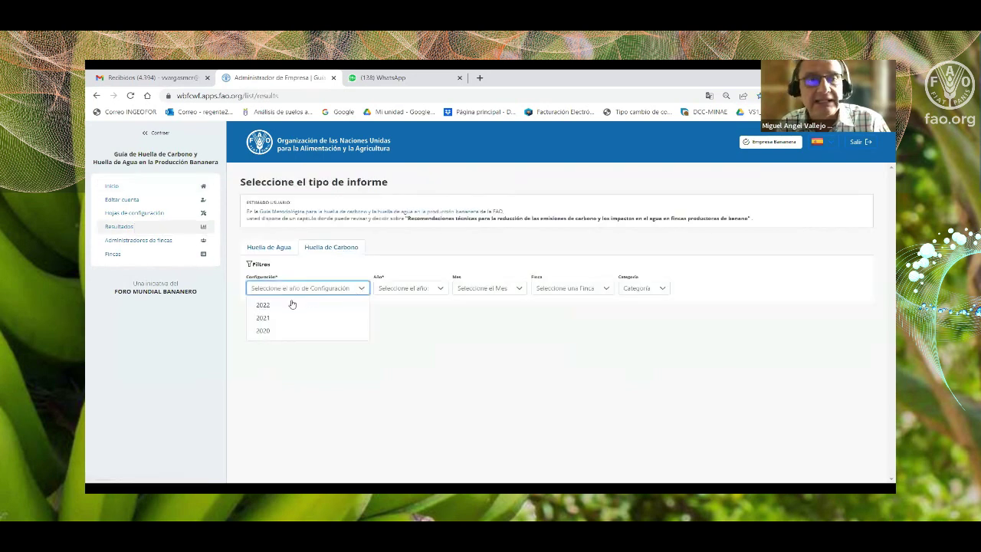
{"action": "left_click", "coordinate": [276, 318]}
{"action": "left_click", "coordinate": [335, 290]}
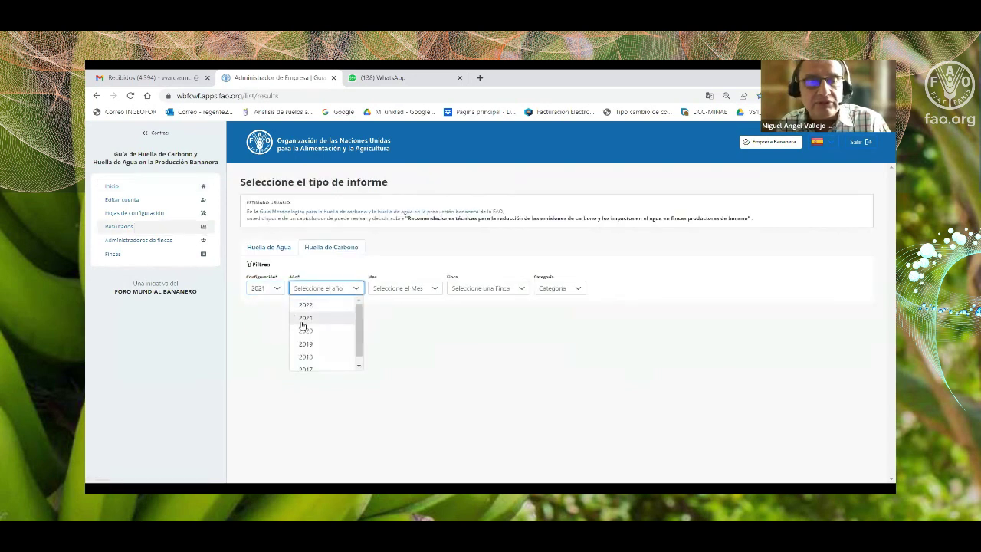
{"action": "left_click", "coordinate": [303, 318]}
{"action": "left_click", "coordinate": [380, 290]}
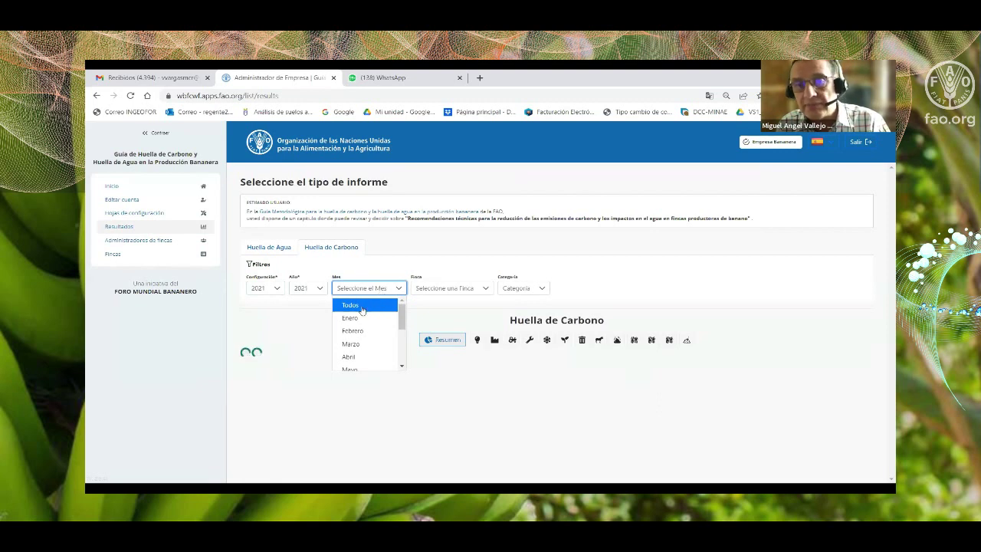
{"action": "left_click", "coordinate": [362, 306]}
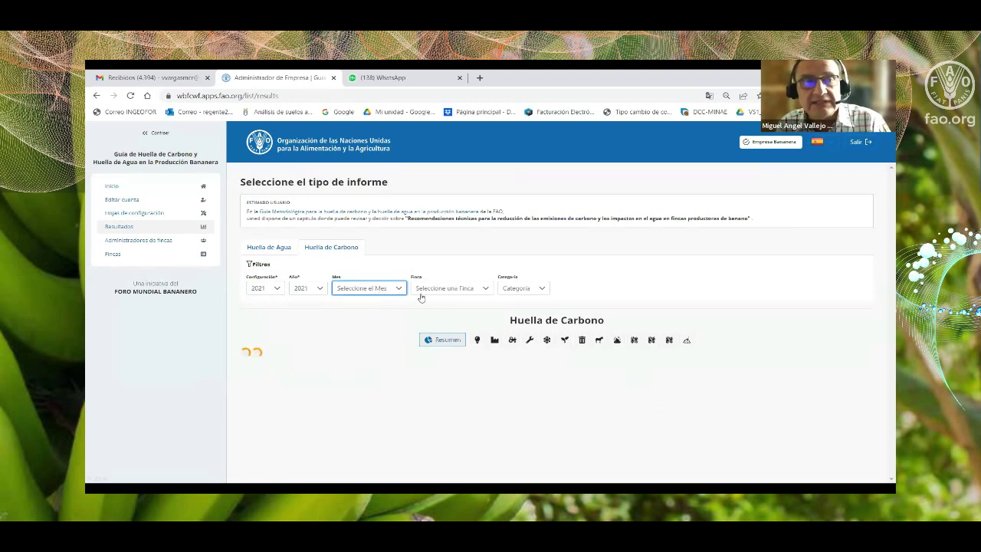
{"action": "left_click", "coordinate": [445, 289]}
{"action": "left_click", "coordinate": [448, 318]}
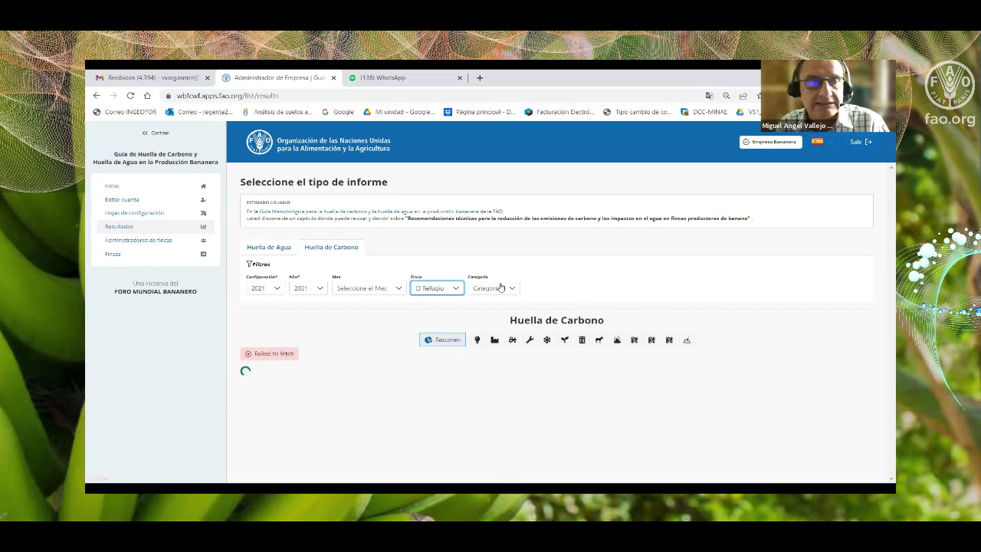
{"action": "left_click", "coordinate": [499, 287]}
{"action": "left_click", "coordinate": [501, 305]}
{"action": "left_click", "coordinate": [563, 284]}
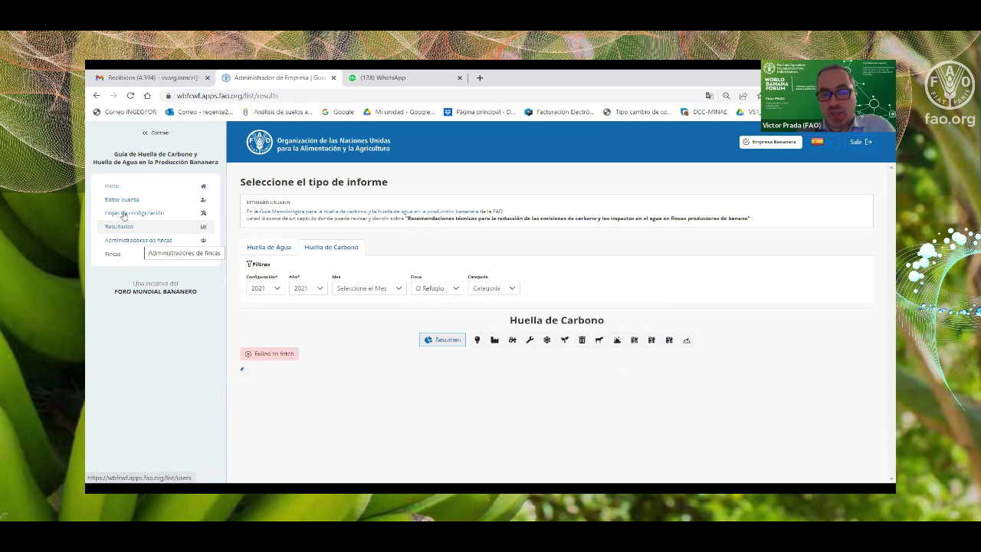
{"action": "left_click", "coordinate": [123, 214]}
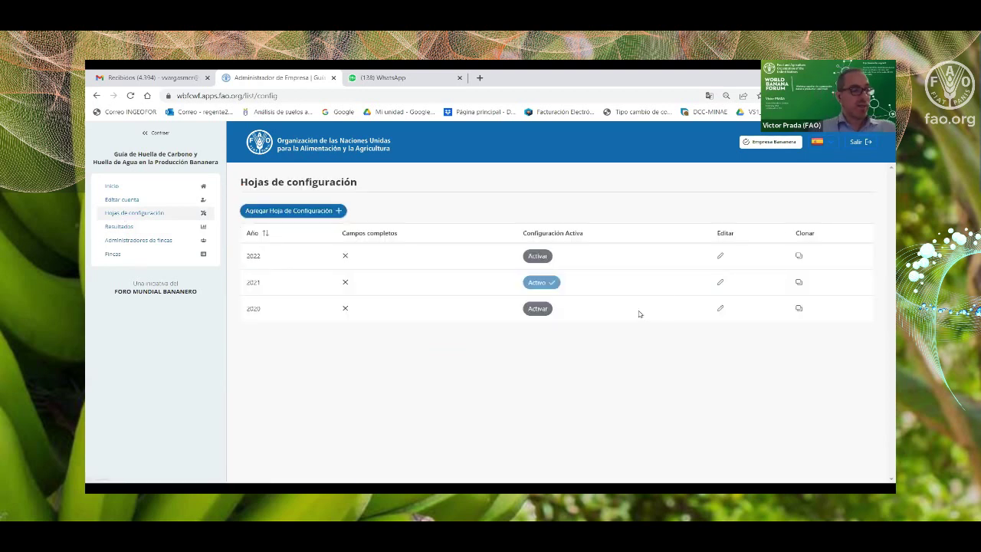
Review the 2021 configuration's calculation factors, then return to the Carbon Footprint results report.
{"action": "left_click", "coordinate": [720, 284]}
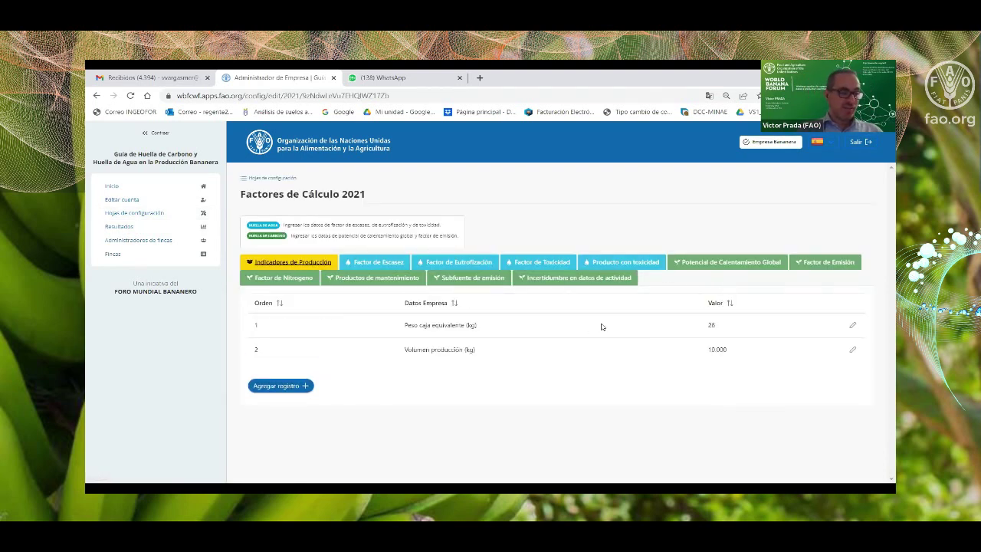
{"action": "left_click", "coordinate": [122, 226]}
{"action": "left_click", "coordinate": [310, 251]}
Filter the Carbon Footprint report to configuration 2021, year 2021, farm El Refugio, then sign out.
{"action": "left_click", "coordinate": [359, 289]}
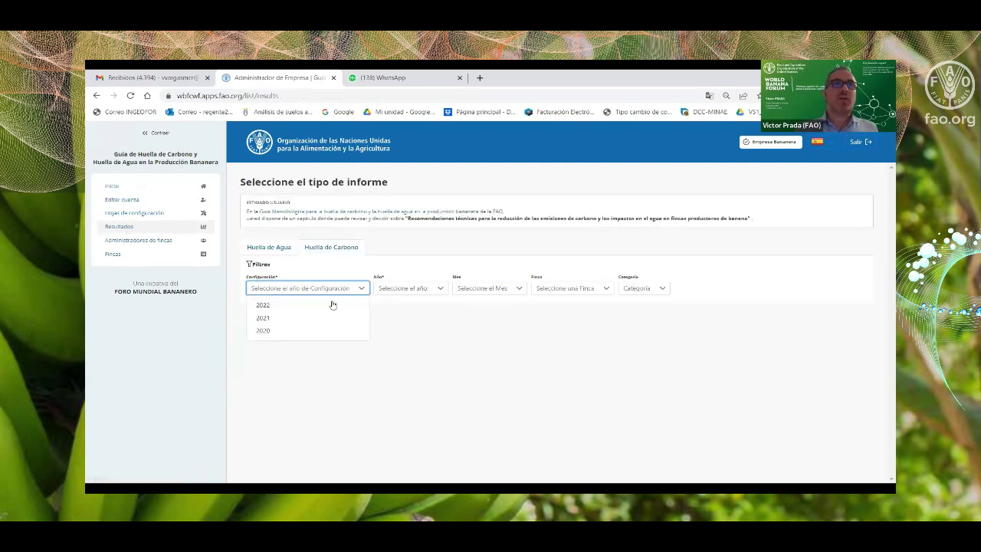
{"action": "left_click", "coordinate": [265, 318]}
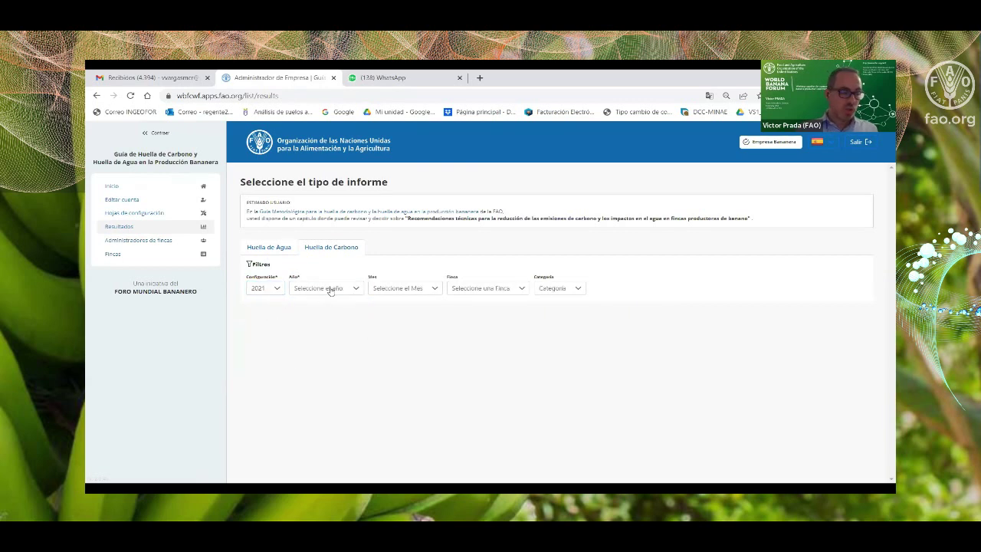
{"action": "left_click", "coordinate": [325, 287]}
{"action": "left_click", "coordinate": [299, 318]}
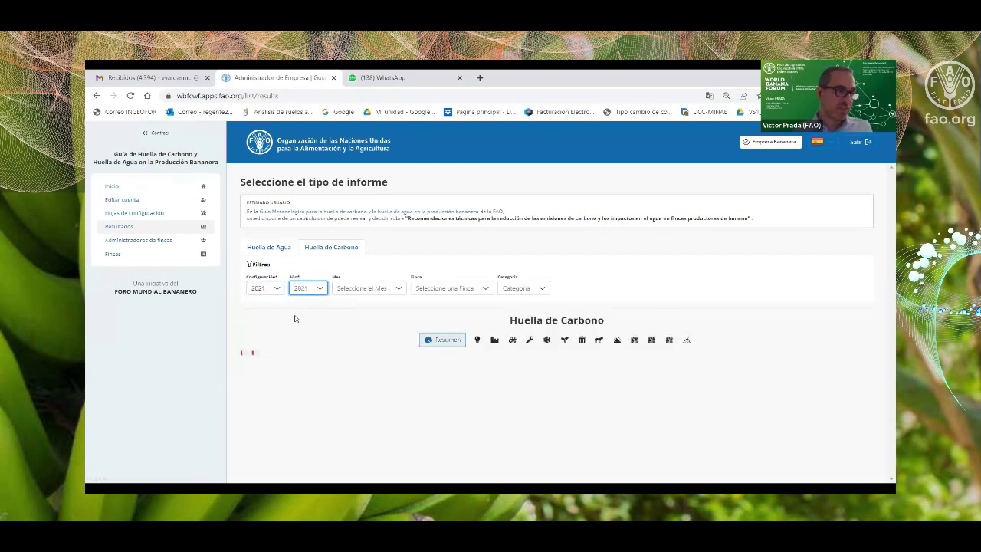
{"action": "left_click", "coordinate": [376, 289]}
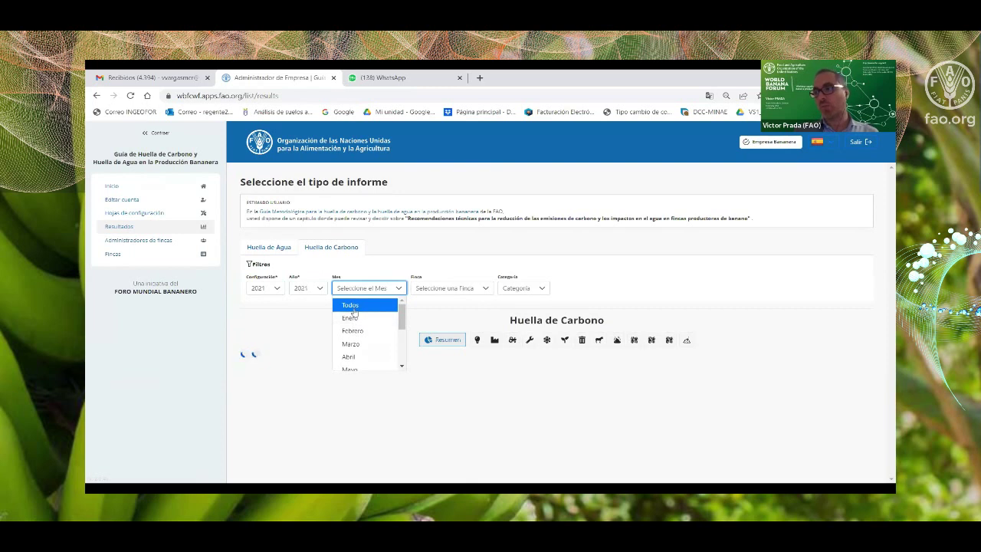
{"action": "left_click", "coordinate": [355, 307]}
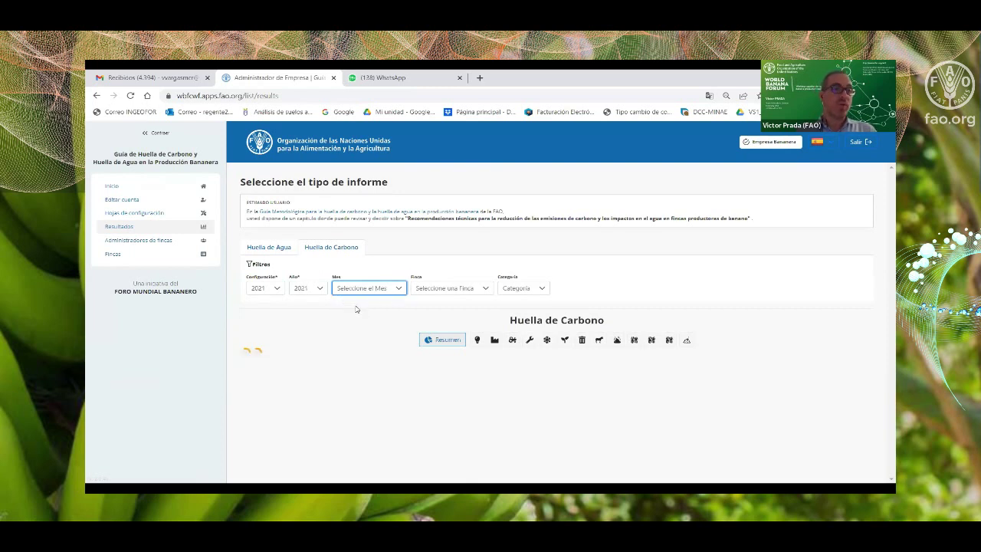
{"action": "left_click", "coordinate": [430, 290]}
{"action": "left_click", "coordinate": [431, 316]}
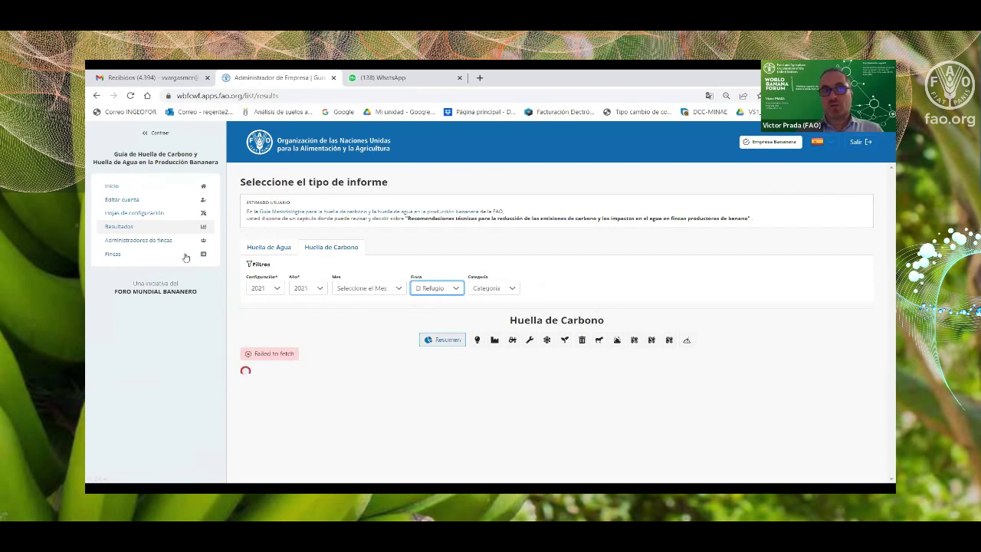
{"action": "left_click", "coordinate": [860, 142]}
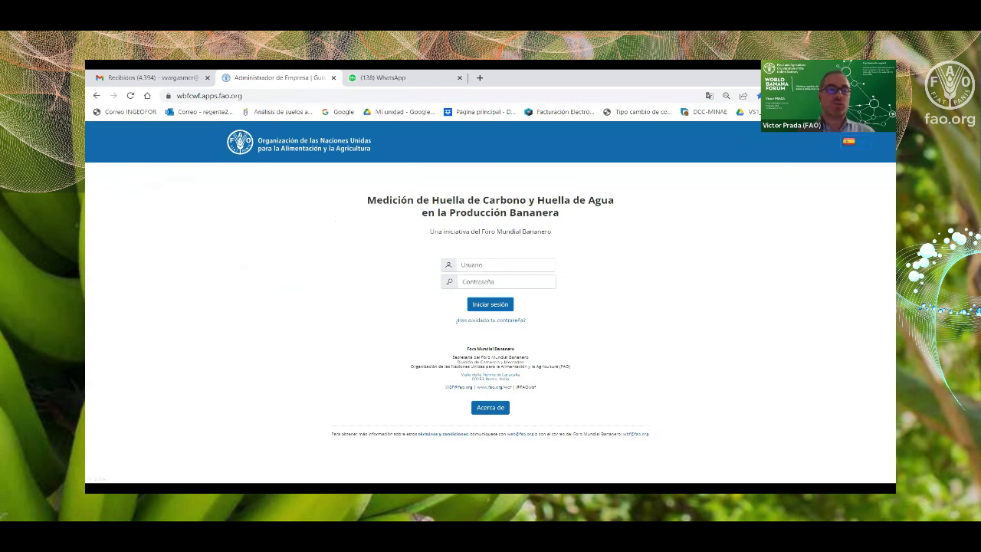
Sign in as the farm user with their account e-mail and password.
{"action": "left_click", "coordinate": [474, 265]}
{"action": "type", "text": "vinca"}
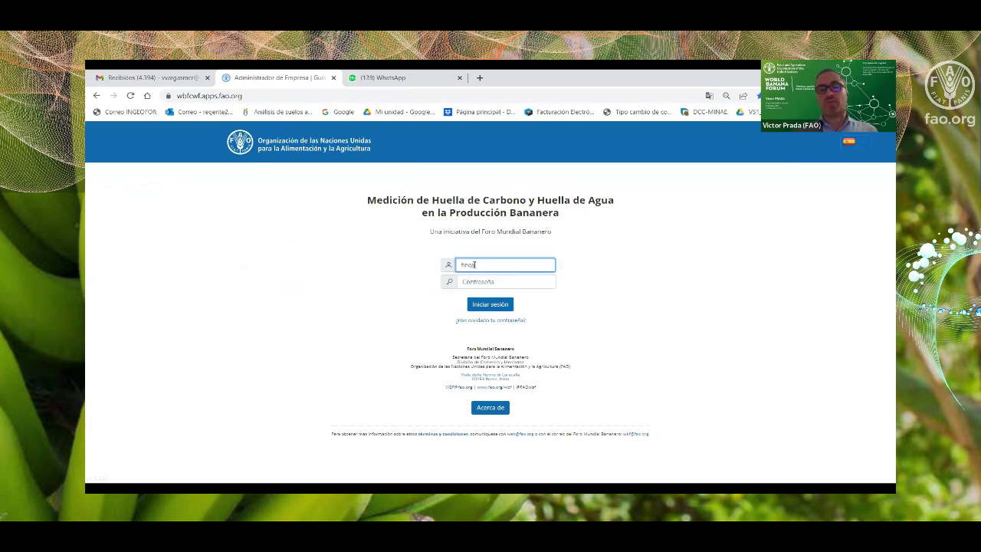
{"action": "type", "text": "@prueba"}
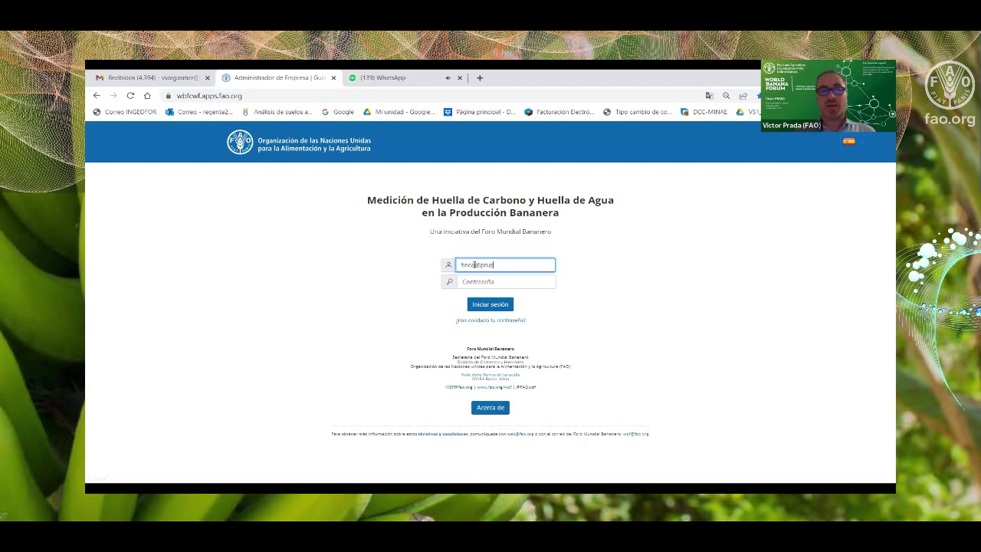
{"action": "type", "text": ".com"}
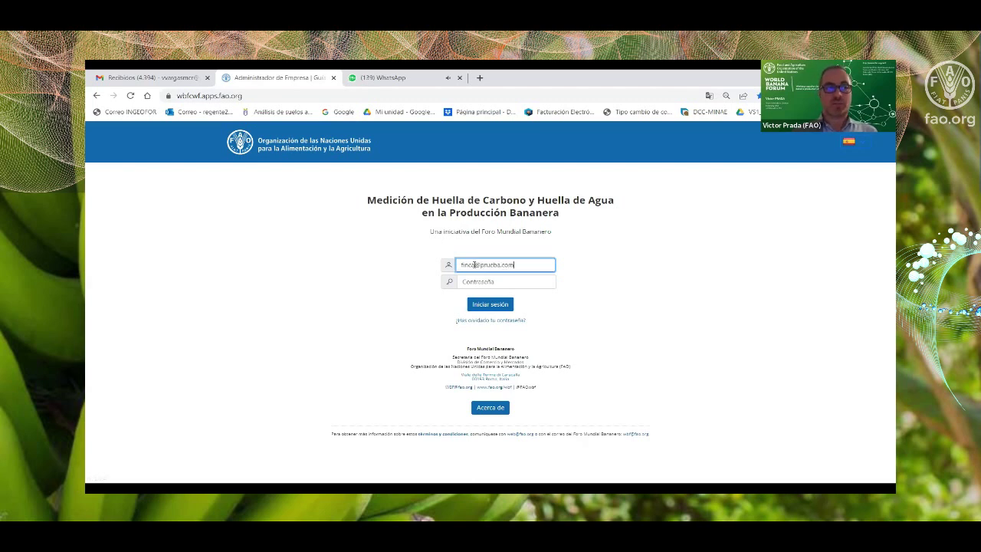
{"action": "left_click", "coordinate": [470, 281]}
{"action": "type", "text": "•••"}
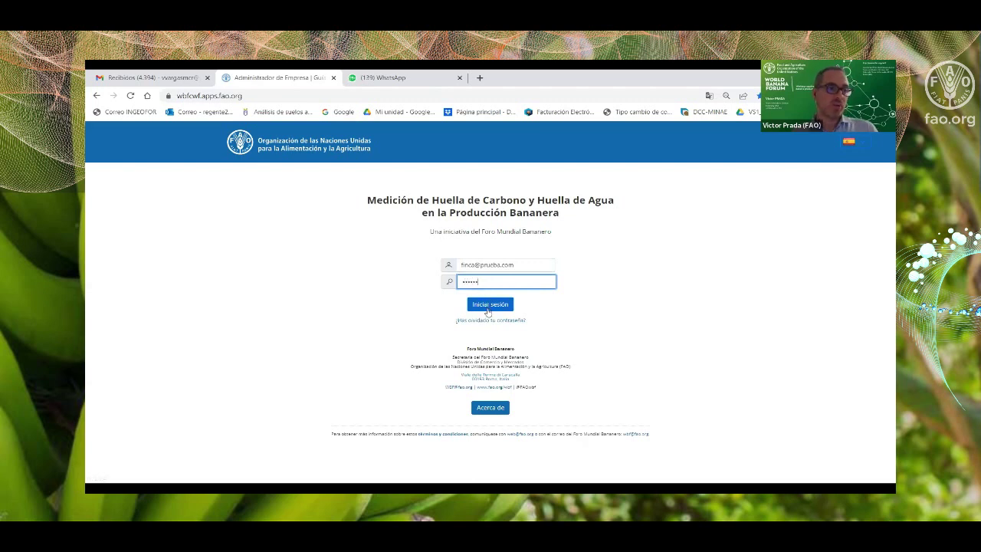
{"action": "left_click", "coordinate": [489, 305]}
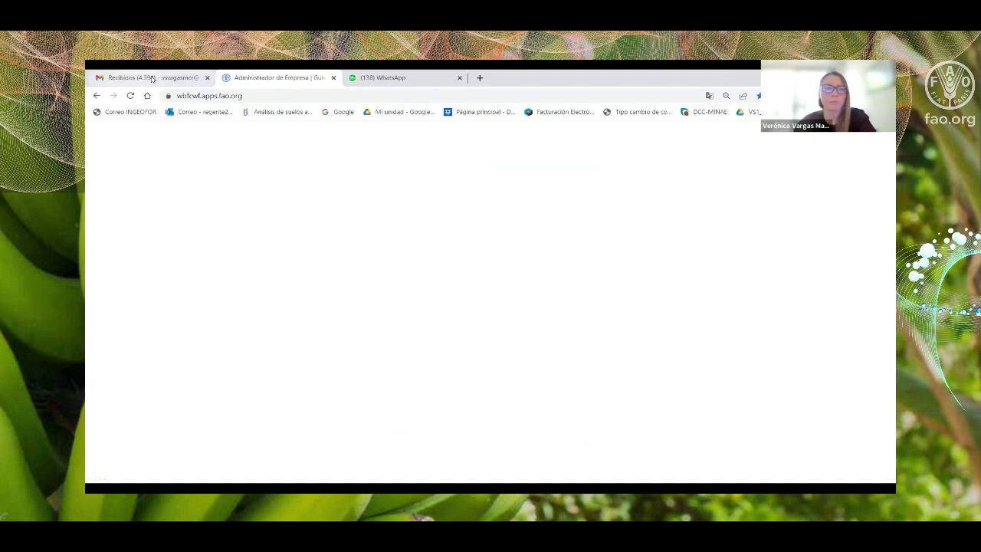
Reload the stalled page, pick El Refugio as the working farm, and view its electricity records.
{"action": "left_click", "coordinate": [131, 96]}
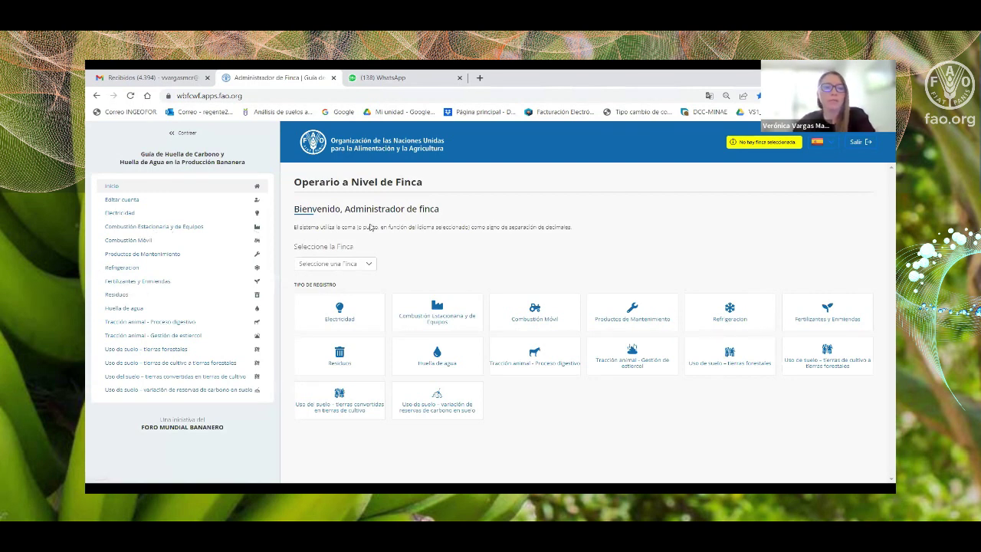
{"action": "left_click", "coordinate": [366, 264]}
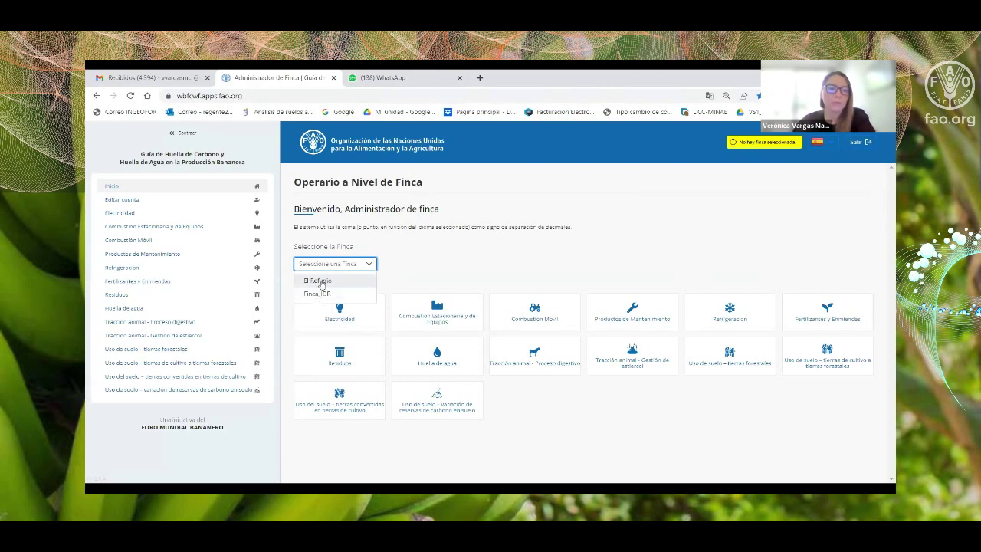
{"action": "left_click", "coordinate": [319, 281]}
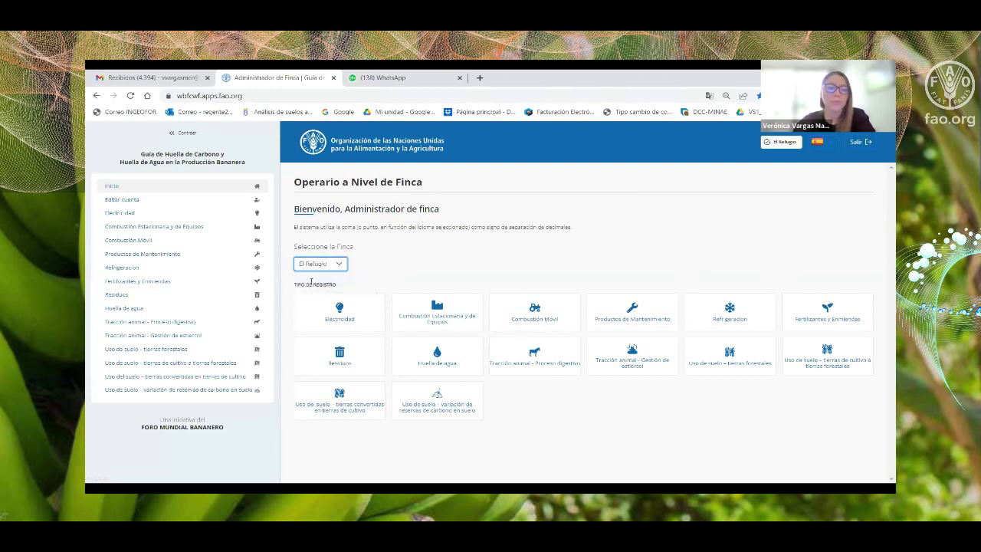
{"action": "left_click", "coordinate": [406, 257]}
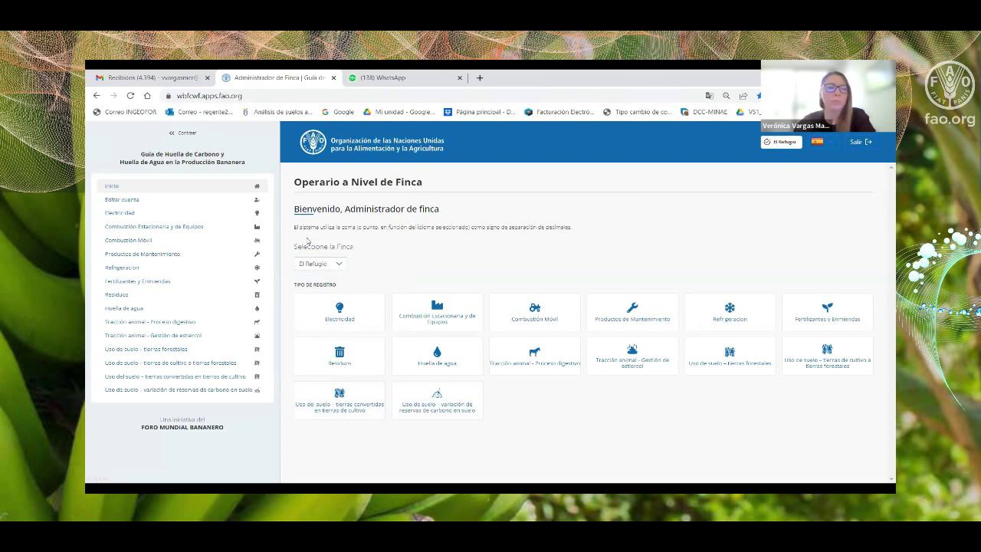
{"action": "left_click", "coordinate": [121, 213]}
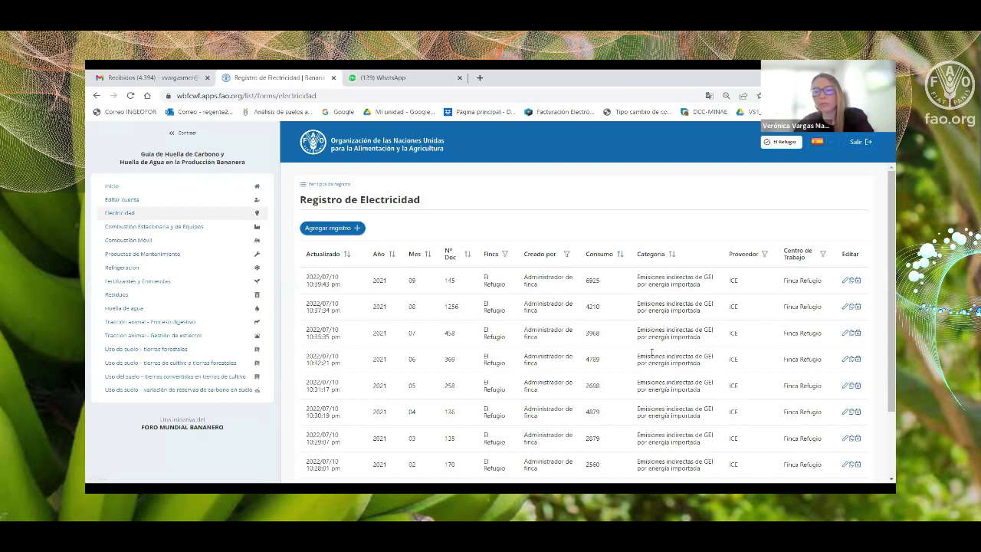
Start a new, blank electricity record for El Refugio.
{"action": "scroll", "coordinate": [651, 350], "scroll_direction": "down", "scroll_amount": 1}
{"action": "scroll", "coordinate": [651, 337], "scroll_direction": "up", "scroll_amount": 1}
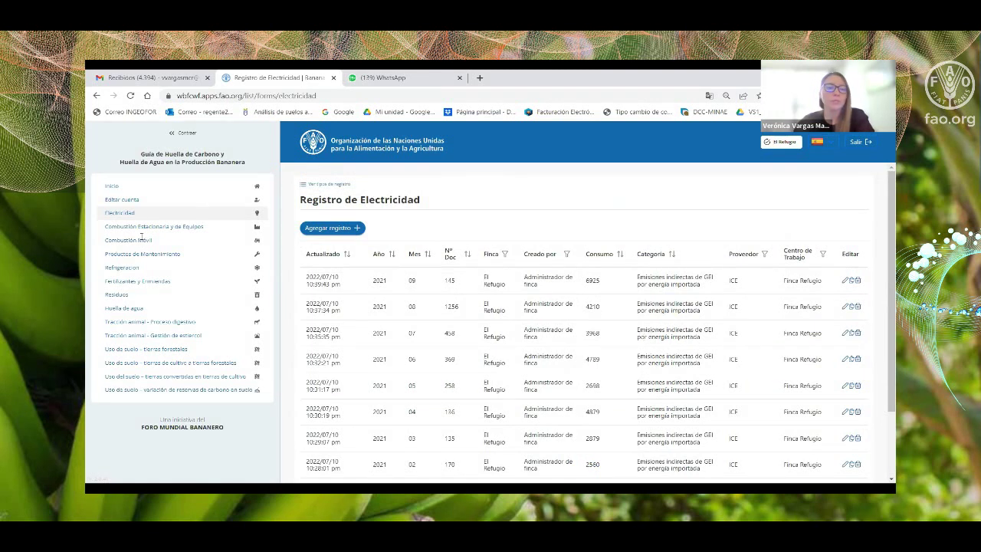
{"action": "left_click", "coordinate": [351, 228]}
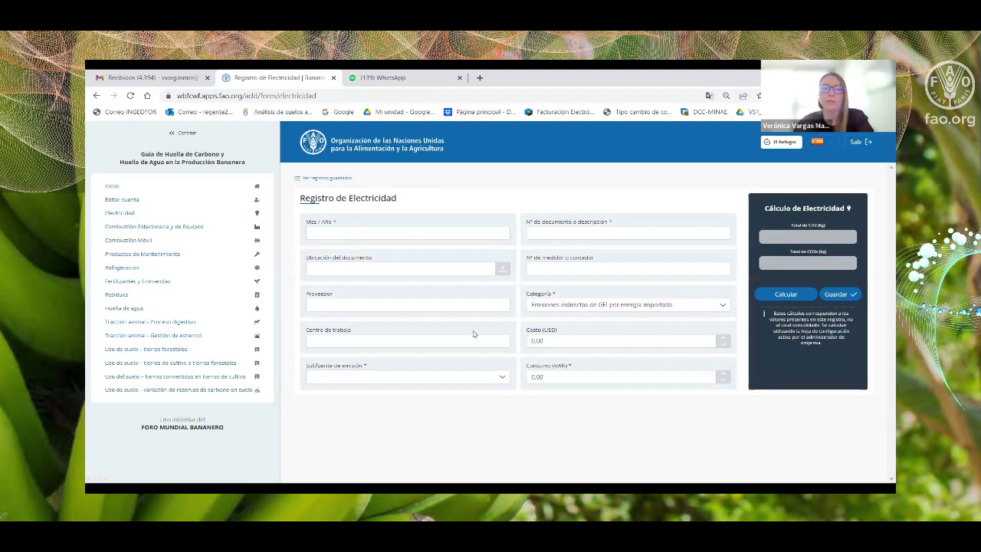
Set the billing month to January 2021, then cancel attaching a supporting document.
{"action": "mouse_move", "coordinate": [325, 222]}
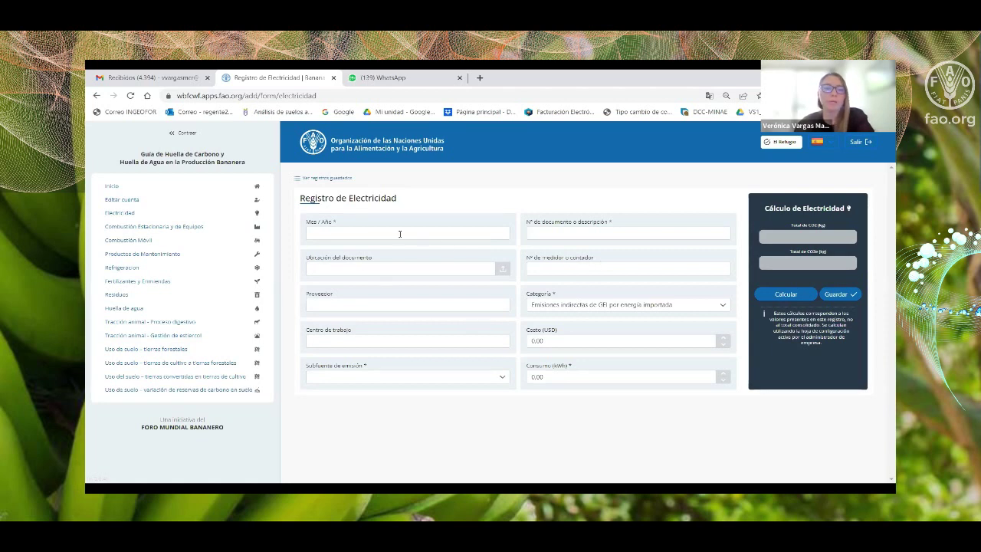
{"action": "left_click", "coordinate": [345, 235]}
{"action": "left_click", "coordinate": [315, 249]}
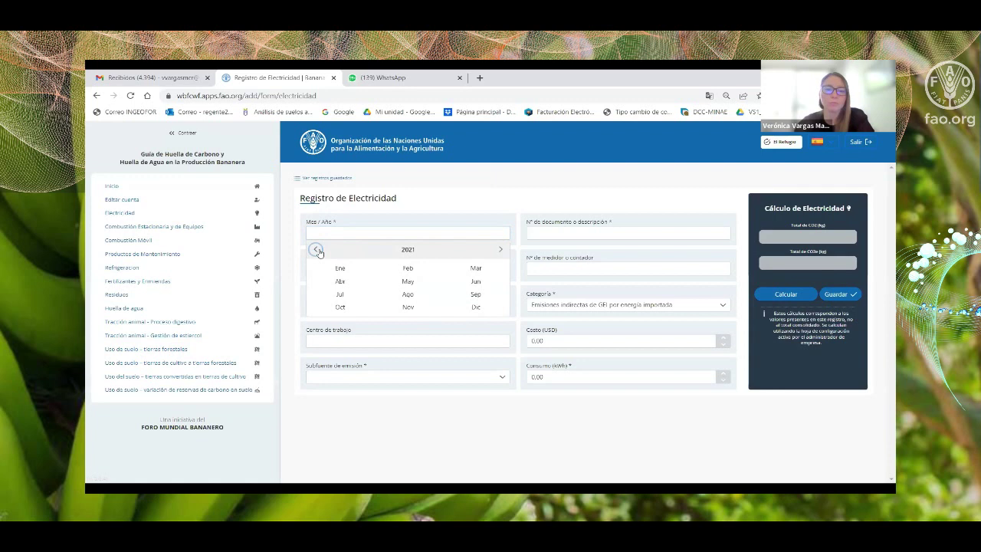
{"action": "left_click", "coordinate": [355, 269]}
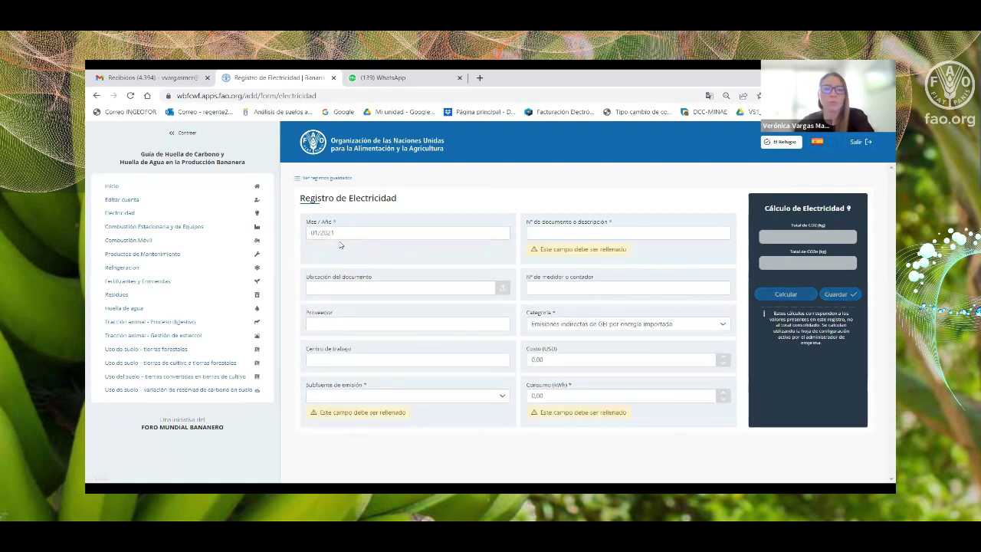
{"action": "type", "text": "01"}
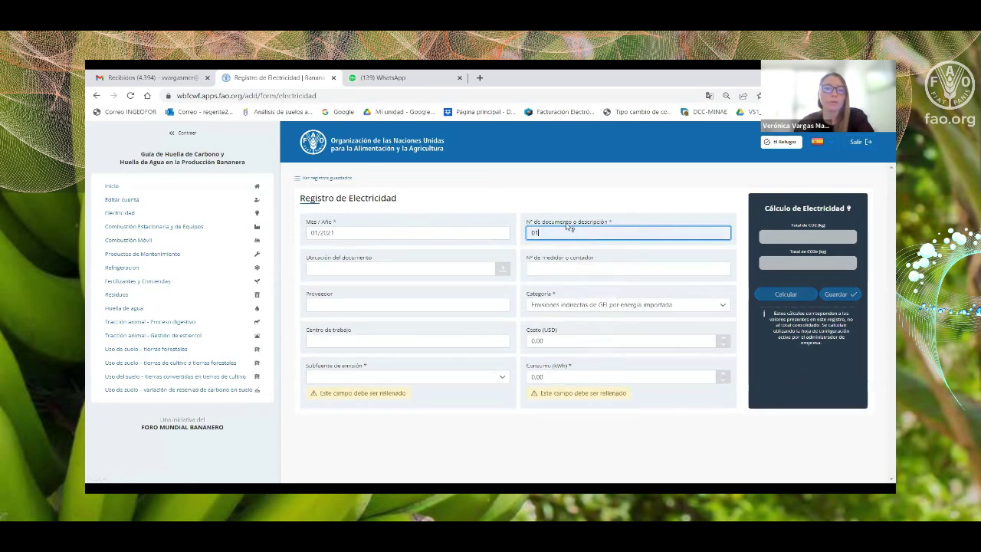
{"action": "left_click", "coordinate": [329, 268]}
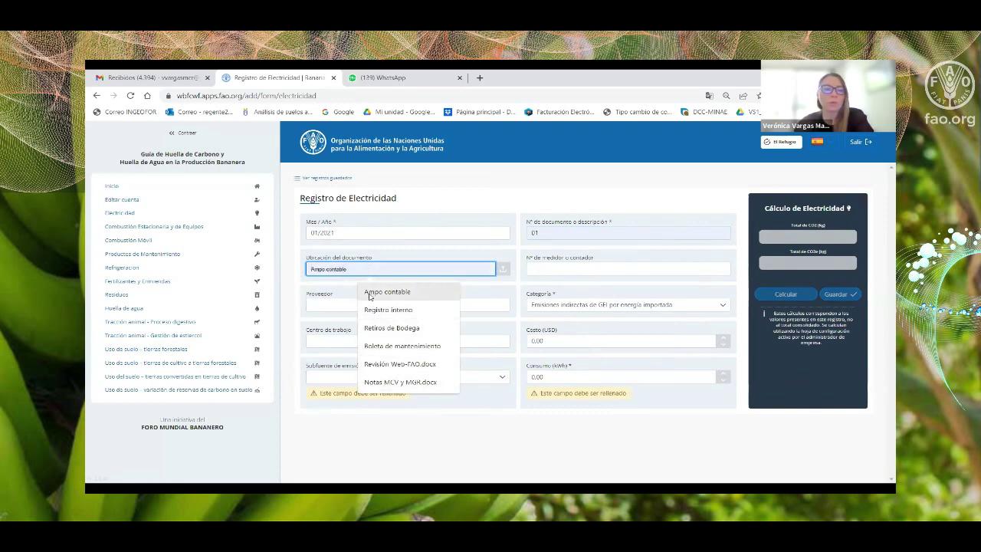
{"action": "left_click", "coordinate": [491, 265]}
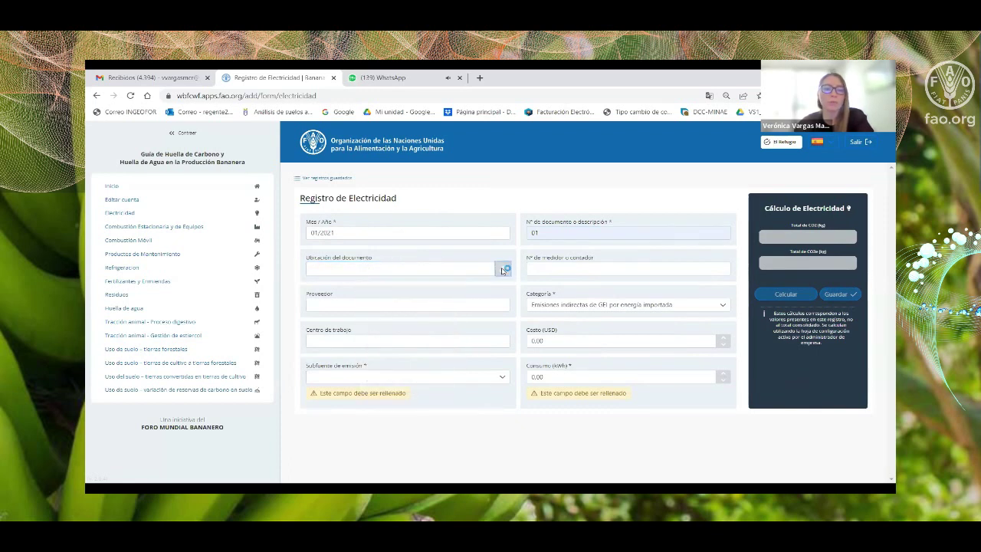
{"action": "left_click", "coordinate": [502, 271]}
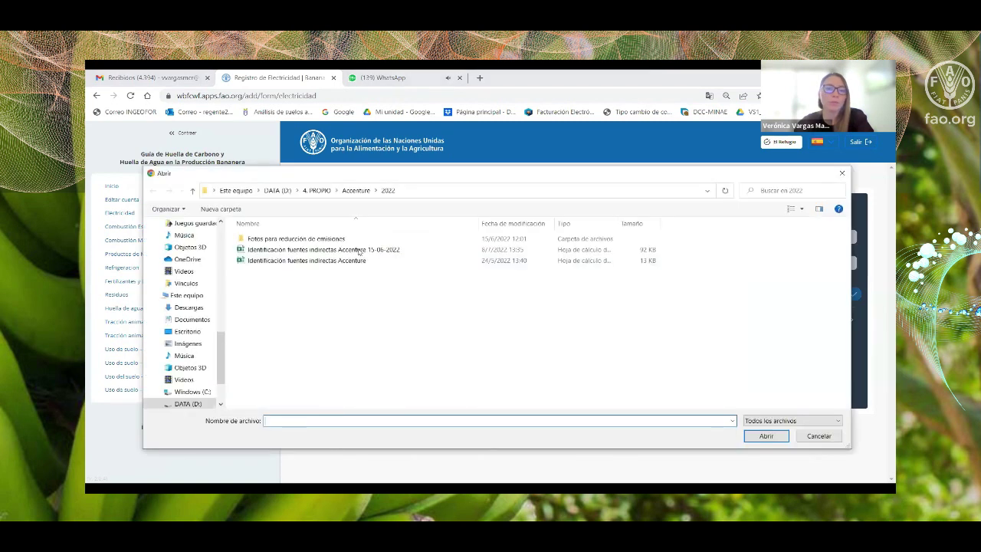
{"action": "left_click", "coordinate": [279, 191]}
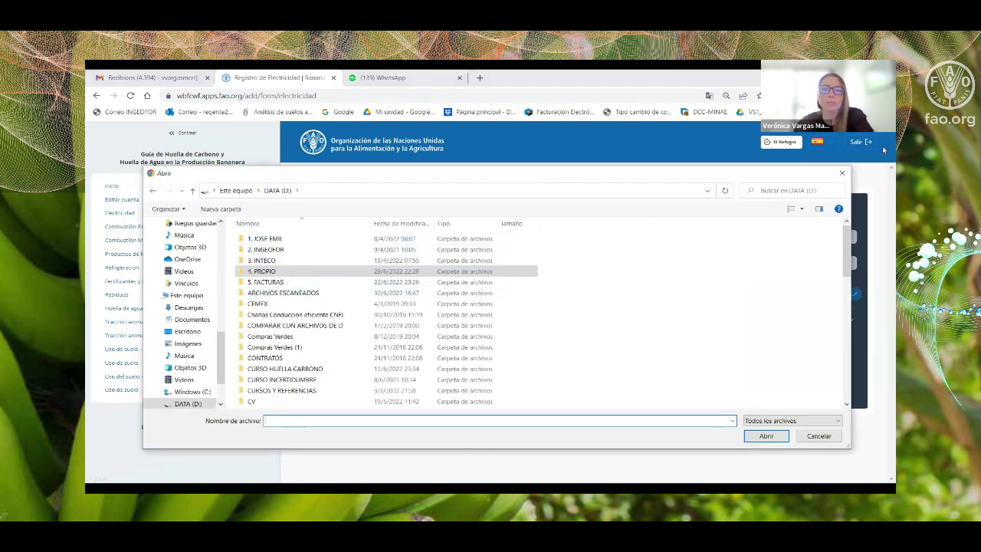
{"action": "left_click", "coordinate": [842, 175]}
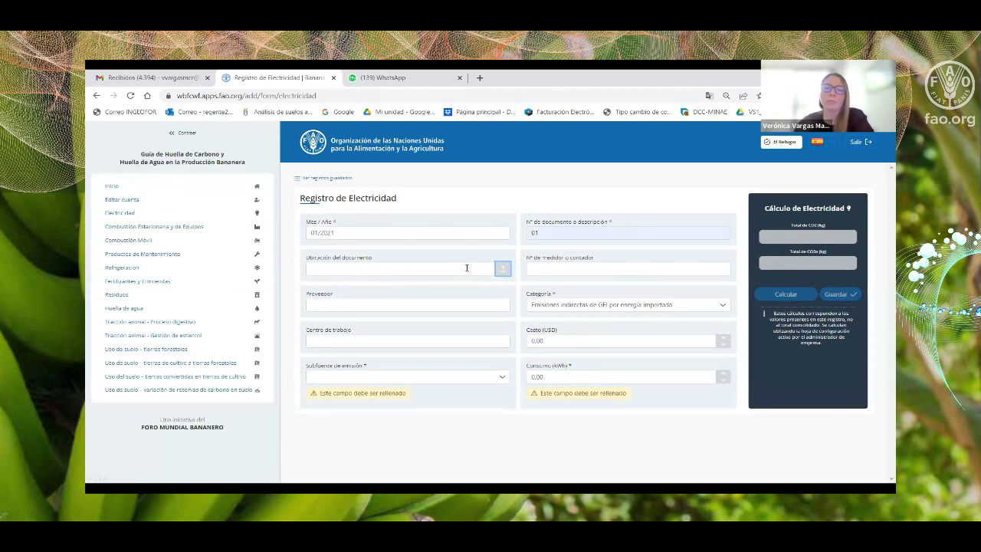
Keep the imported-energy indirect emissions category and set Subfuente to Electricidad.
{"action": "left_click", "coordinate": [540, 270]}
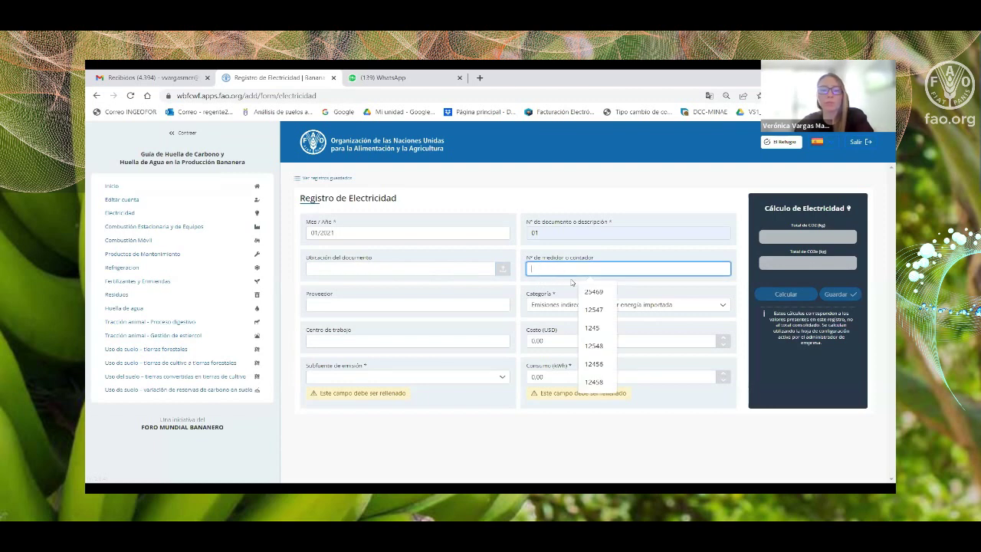
{"action": "left_click", "coordinate": [348, 306]}
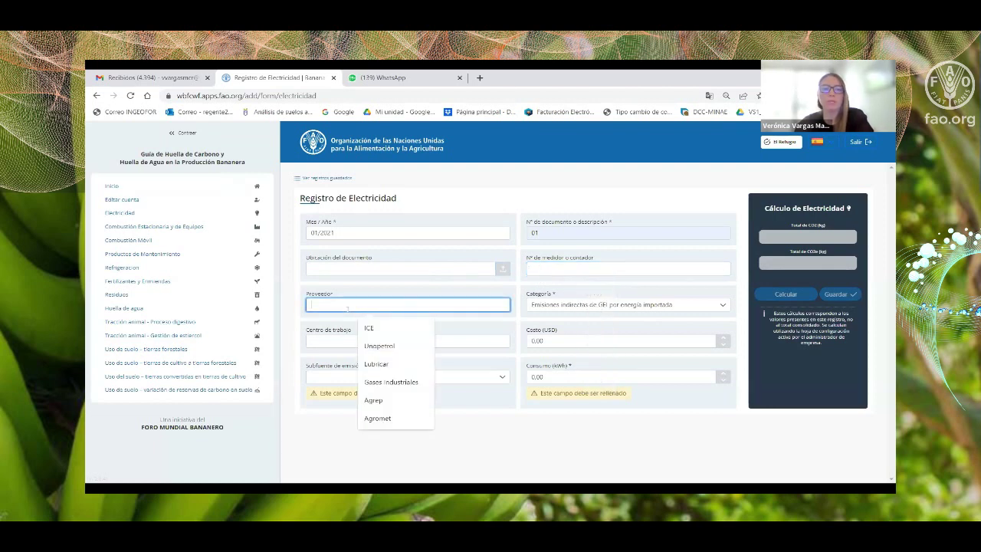
{"action": "left_click", "coordinate": [561, 305]}
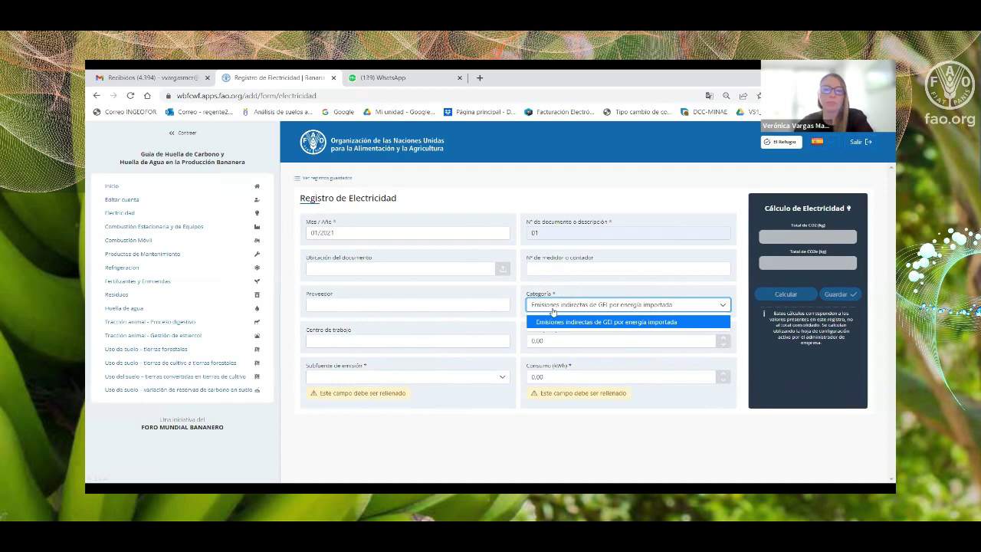
{"action": "left_click", "coordinate": [549, 309]}
{"action": "left_click", "coordinate": [352, 341]}
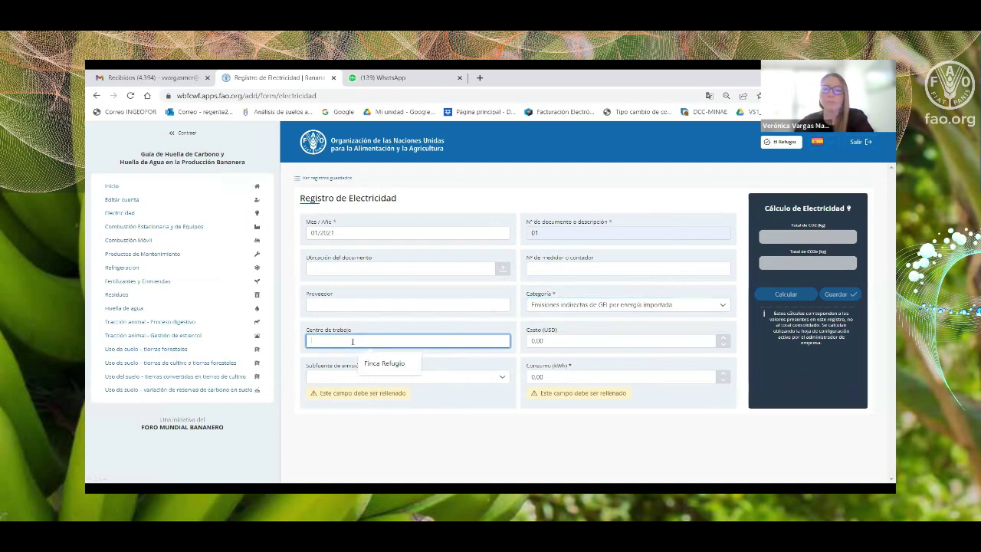
{"action": "left_click", "coordinate": [324, 376]}
{"action": "left_click", "coordinate": [357, 396]}
Enter the kWh consumption, calculate 45,77 kg CO2 and save the record.
{"action": "left_click", "coordinate": [400, 418]}
{"action": "double_click", "coordinate": [543, 377]}
{"action": "type", "text": "1200"}
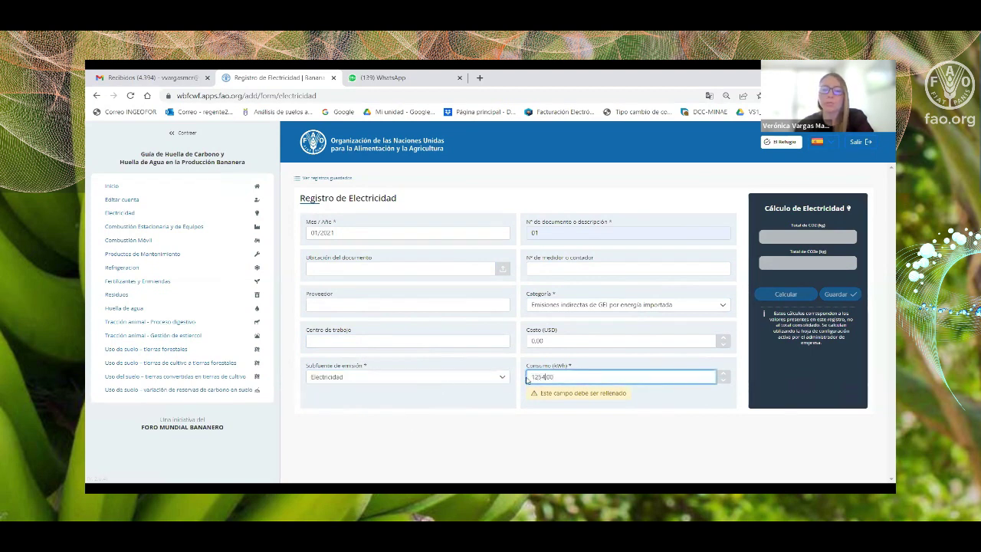
{"action": "left_click", "coordinate": [460, 438]}
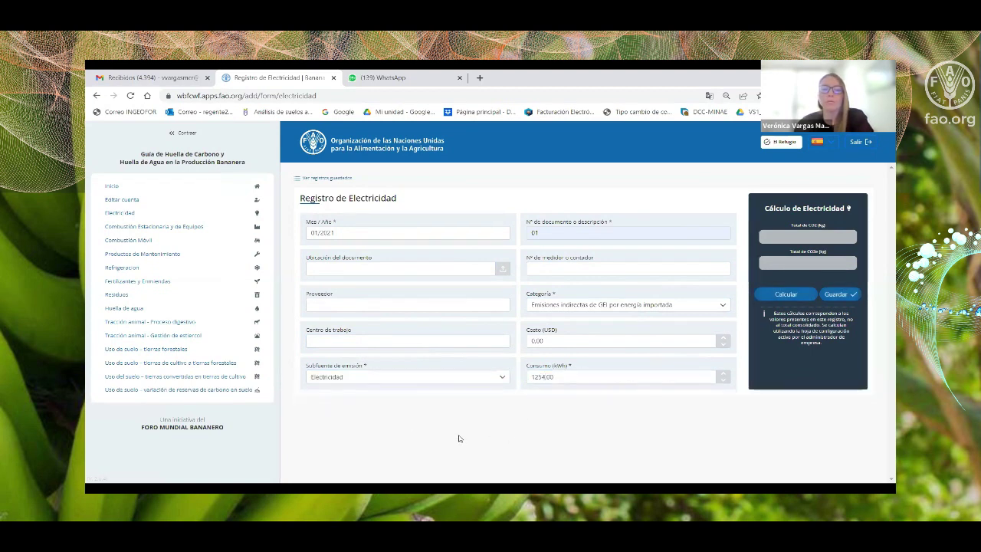
{"action": "left_click", "coordinate": [802, 298]}
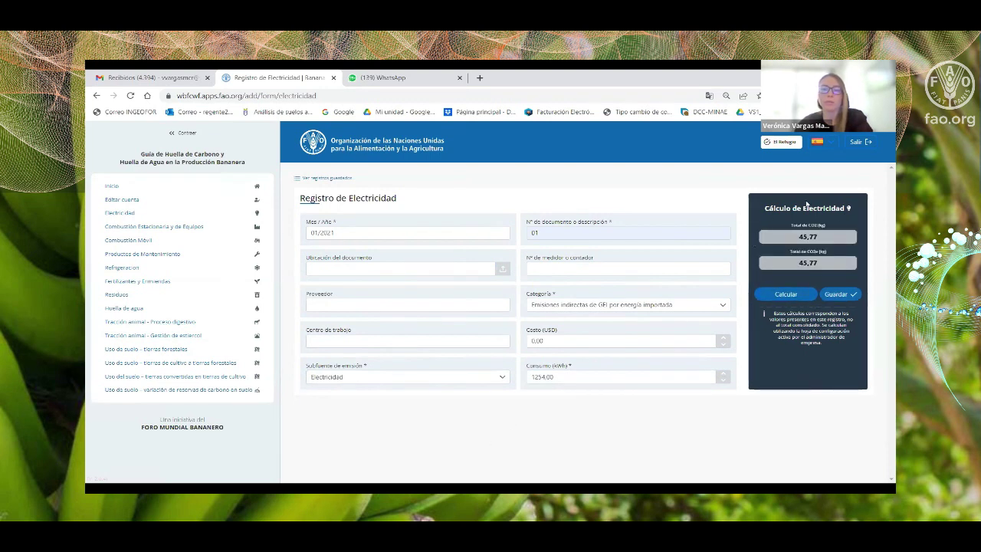
{"action": "left_click", "coordinate": [837, 295]}
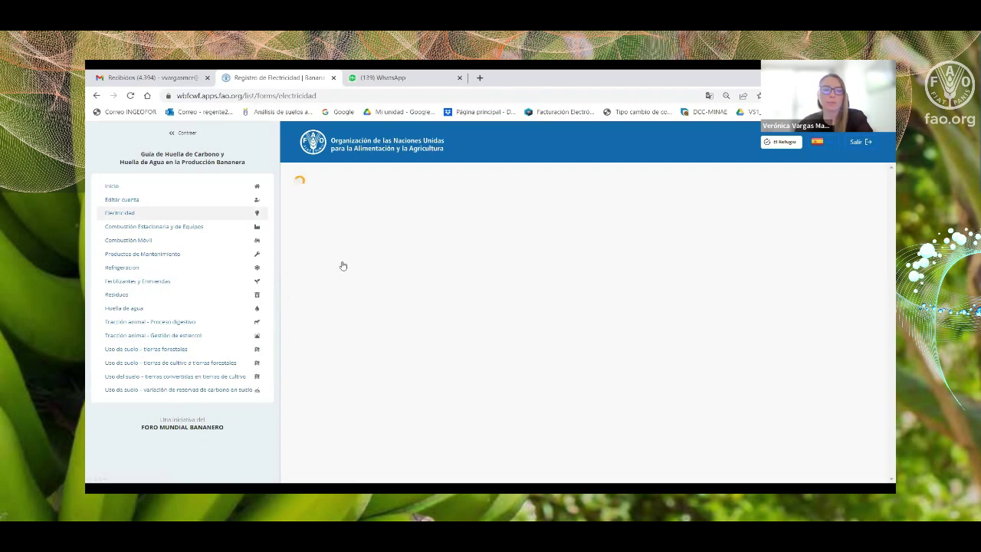
Re-save the July 2021 electricity record without changes.
{"action": "scroll", "coordinate": [757, 293], "scroll_direction": "down", "scroll_amount": 3}
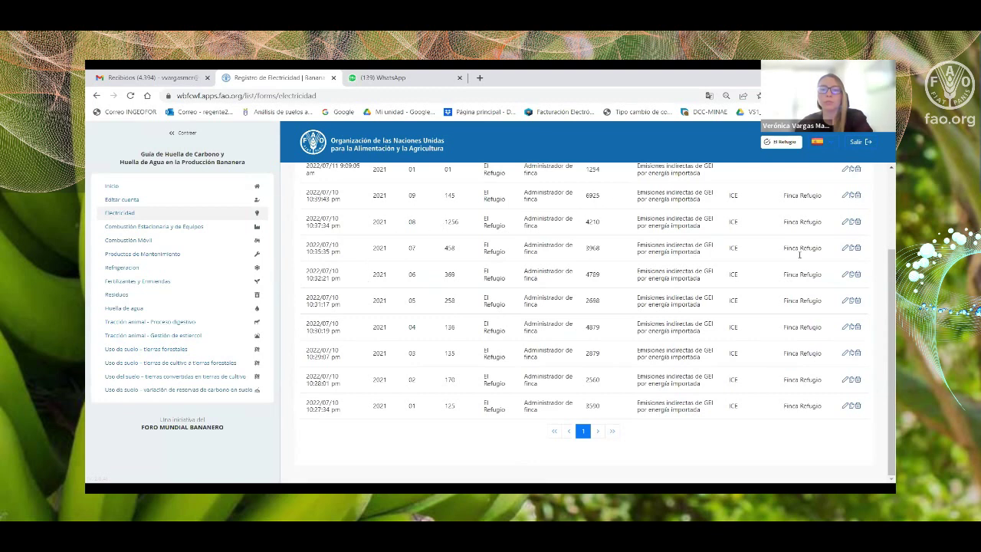
{"action": "scroll", "coordinate": [809, 280], "scroll_direction": "up", "scroll_amount": 1}
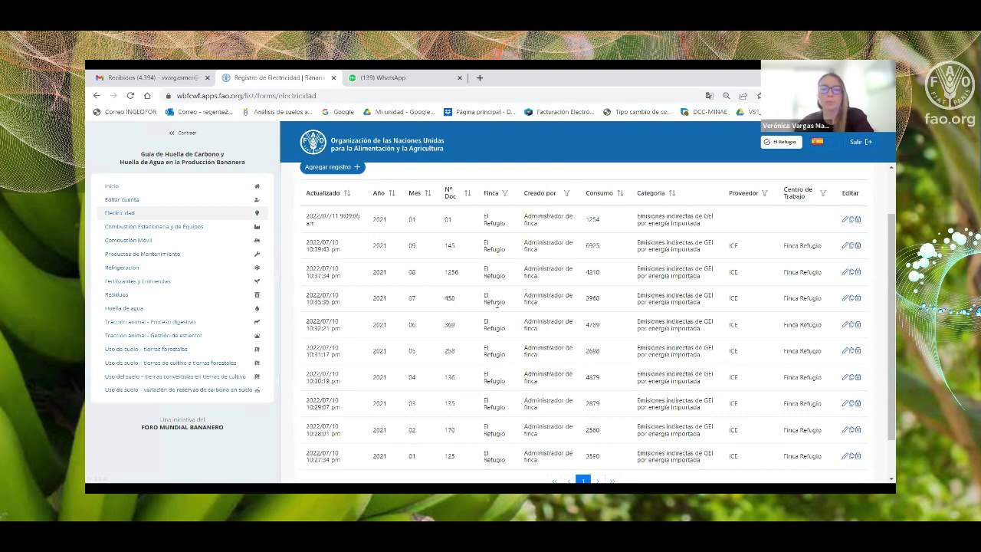
{"action": "left_click", "coordinate": [847, 300]}
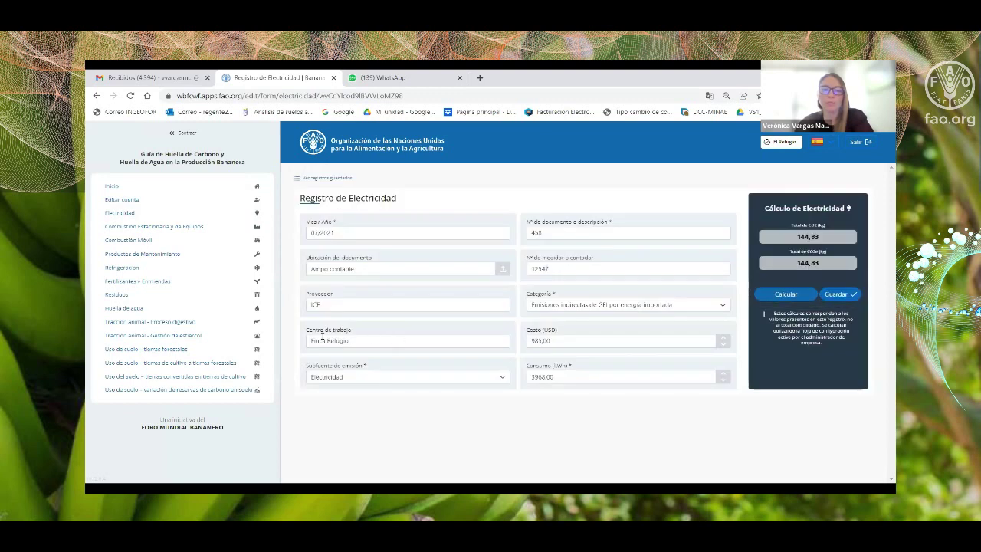
{"action": "left_click", "coordinate": [839, 295]}
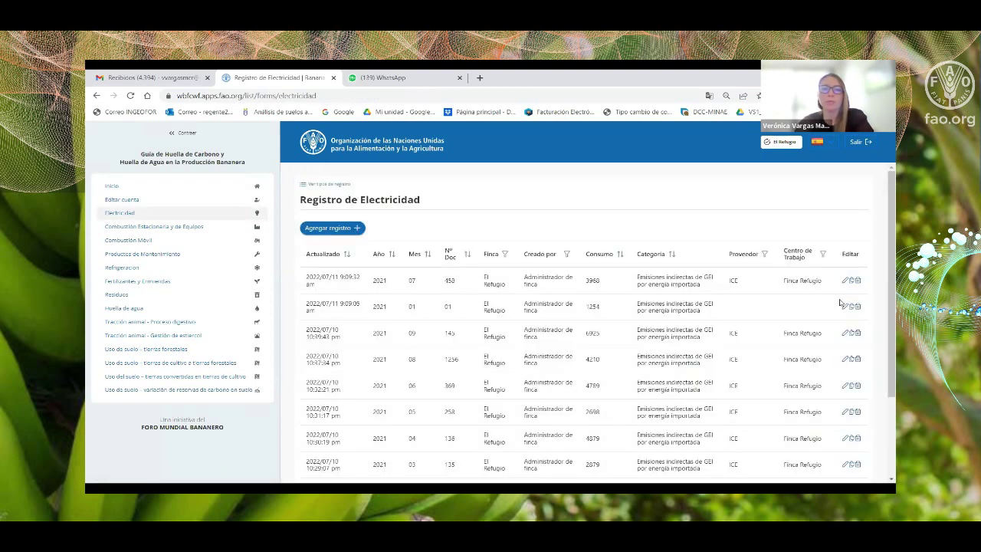
Sort the electricity records by the Actualizado column, then by Año.
{"action": "scroll", "coordinate": [840, 303], "scroll_direction": "down", "scroll_amount": 3}
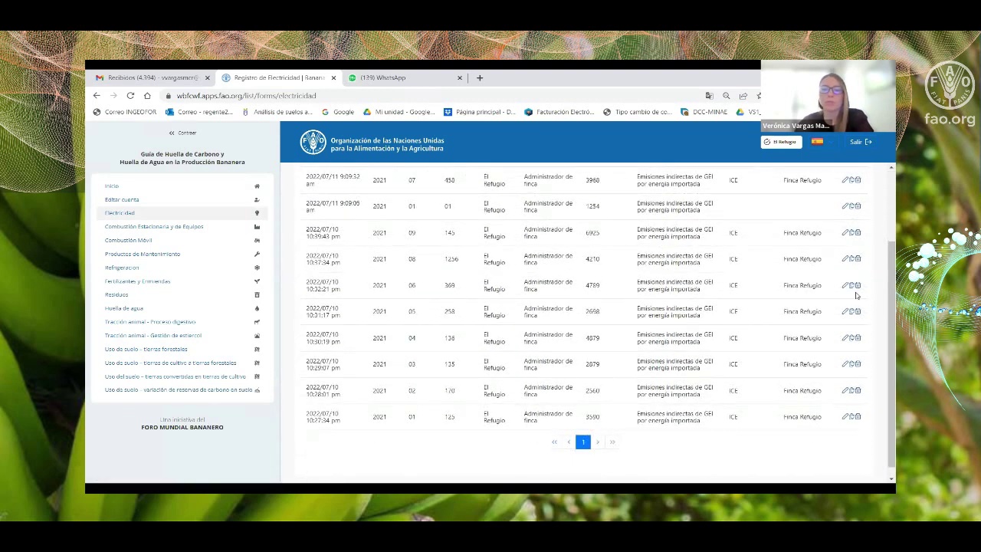
{"action": "scroll", "coordinate": [820, 301], "scroll_direction": "up", "scroll_amount": 2}
{"action": "scroll", "coordinate": [820, 301], "scroll_direction": "up", "scroll_amount": 2}
{"action": "left_click", "coordinate": [347, 256]}
{"action": "left_click", "coordinate": [389, 256]}
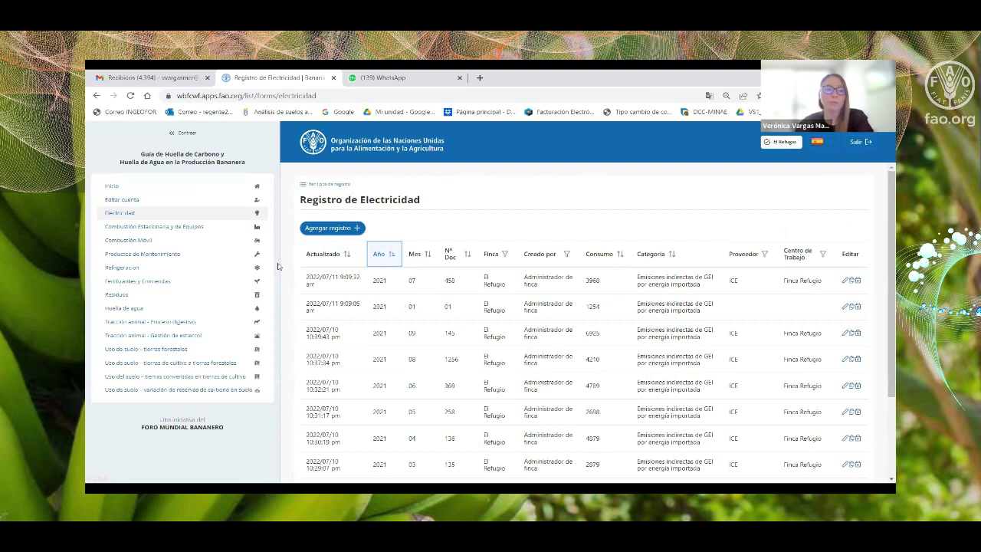
Browse the stationary combustion, mobile combustion and maintenance products sections.
{"action": "left_click", "coordinate": [129, 229]}
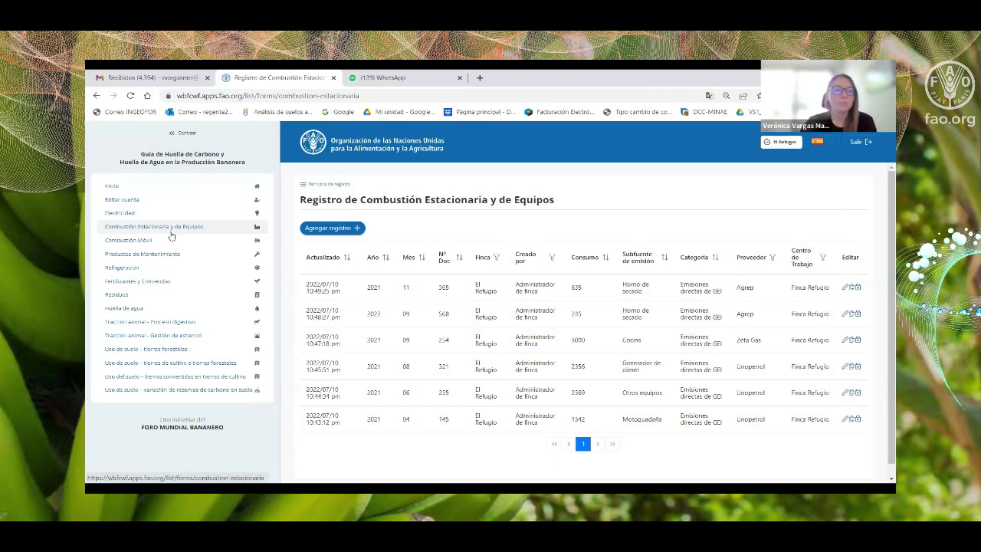
{"action": "left_click", "coordinate": [128, 242]}
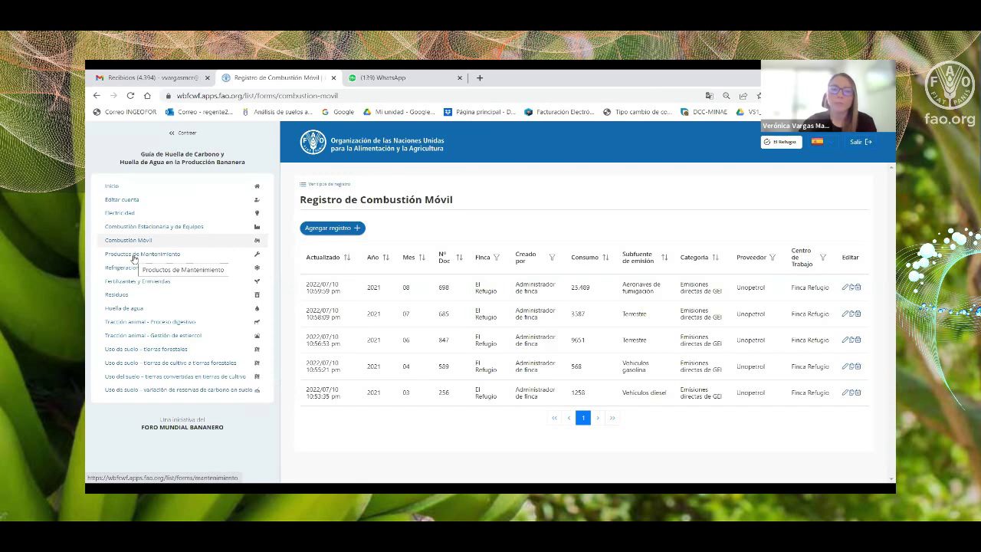
{"action": "left_click", "coordinate": [133, 256]}
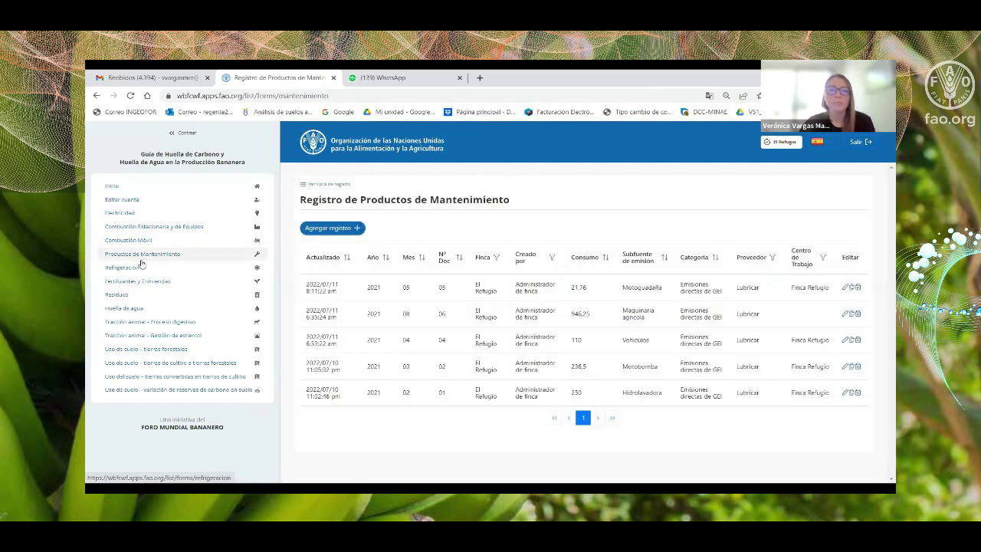
Start a maintenance products record with subsource Oxicorte, then leave it for the Refrigeración records.
{"action": "left_click", "coordinate": [331, 228]}
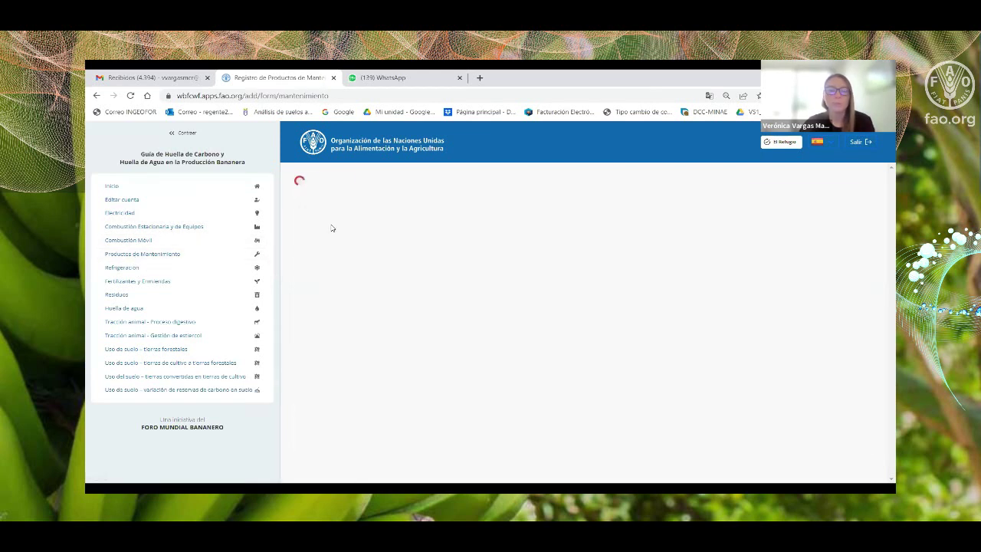
{"action": "left_click", "coordinate": [374, 345]}
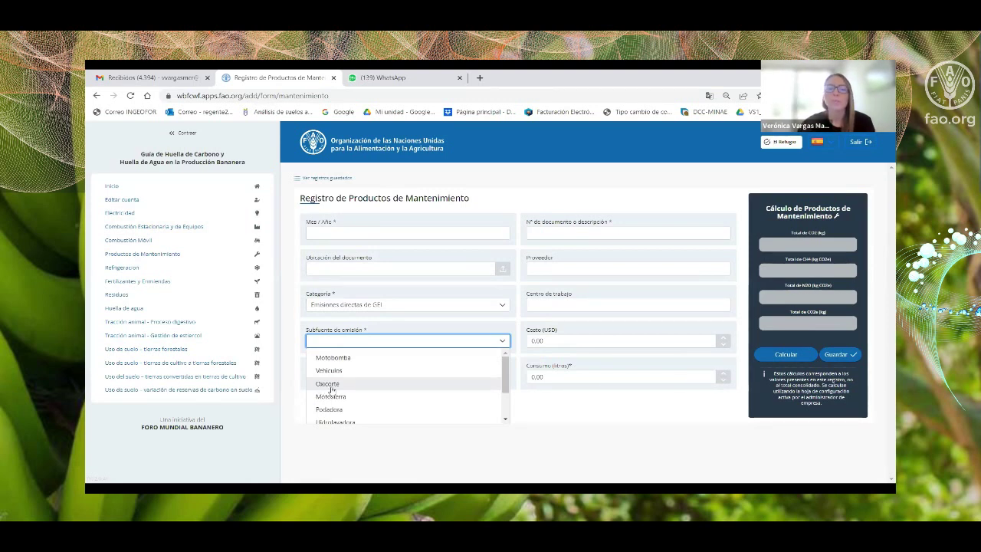
{"action": "left_click", "coordinate": [335, 387]}
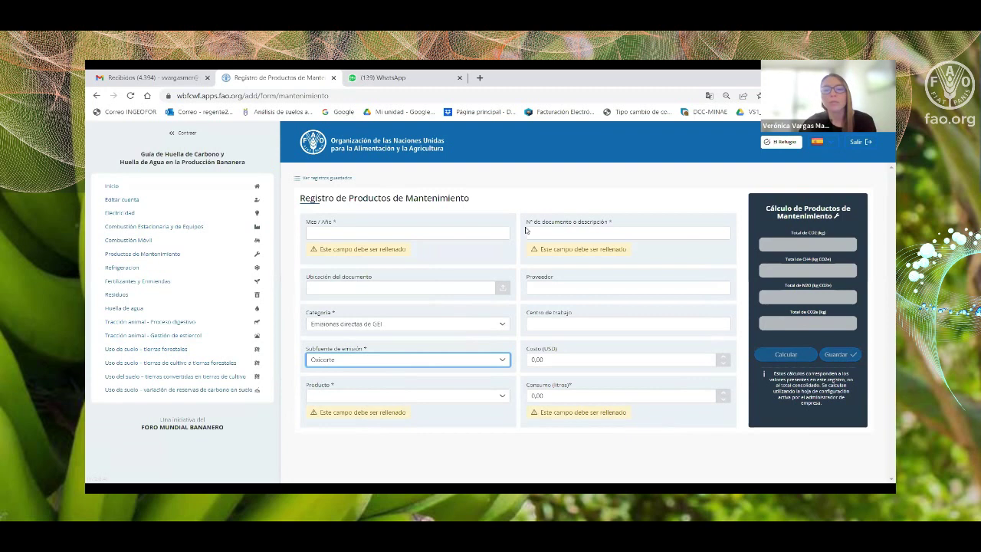
{"action": "left_click", "coordinate": [118, 268]}
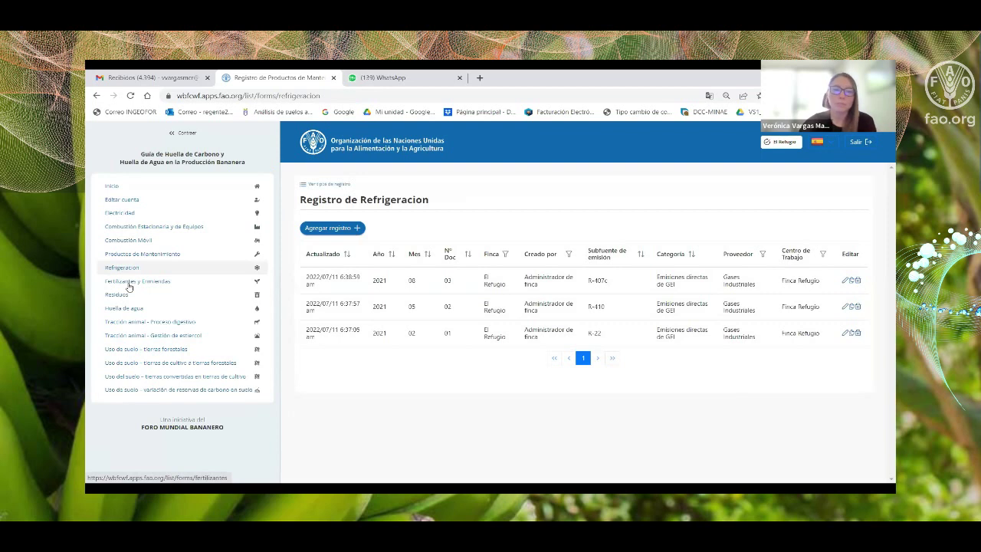
{"action": "left_click", "coordinate": [130, 285]}
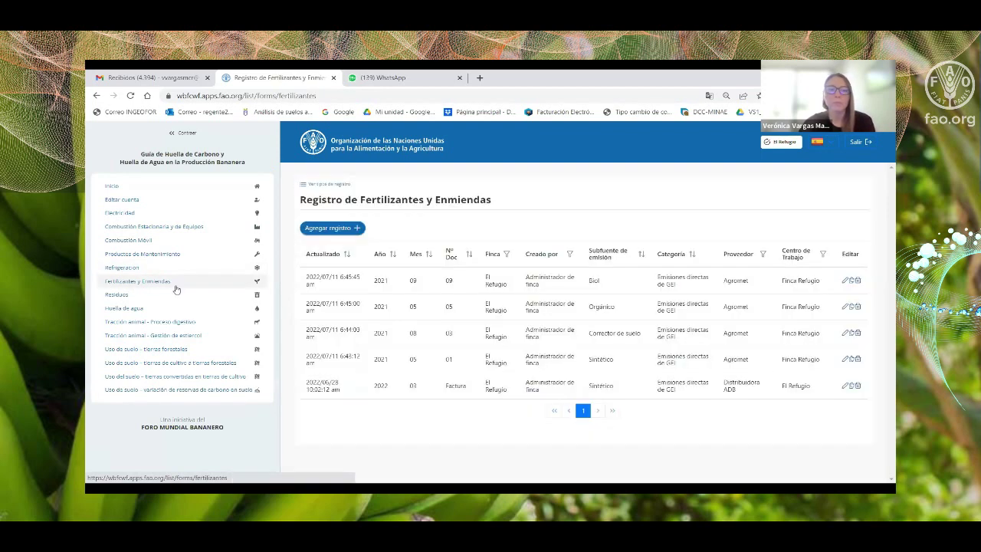
Start a new fertilizer record and view the subsource, fertilizer type and emission factor options.
{"action": "left_click", "coordinate": [328, 227]}
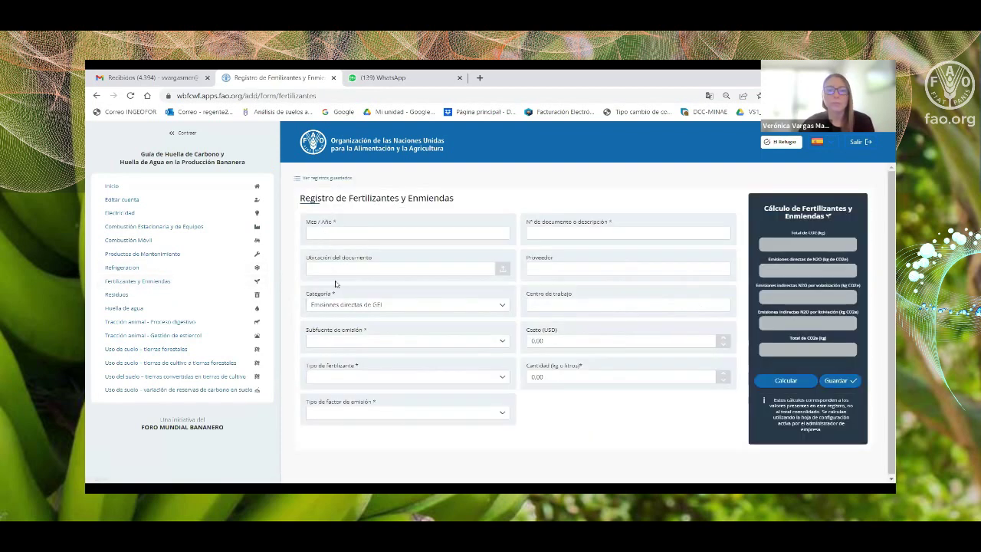
{"action": "left_click", "coordinate": [353, 341]}
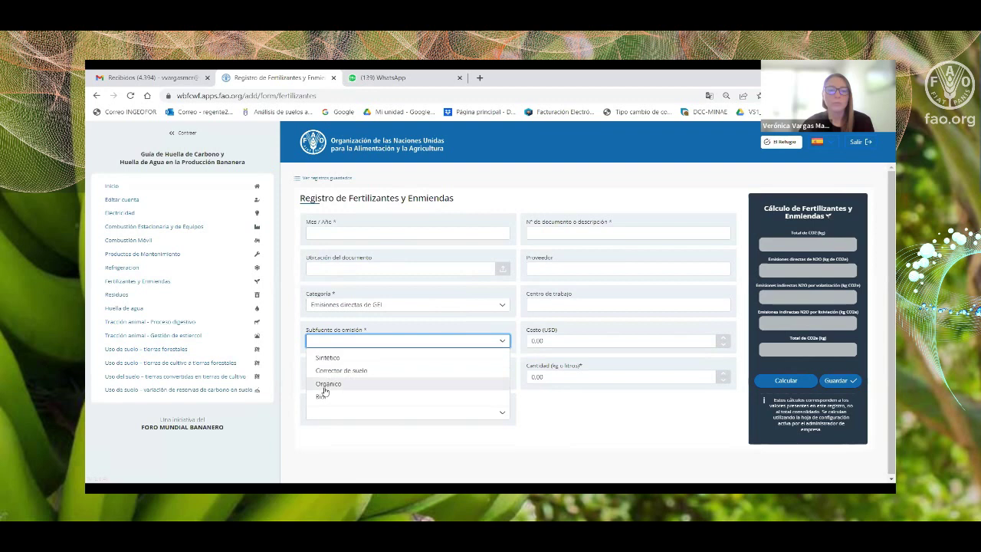
{"action": "left_click", "coordinate": [300, 335]}
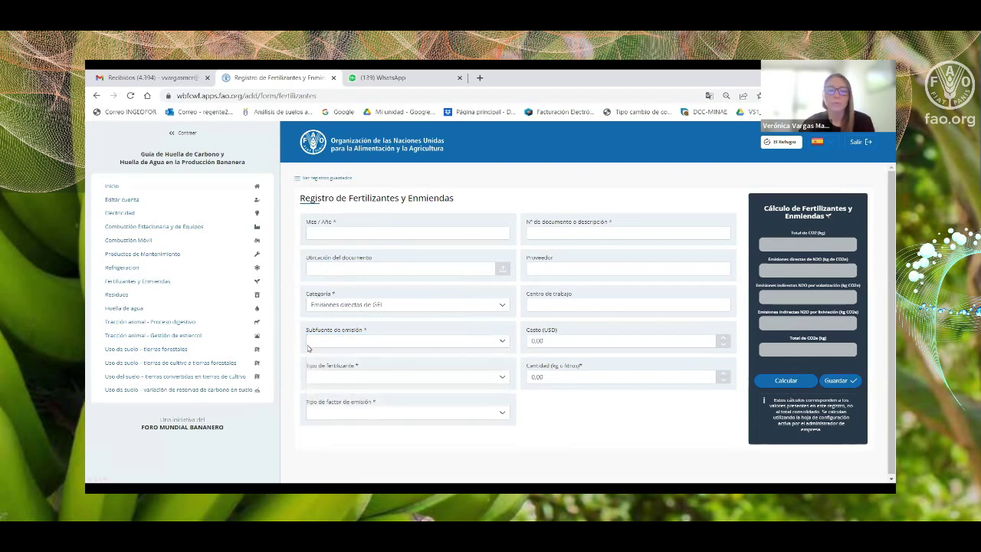
{"action": "left_click", "coordinate": [335, 378]}
{"action": "scroll", "coordinate": [391, 420], "scroll_direction": "down", "scroll_amount": 5}
{"action": "scroll", "coordinate": [360, 426], "scroll_direction": "up", "scroll_amount": 5}
{"action": "scroll", "coordinate": [342, 433], "scroll_direction": "up", "scroll_amount": 1}
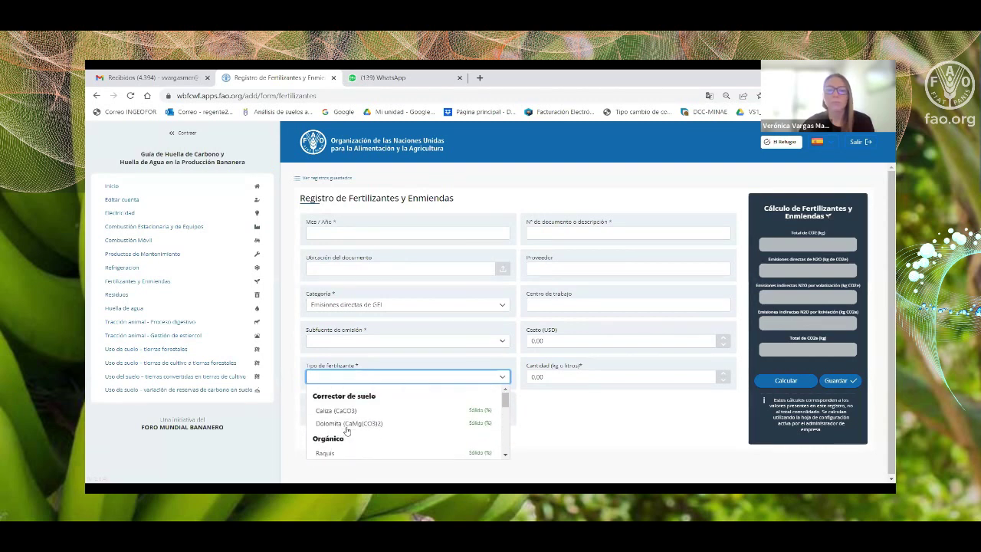
{"action": "left_click", "coordinate": [300, 358]}
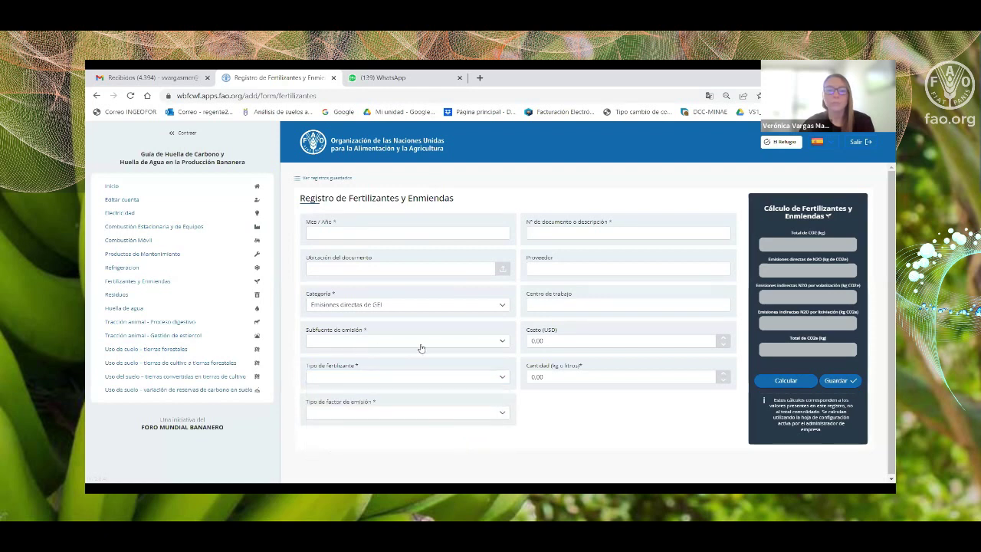
{"action": "left_click", "coordinate": [495, 417]}
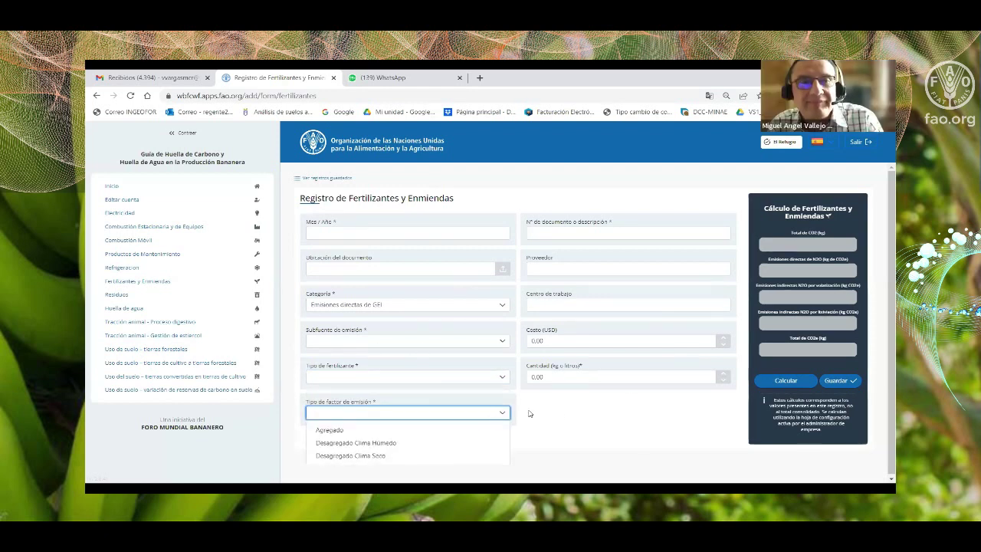
{"action": "left_click", "coordinate": [558, 416]}
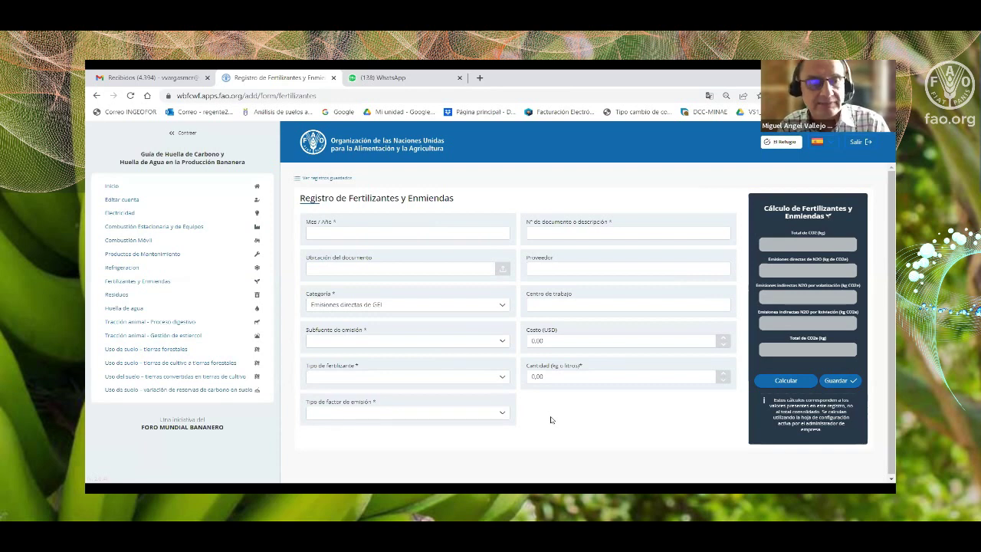
{"action": "left_click", "coordinate": [503, 414]}
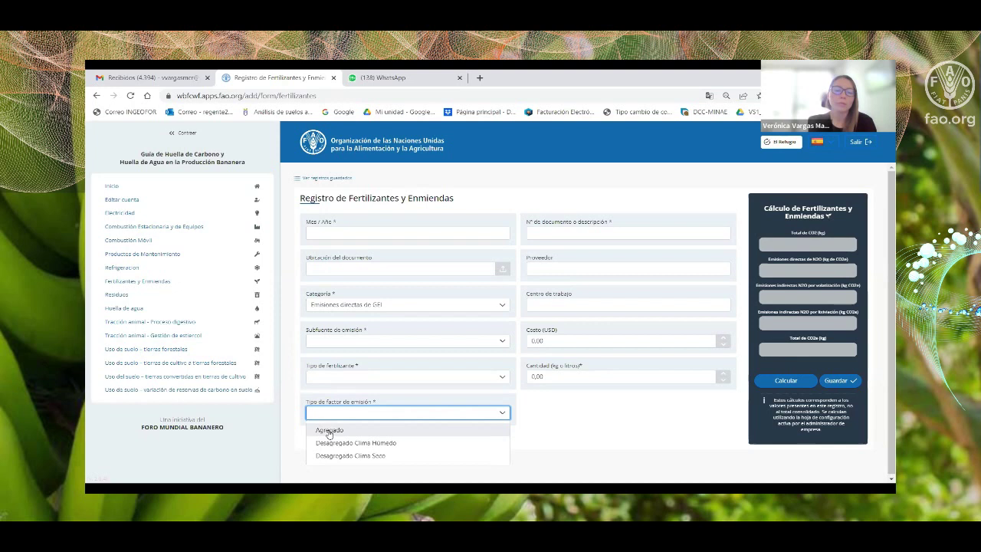
{"action": "left_click", "coordinate": [539, 415]}
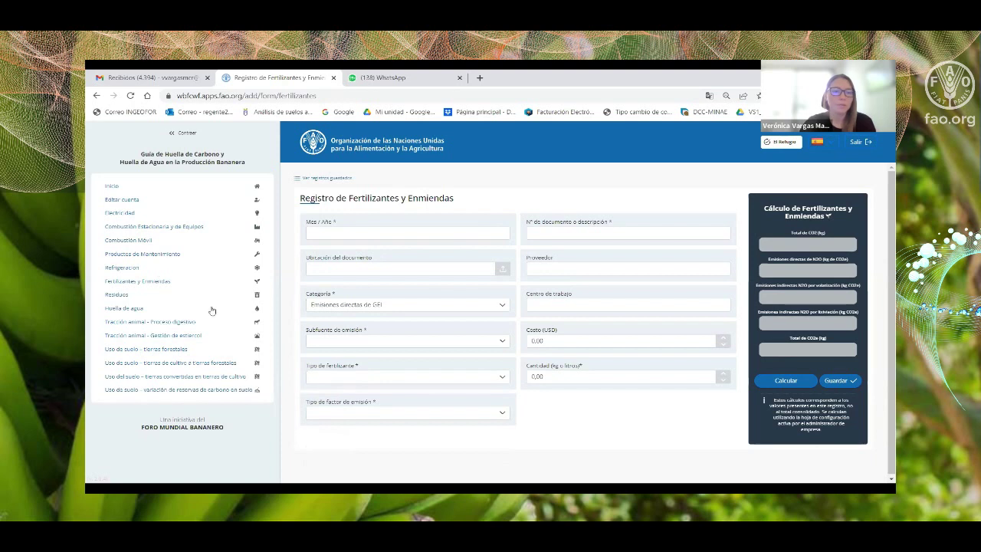
{"action": "left_click", "coordinate": [116, 298]}
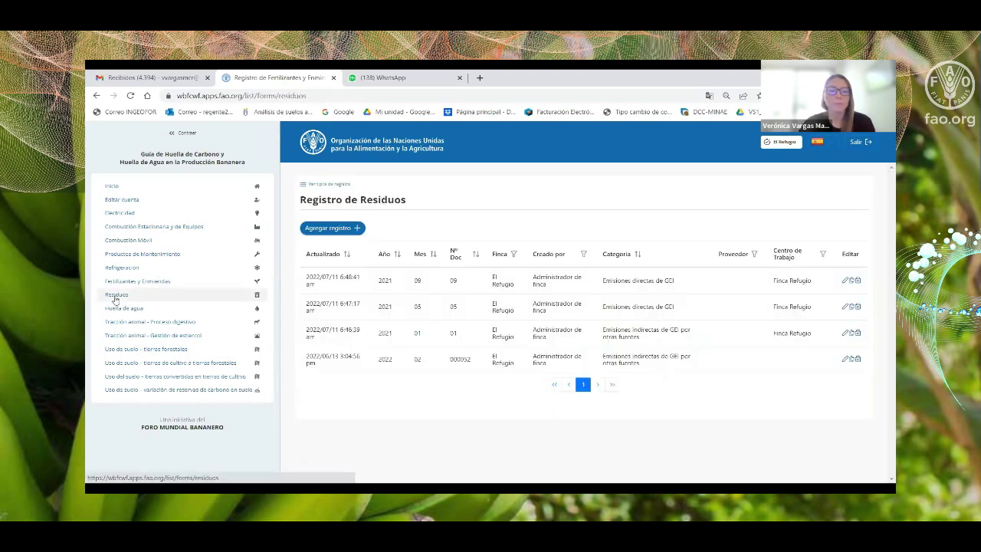
Start a waste record, view the Tipo de residuo options unchosen, then switch to Huella de agua.
{"action": "left_click", "coordinate": [306, 228]}
{"action": "left_click", "coordinate": [571, 305]}
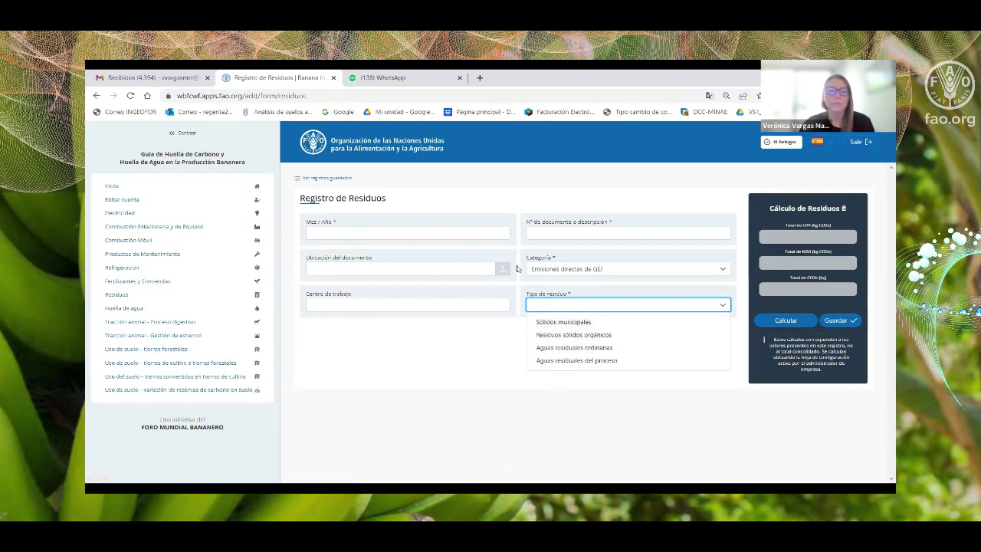
{"action": "left_click", "coordinate": [465, 193]}
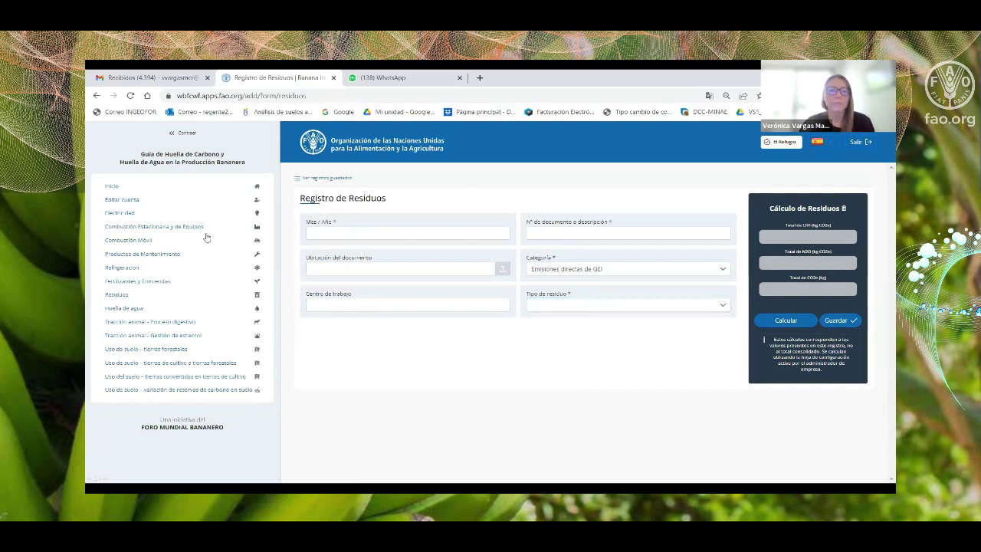
{"action": "left_click", "coordinate": [127, 310]}
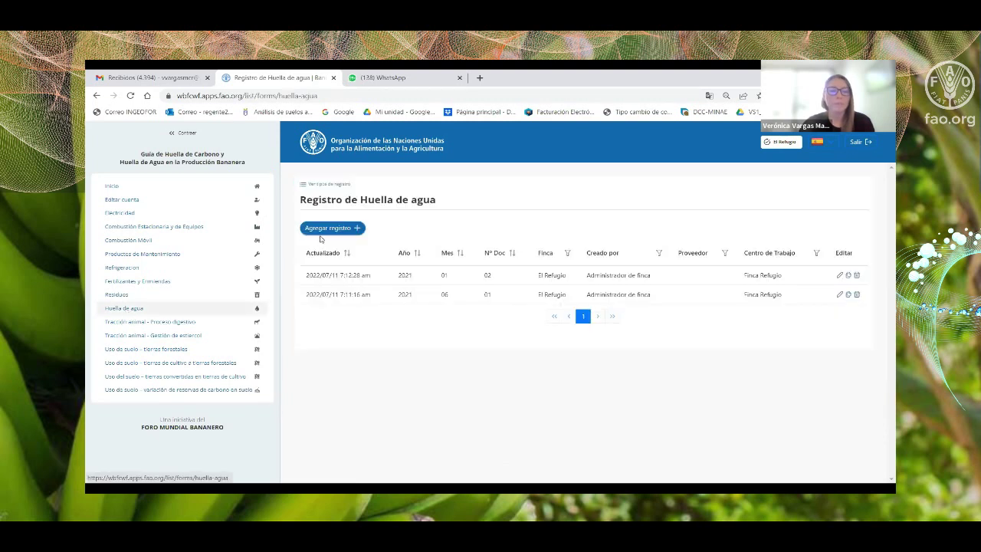
Start a new water footprint record with Región / Cuenca set to Costa Rica.
{"action": "left_click", "coordinate": [322, 229]}
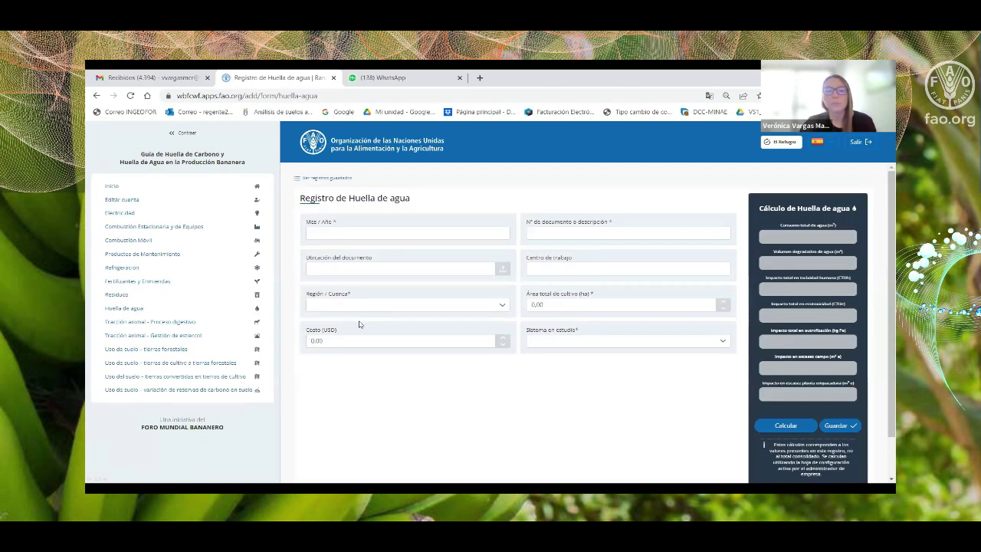
{"action": "left_click", "coordinate": [328, 304]}
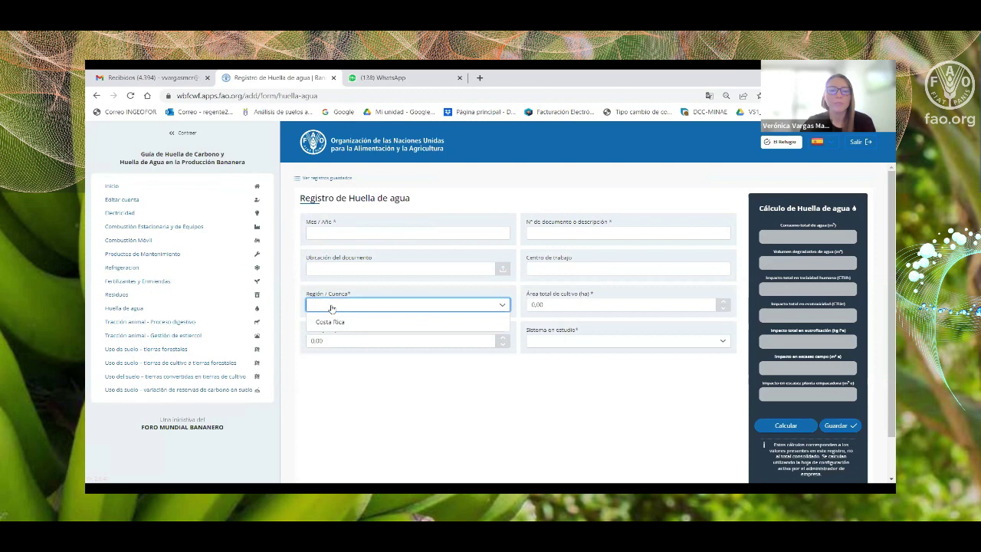
{"action": "left_click", "coordinate": [368, 328]}
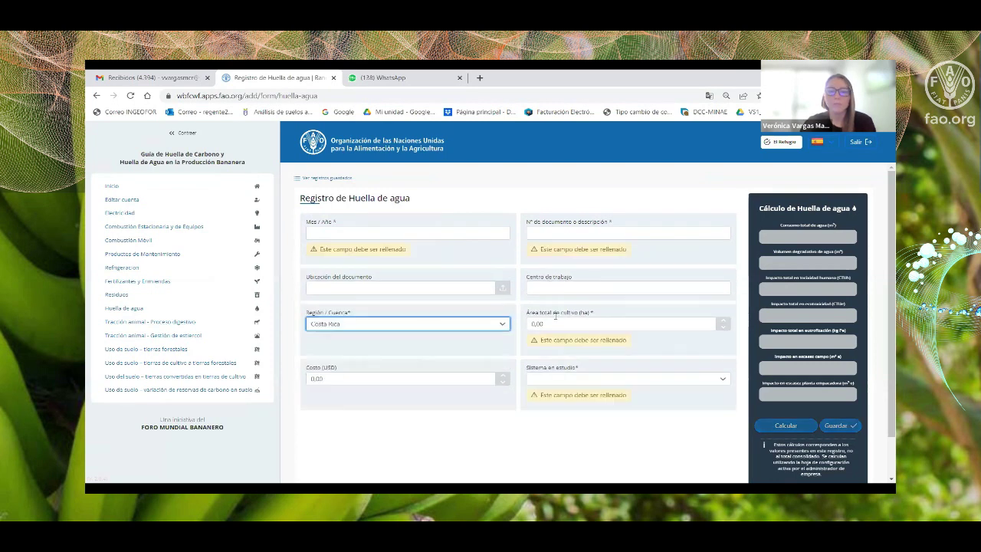
{"action": "left_click", "coordinate": [378, 285]}
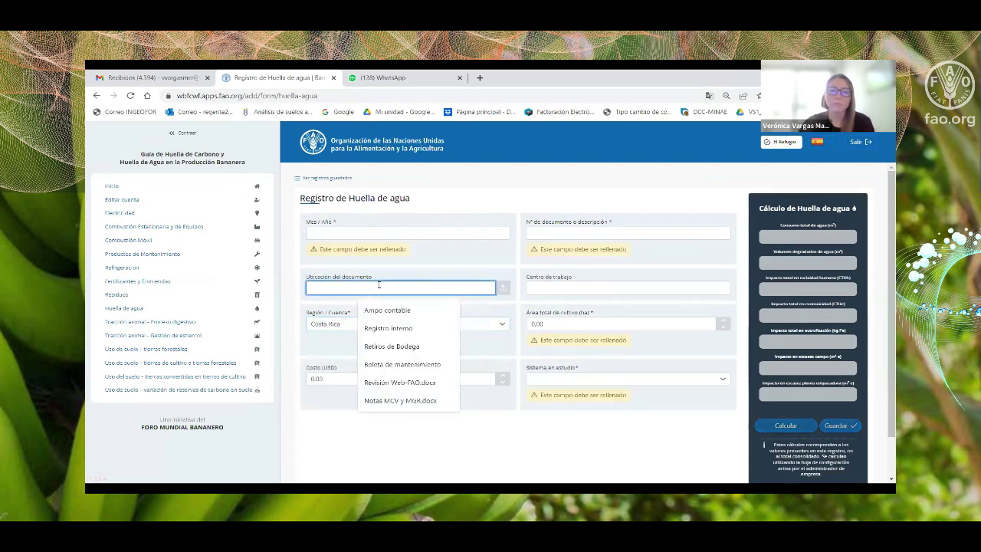
{"action": "left_click", "coordinate": [578, 286]}
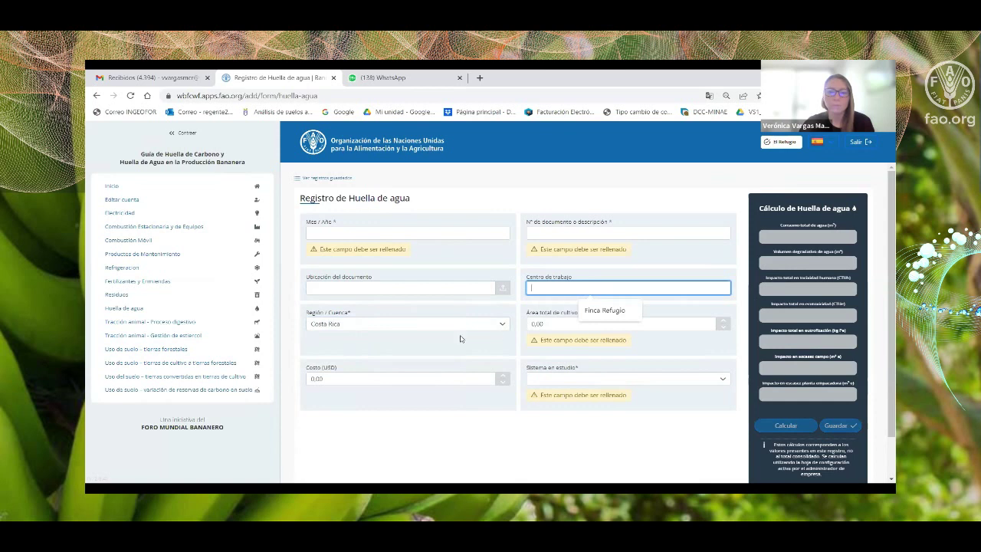
Try Sistema en estudio as Planta Empacadora then Campo, and move to Tracción animal – Proceso digestivo.
{"action": "left_click", "coordinate": [541, 379]}
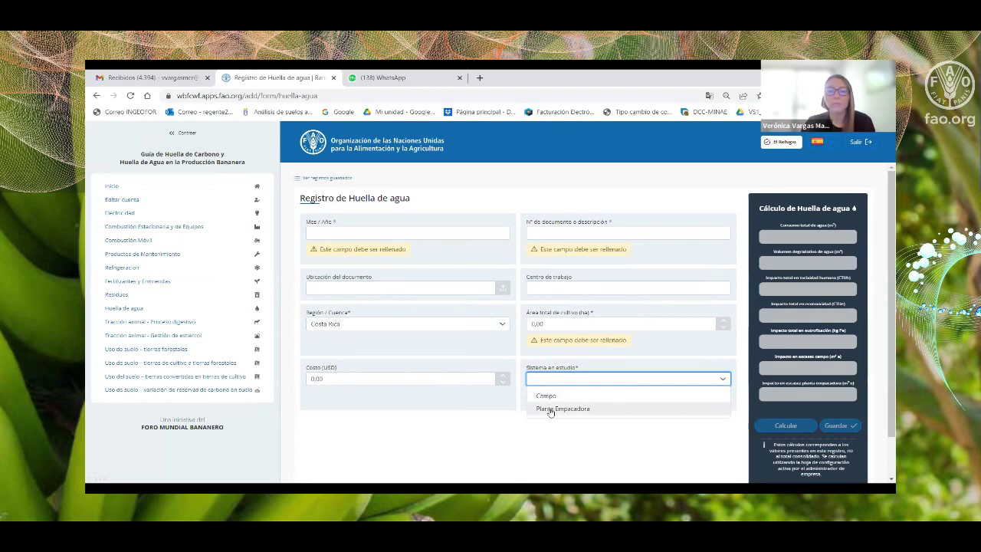
{"action": "left_click", "coordinate": [548, 410]}
{"action": "scroll", "coordinate": [615, 349], "scroll_direction": "down", "scroll_amount": 1}
{"action": "scroll", "coordinate": [615, 349], "scroll_direction": "down", "scroll_amount": 2}
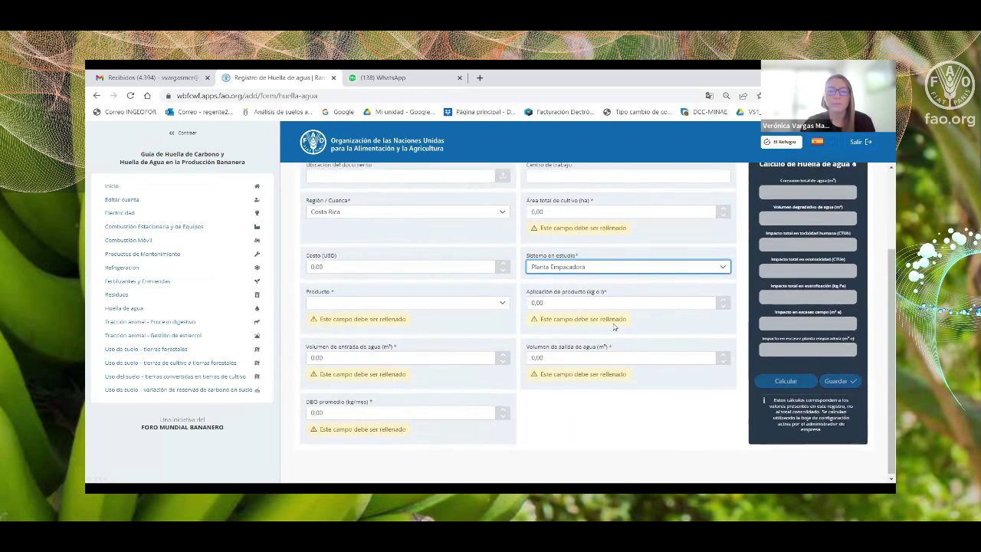
{"action": "left_click", "coordinate": [556, 266]}
{"action": "left_click", "coordinate": [546, 282]}
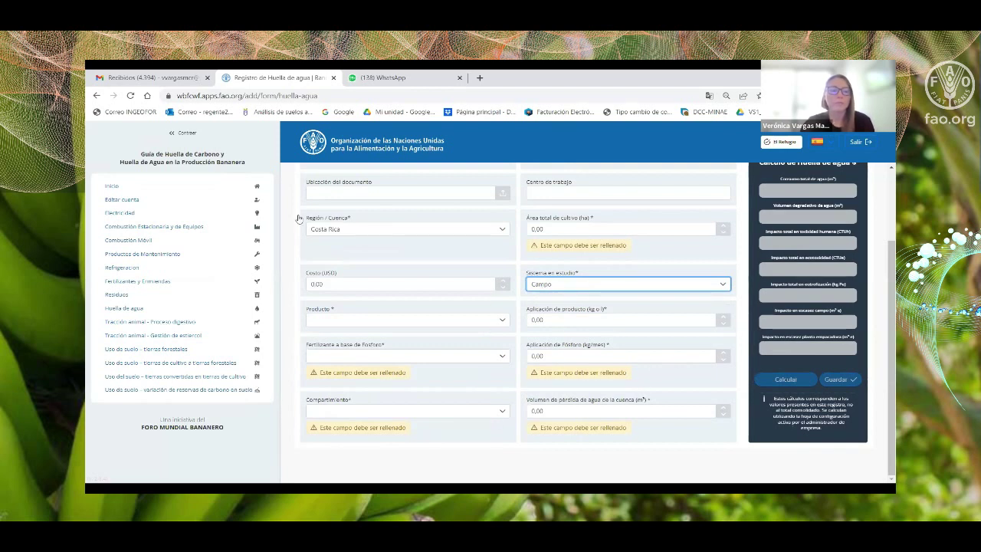
{"action": "left_click", "coordinate": [133, 323]}
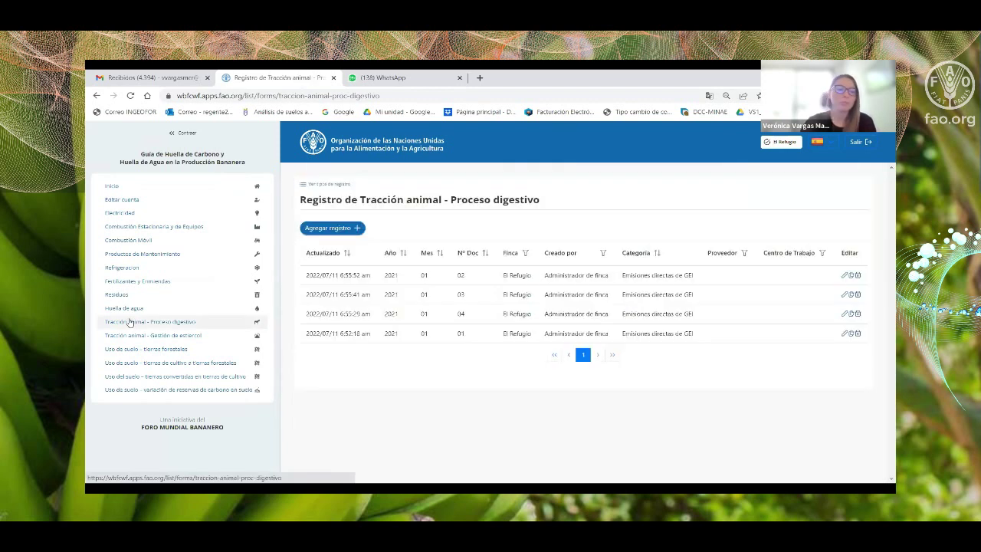
Start a digestive-process record and view the Tipo de tracción animal options without choosing one.
{"action": "left_click", "coordinate": [334, 228]}
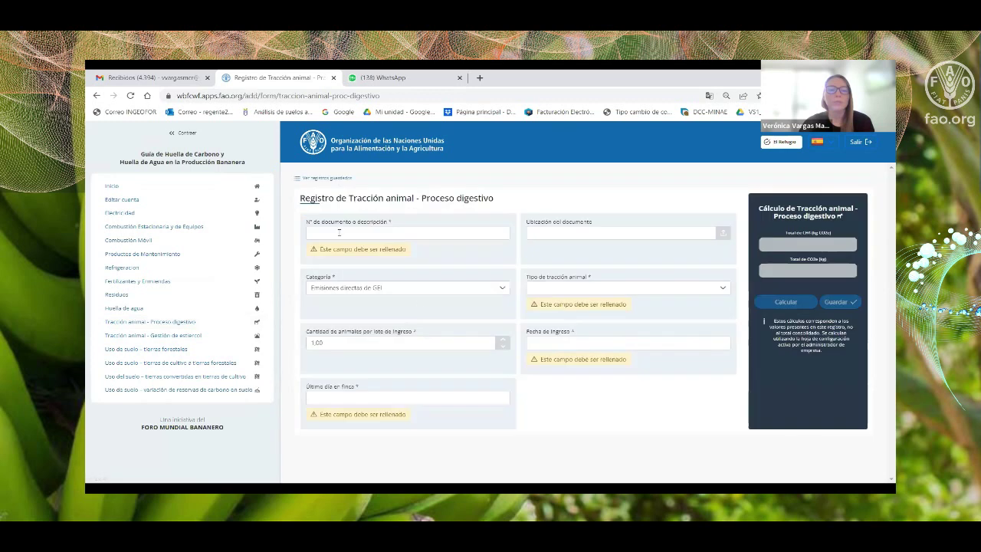
{"action": "left_click", "coordinate": [536, 288]}
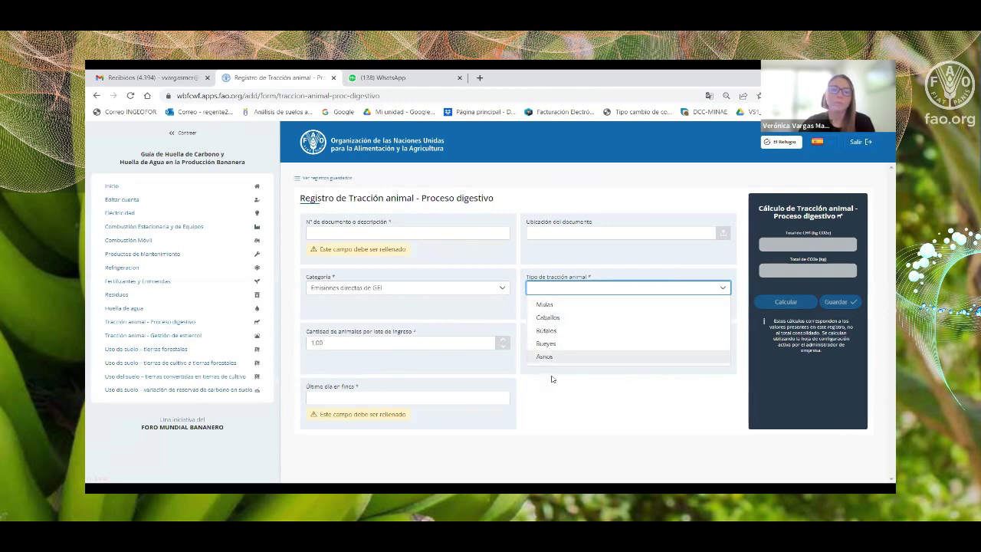
{"action": "left_click", "coordinate": [545, 198]}
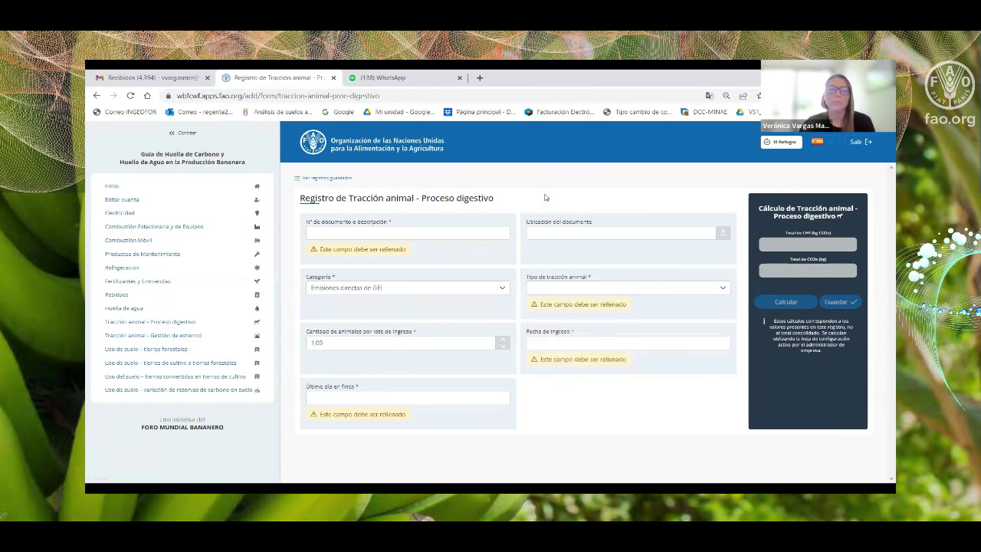
{"action": "left_click", "coordinate": [151, 336]}
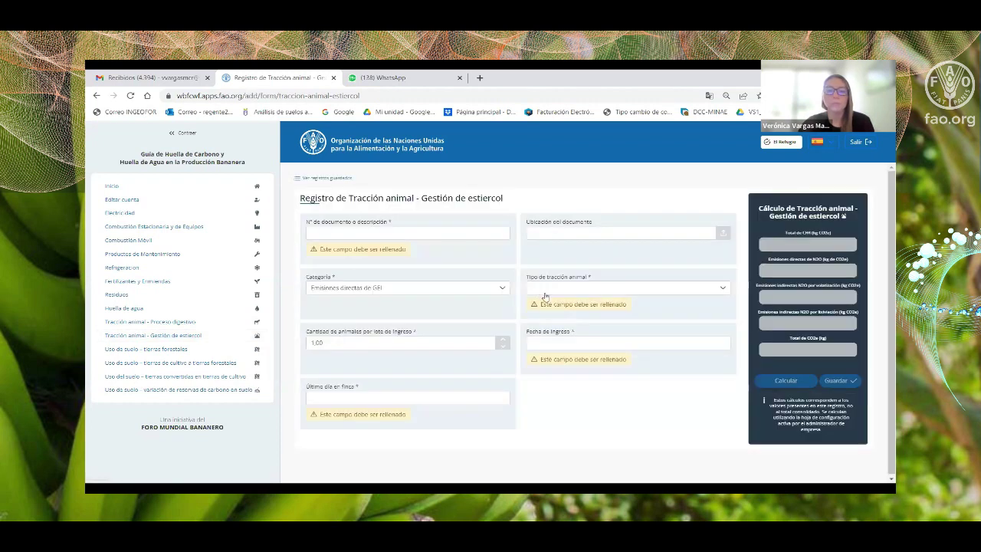
Set the manure management animal type to Mulas, view Tipo de gestión, then switch to forest land use.
{"action": "left_click", "coordinate": [542, 289]}
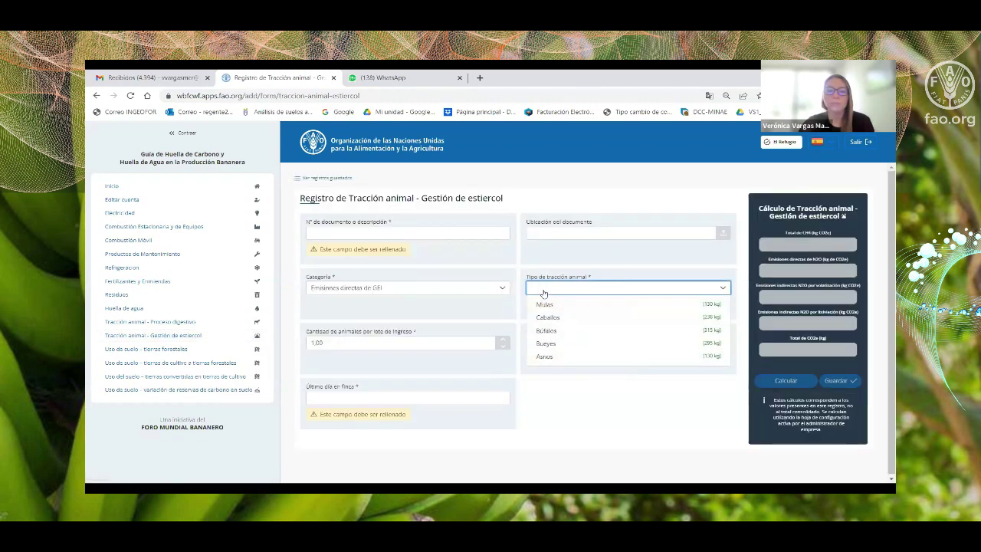
{"action": "left_click", "coordinate": [545, 305]}
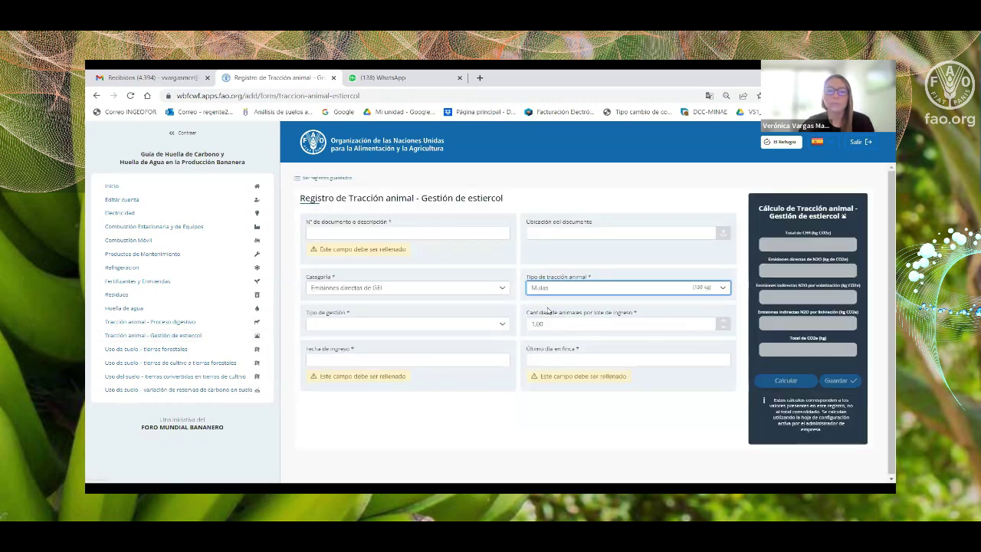
{"action": "left_click", "coordinate": [327, 325]}
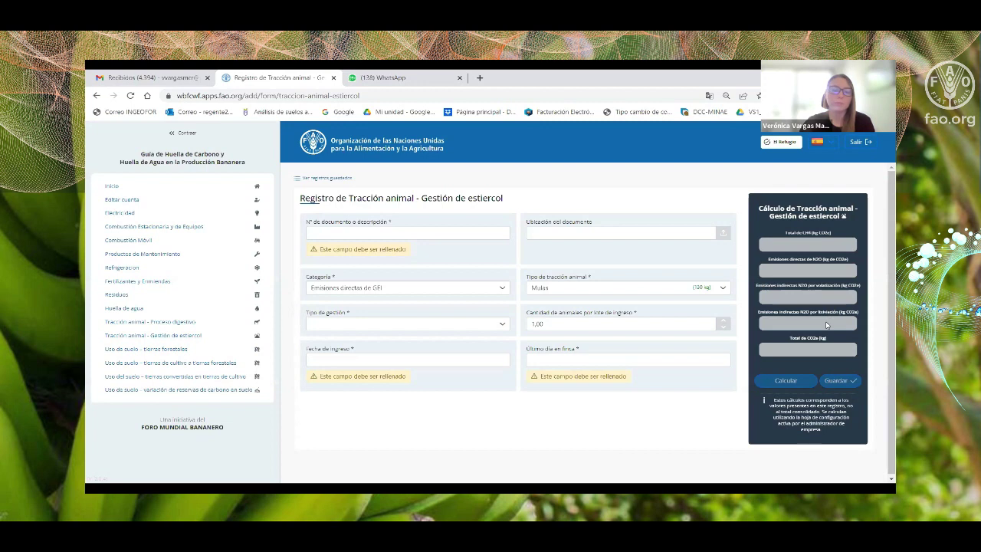
{"action": "left_click", "coordinate": [160, 349]}
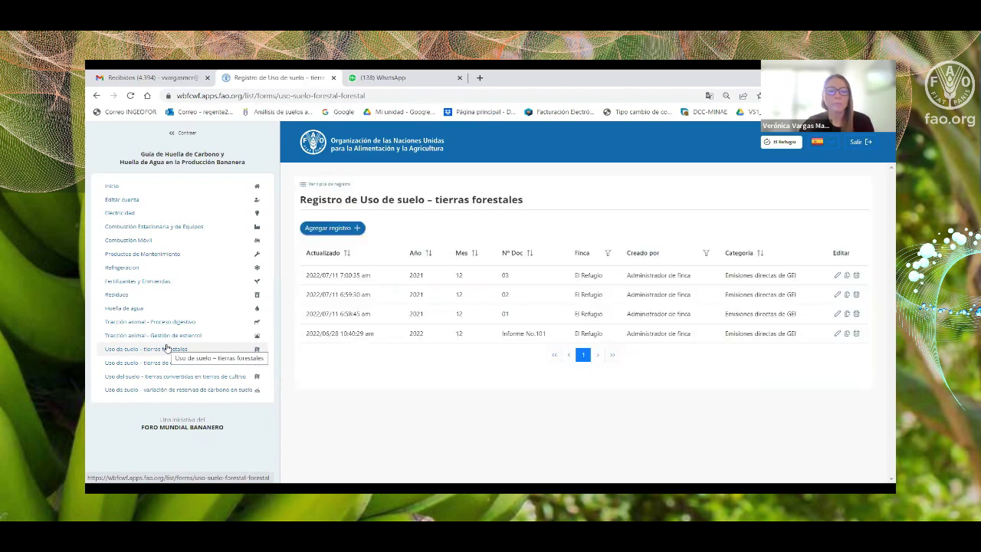
Start a new forest land-use record and view the forest cover type options unchosen.
{"action": "left_click", "coordinate": [344, 230]}
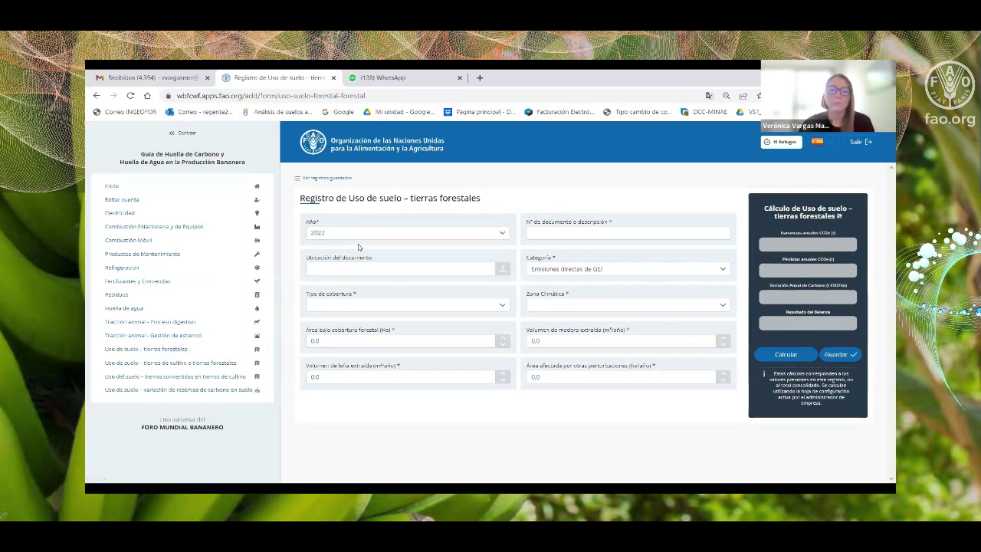
{"action": "left_click", "coordinate": [337, 306]}
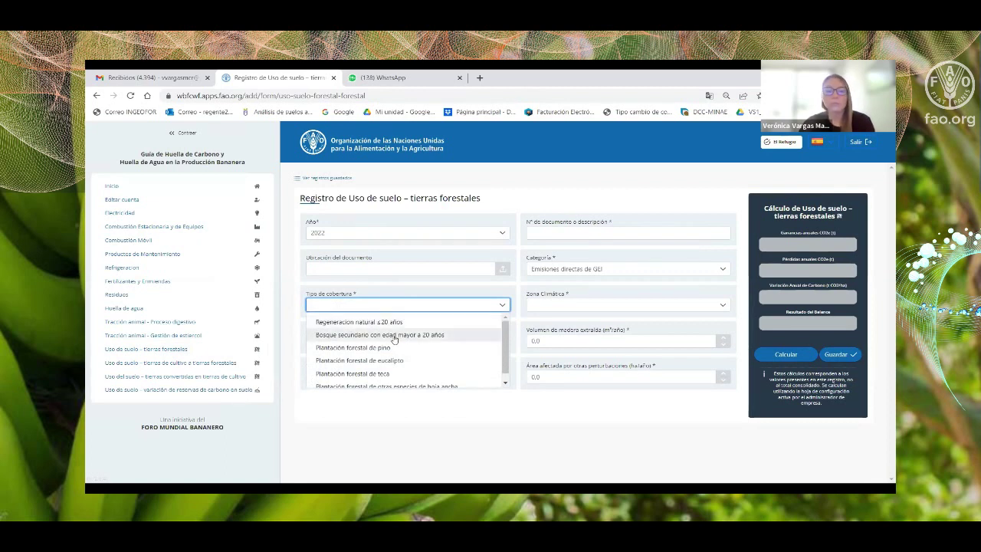
{"action": "scroll", "coordinate": [361, 346], "scroll_direction": "down", "scroll_amount": 1}
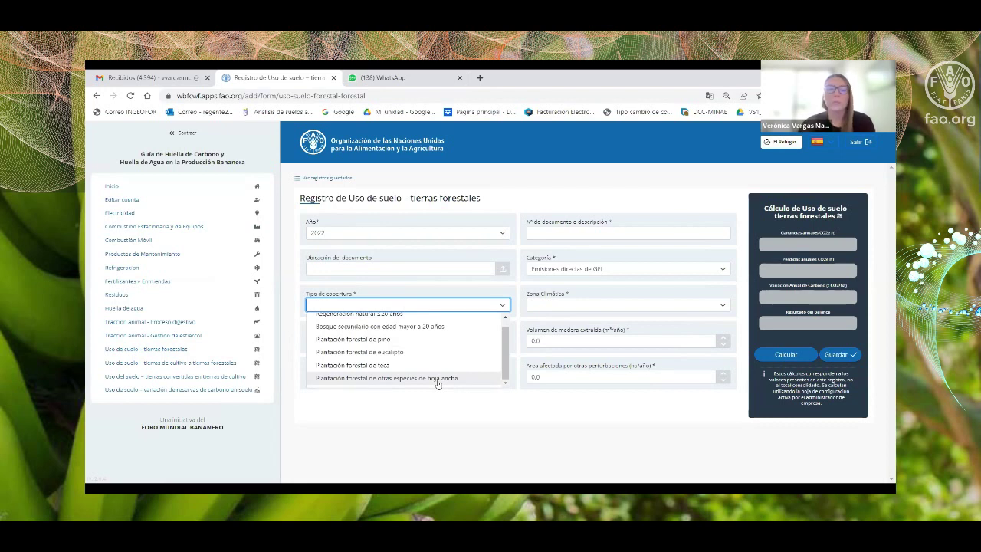
{"action": "left_click", "coordinate": [295, 283]}
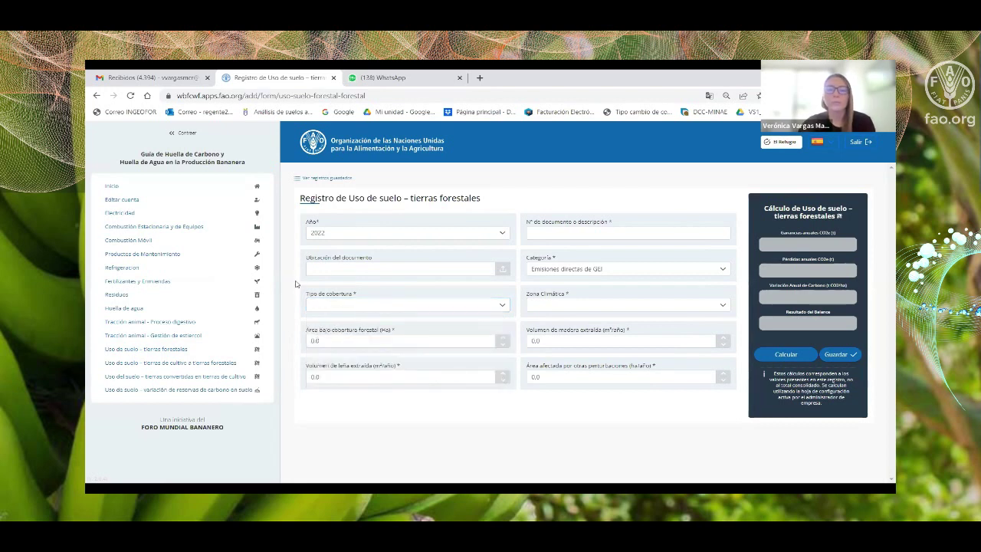
View the Zona Climática options, abandon the entry, and open the first forest record for editing.
{"action": "left_click", "coordinate": [564, 307]}
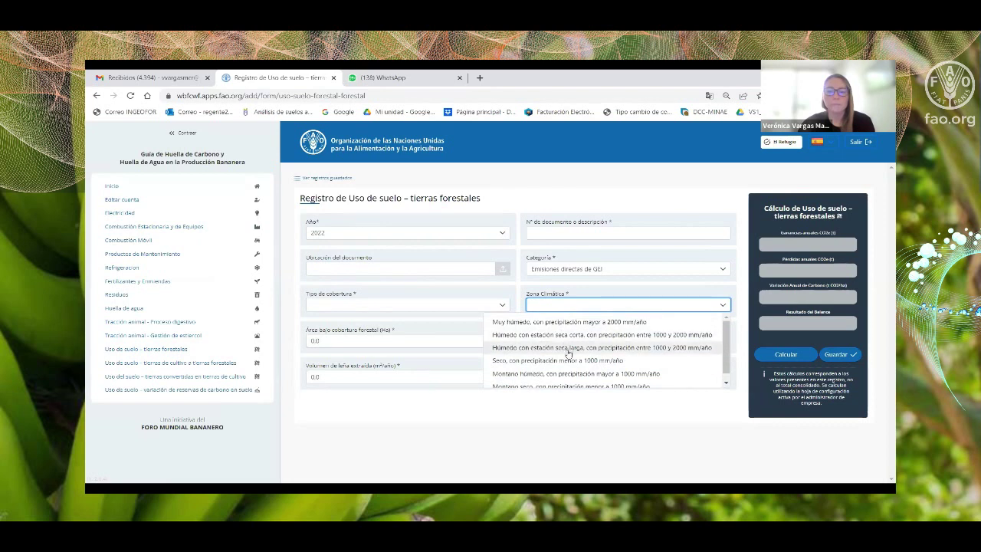
{"action": "scroll", "coordinate": [556, 362], "scroll_direction": "down", "scroll_amount": 1}
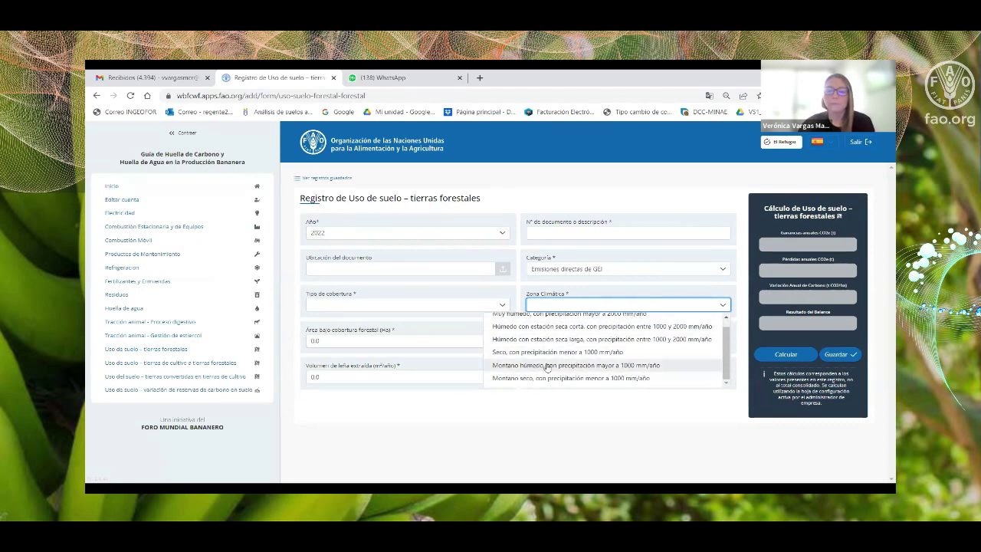
{"action": "scroll", "coordinate": [553, 345], "scroll_direction": "up", "scroll_amount": 1}
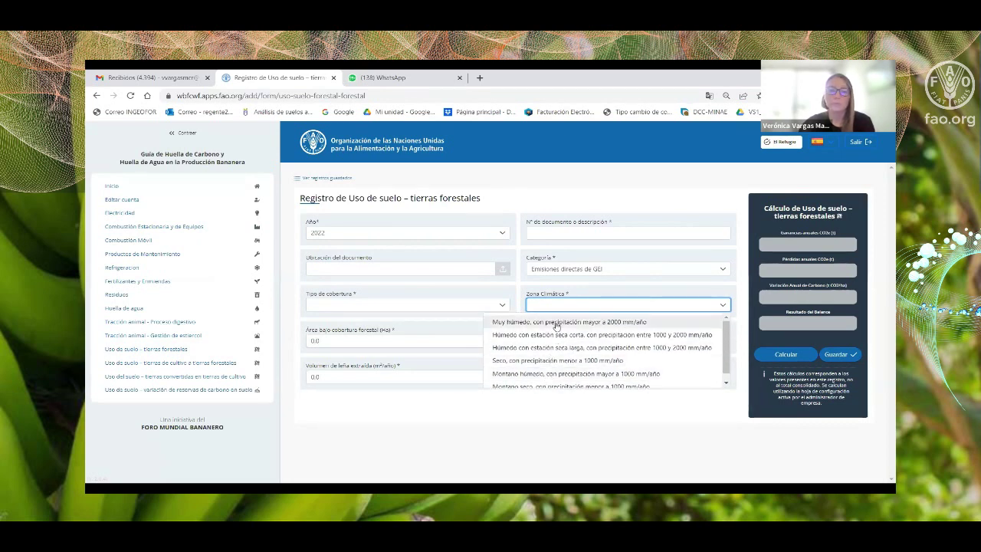
{"action": "left_click", "coordinate": [285, 260]}
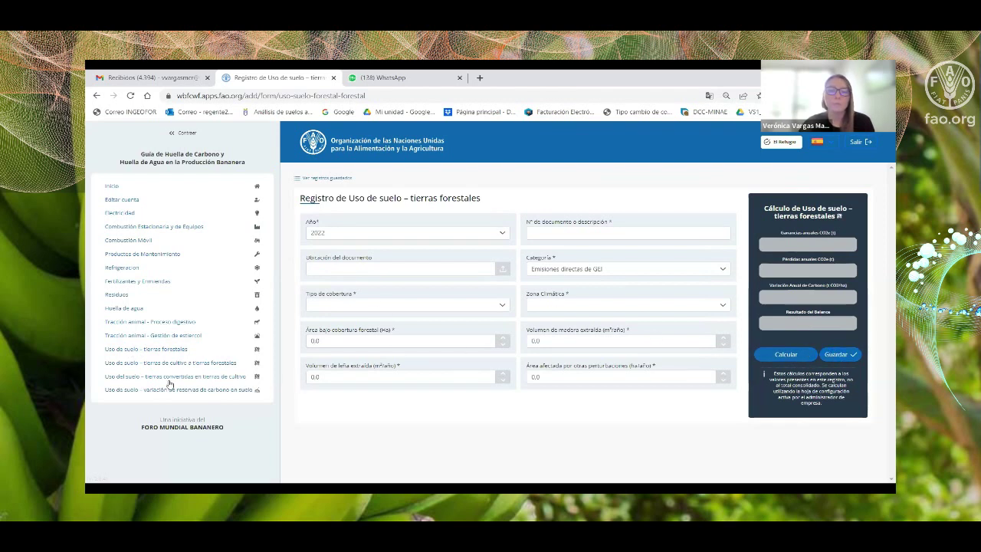
{"action": "left_click", "coordinate": [133, 351]}
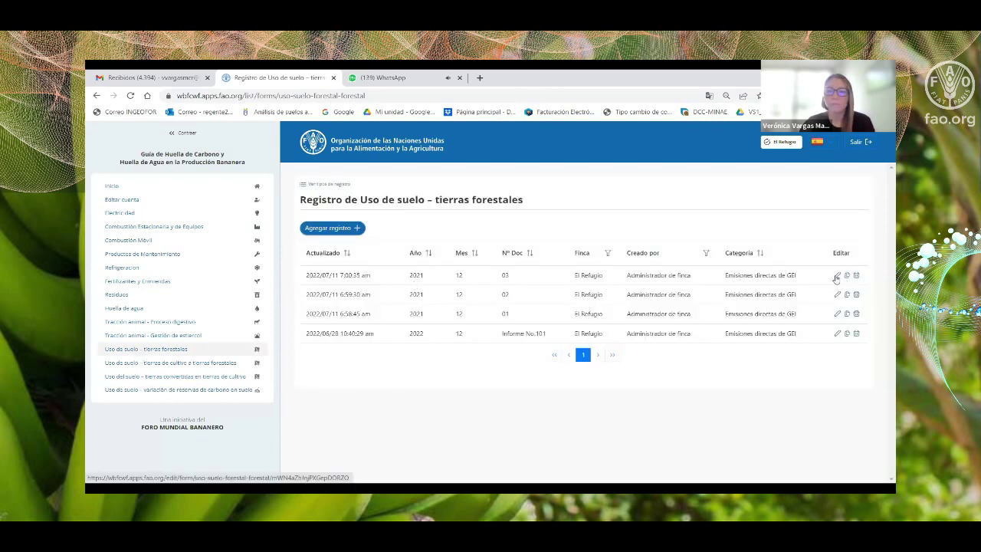
{"action": "left_click", "coordinate": [836, 277]}
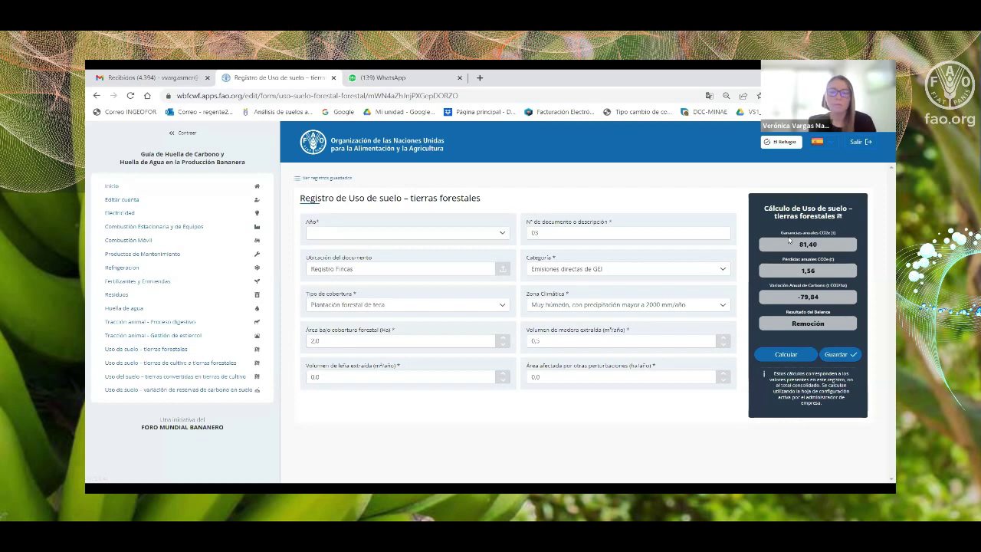
Switch to the 'Uso de suelo – tierras de cultivo a tierras forestales' records list.
{"action": "left_click", "coordinate": [213, 363]}
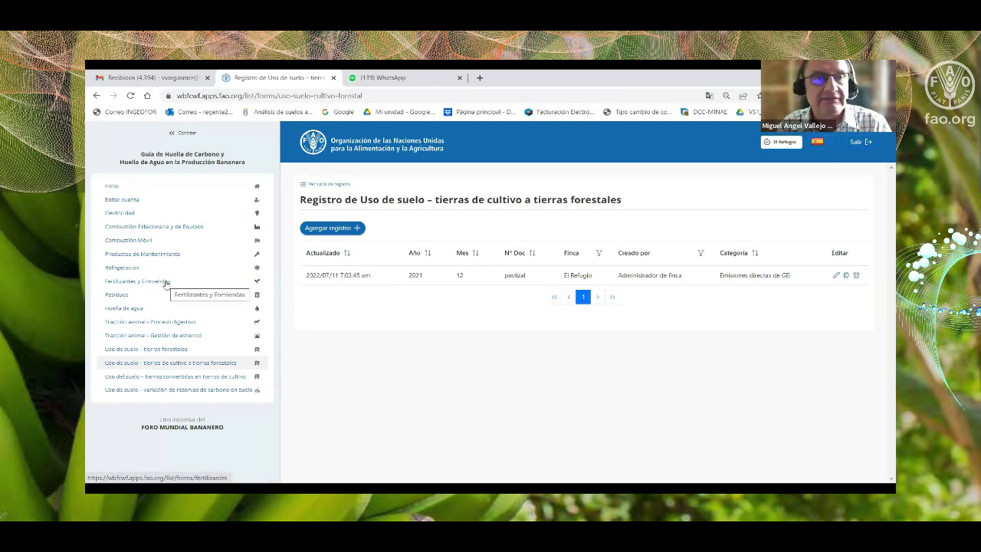
Review the first soil carbon stock variation record, then go to the Fertilizantes y Enmiendas list.
{"action": "left_click", "coordinate": [193, 392]}
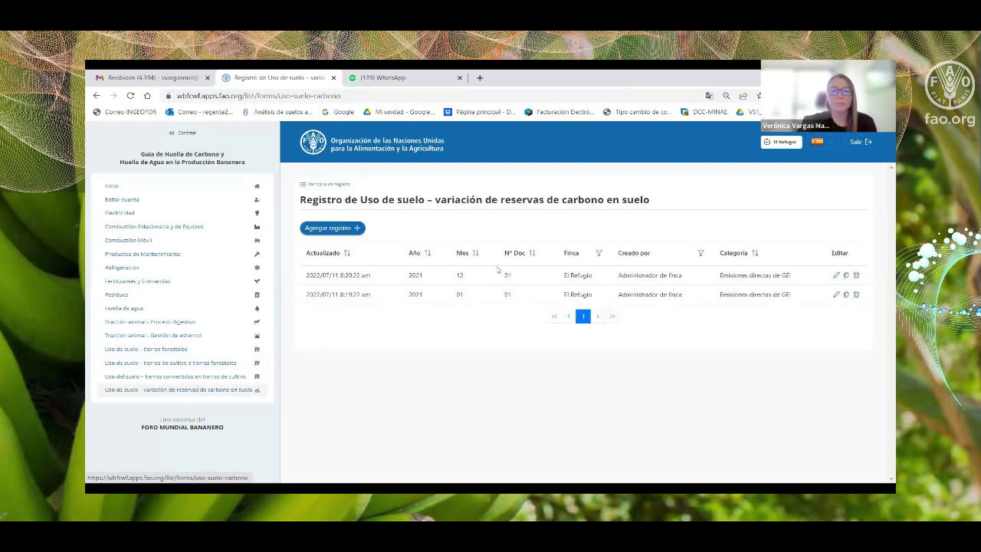
{"action": "left_click", "coordinate": [837, 277]}
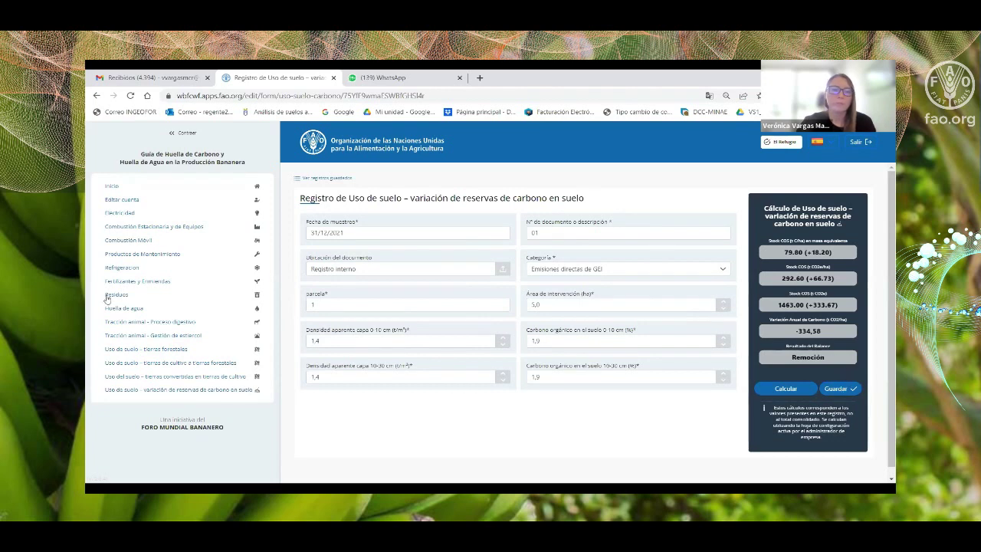
{"action": "left_click", "coordinate": [125, 281]}
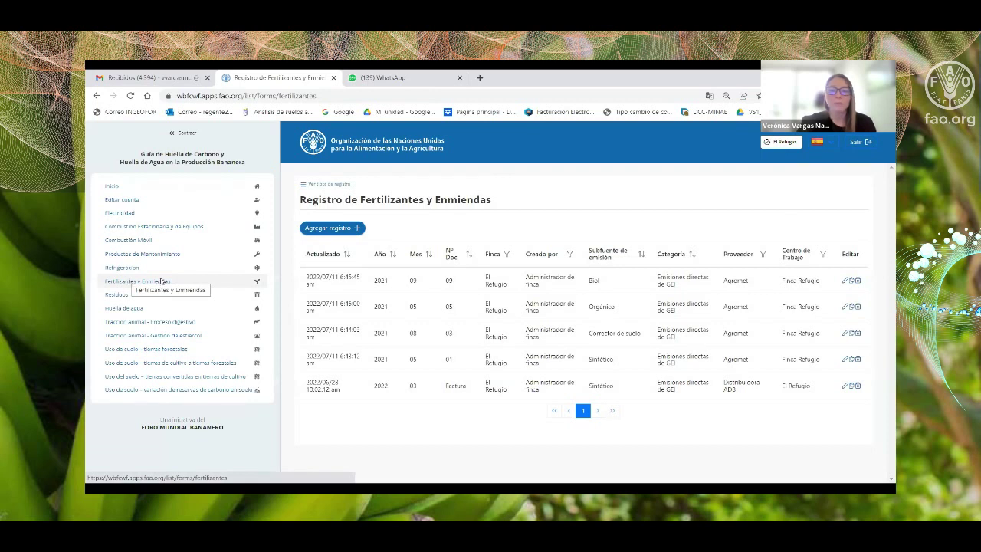
In the first fertilizer record, set Subfuente to Sintético and Tipo to Fertilizante NK.
{"action": "left_click", "coordinate": [844, 285]}
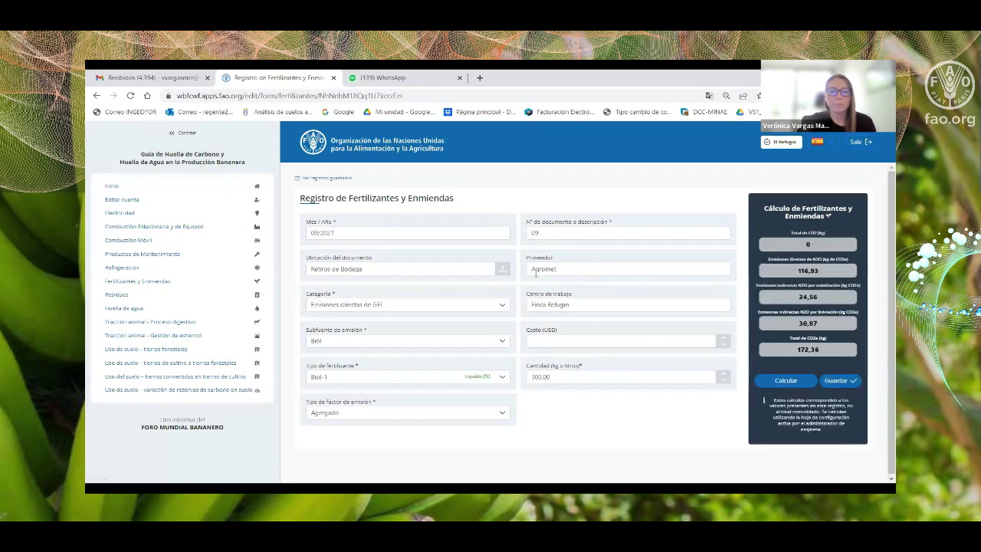
{"action": "left_click", "coordinate": [347, 344]}
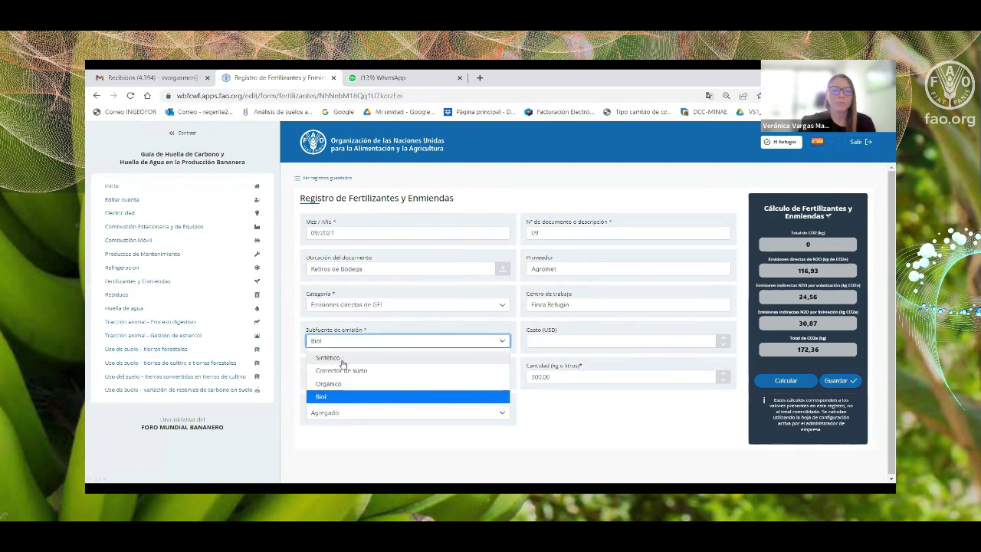
{"action": "left_click", "coordinate": [342, 359]}
{"action": "left_click", "coordinate": [349, 343]}
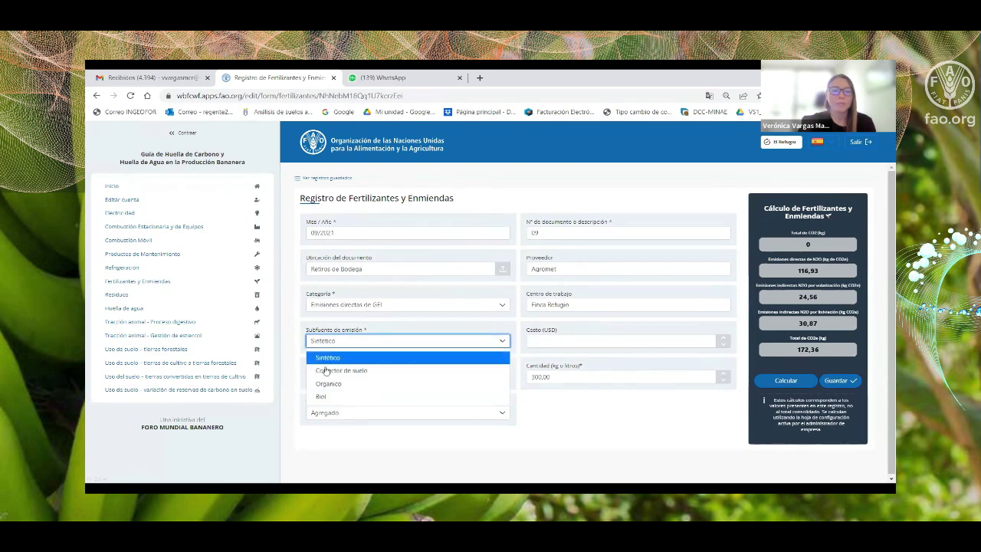
{"action": "left_click", "coordinate": [327, 358]}
{"action": "left_click", "coordinate": [338, 377]}
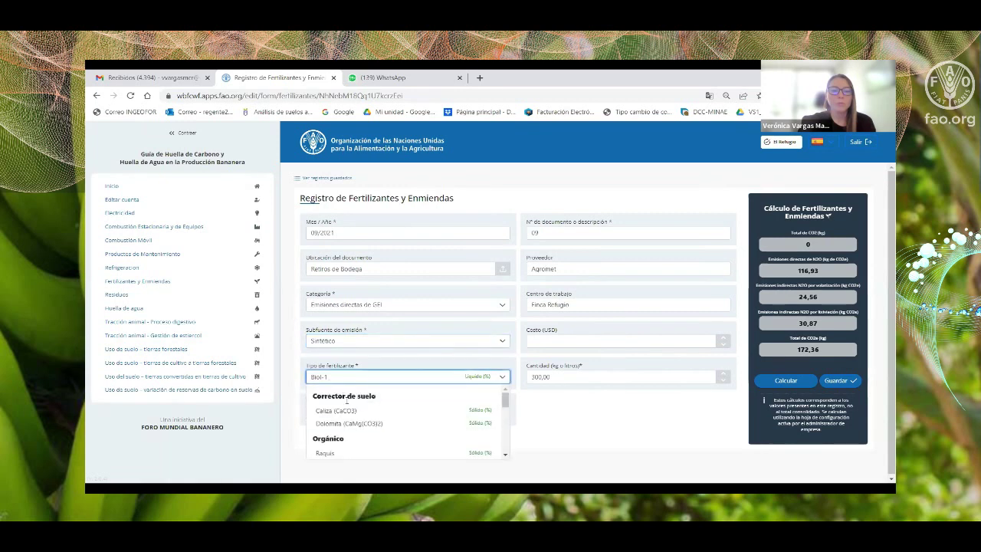
{"action": "scroll", "coordinate": [344, 418], "scroll_direction": "down", "scroll_amount": 5}
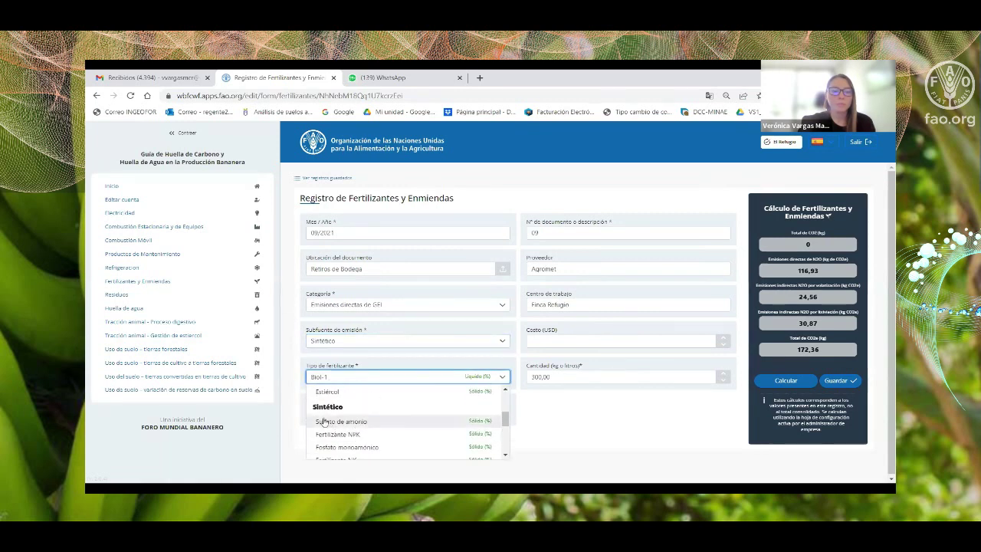
{"action": "scroll", "coordinate": [329, 423], "scroll_direction": "down", "scroll_amount": 2}
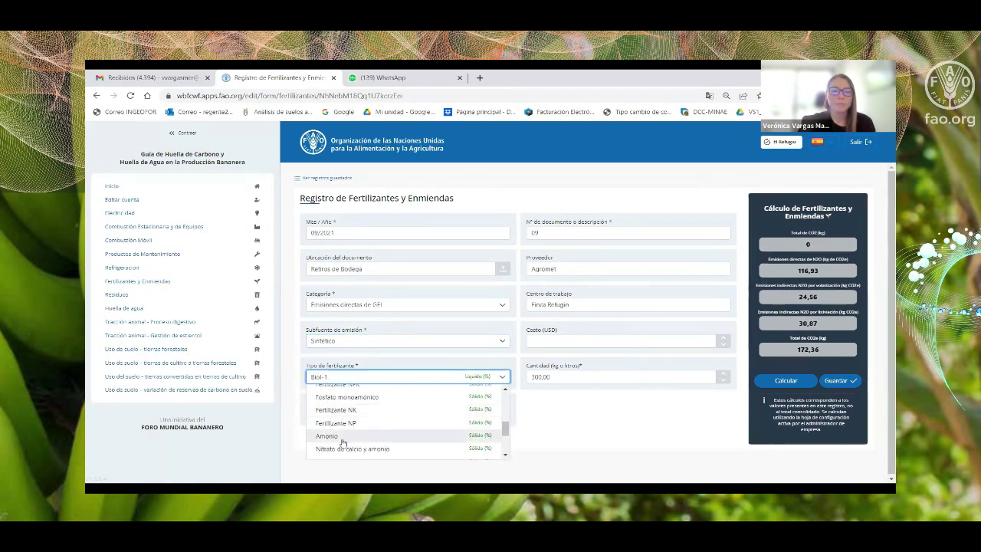
{"action": "left_click", "coordinate": [351, 411]}
Change Cantidad from 300,00 to 450,00, keep Agregado factor, recalculate to 386,22 kg CO2e and save.
{"action": "left_click", "coordinate": [540, 376]}
{"action": "double_click", "coordinate": [540, 377]}
{"action": "type", "text": "450,00"}
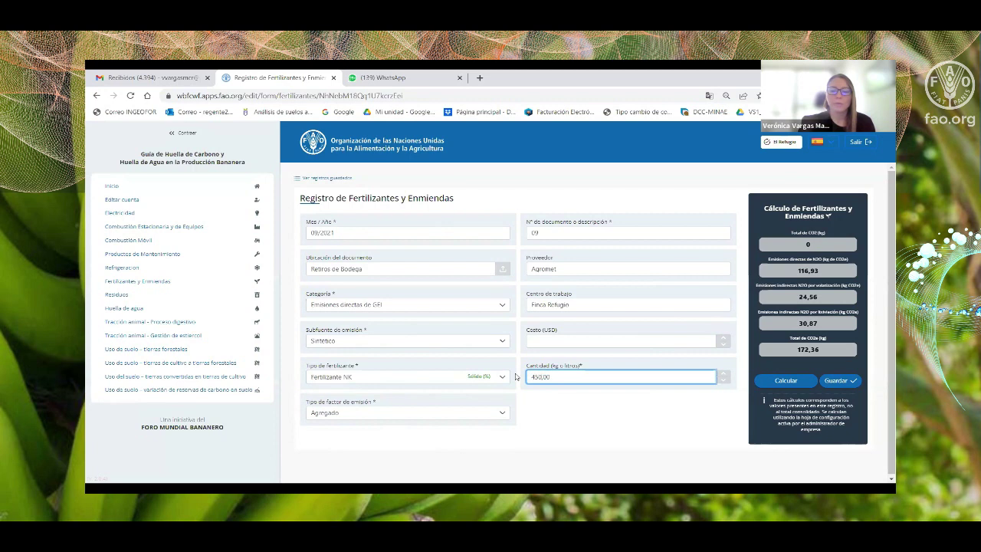
{"action": "left_click", "coordinate": [558, 414]}
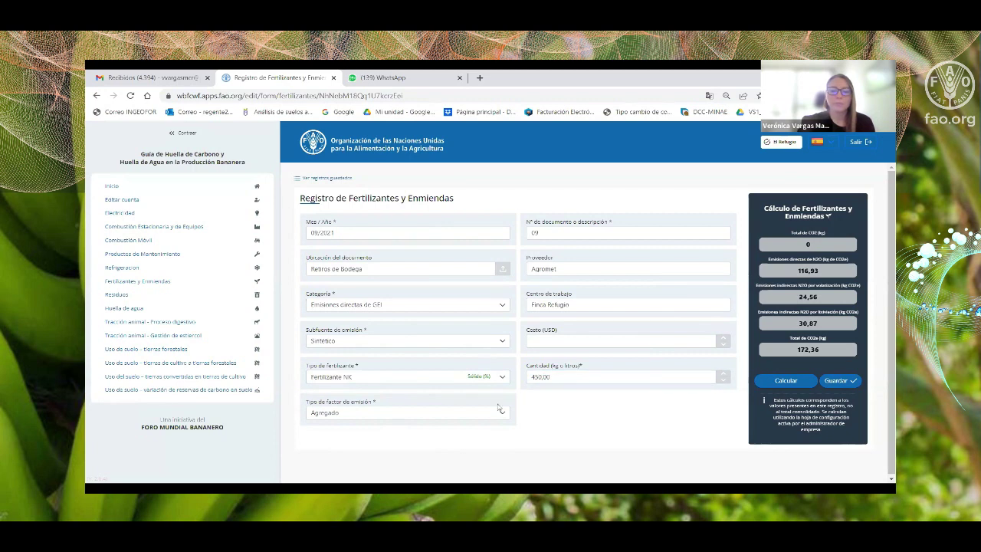
{"action": "left_click", "coordinate": [329, 415]}
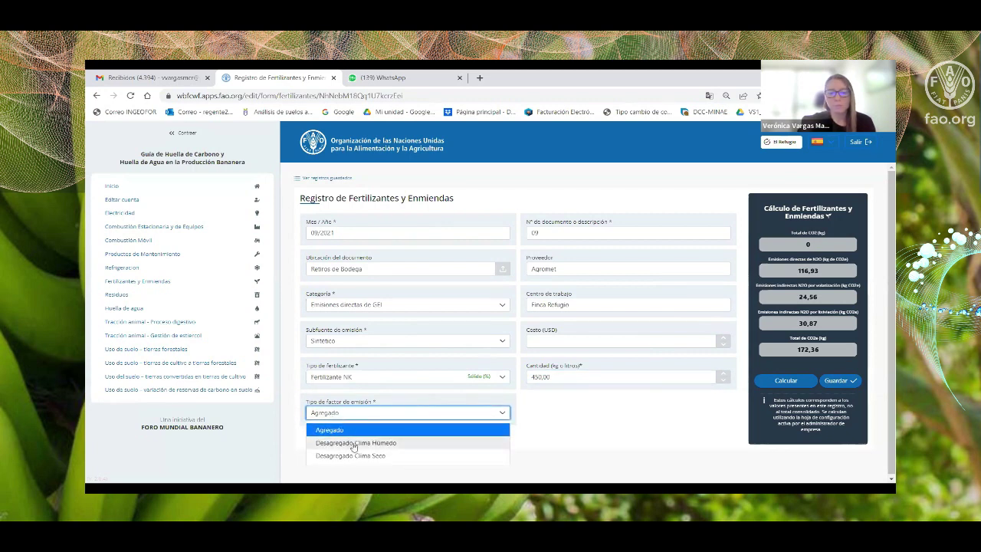
{"action": "left_click", "coordinate": [326, 429]}
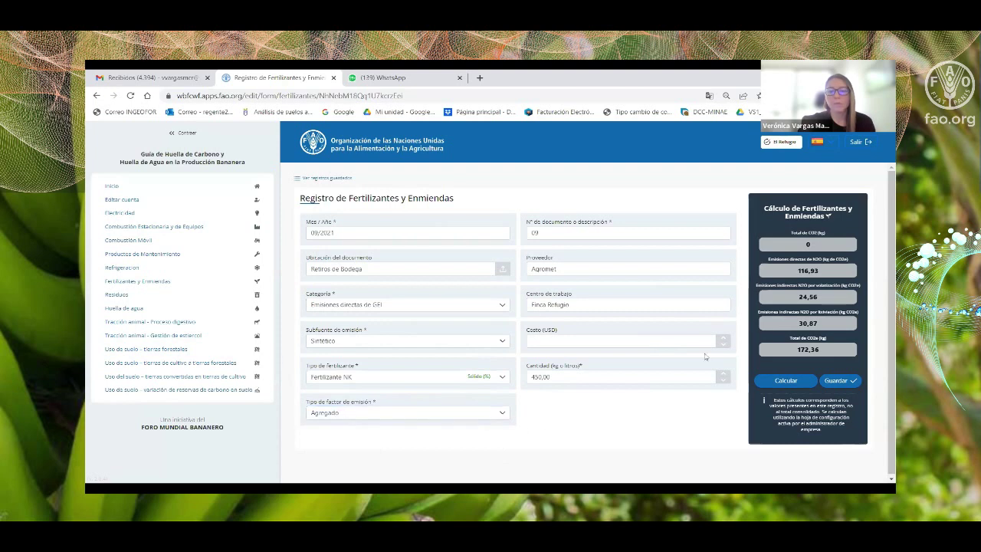
{"action": "left_click", "coordinate": [798, 382]}
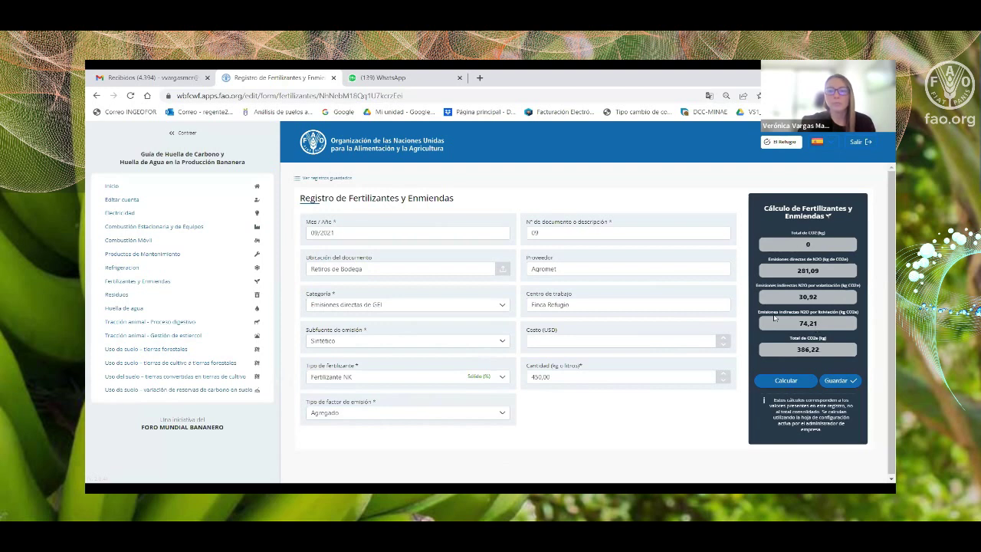
{"action": "left_click", "coordinate": [840, 385]}
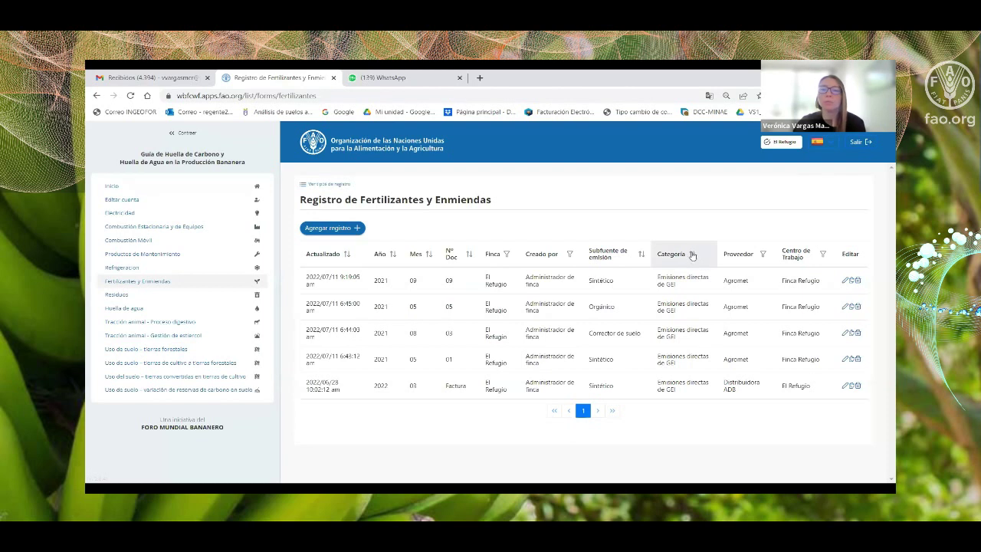
Log out of the farm admin and sign in with the company admin's e-mail and password.
{"action": "left_click", "coordinate": [856, 143]}
{"action": "left_click", "coordinate": [480, 265]}
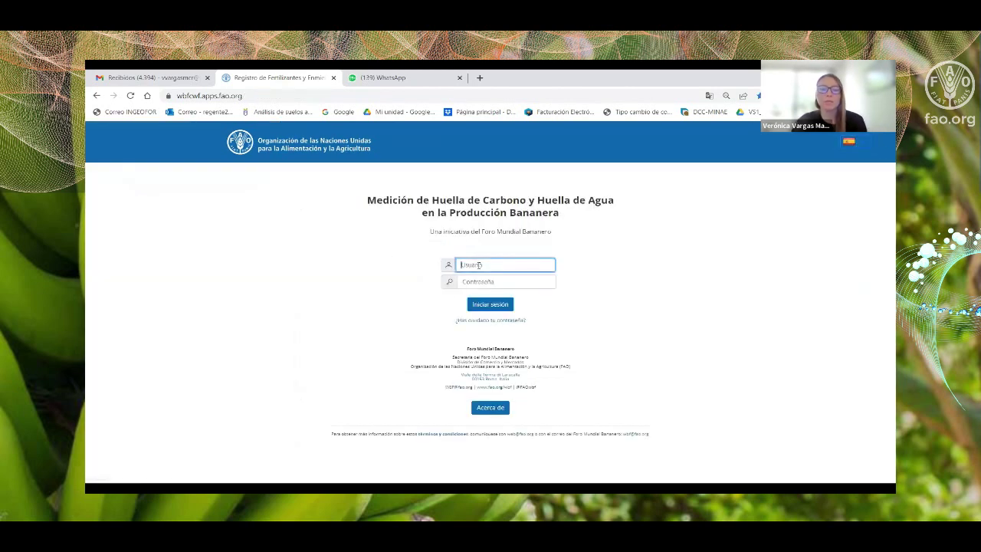
{"action": "type", "text": "empresa@pru"}
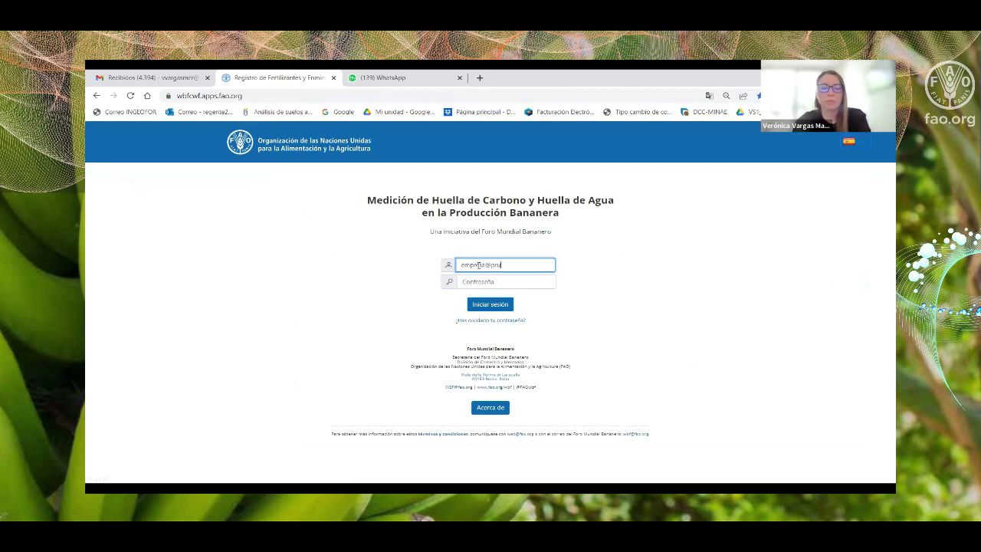
{"action": "type", "text": "eba.com"}
{"action": "left_click", "coordinate": [491, 283]}
{"action": "type", "text": "123"}
{"action": "left_click", "coordinate": [491, 303]}
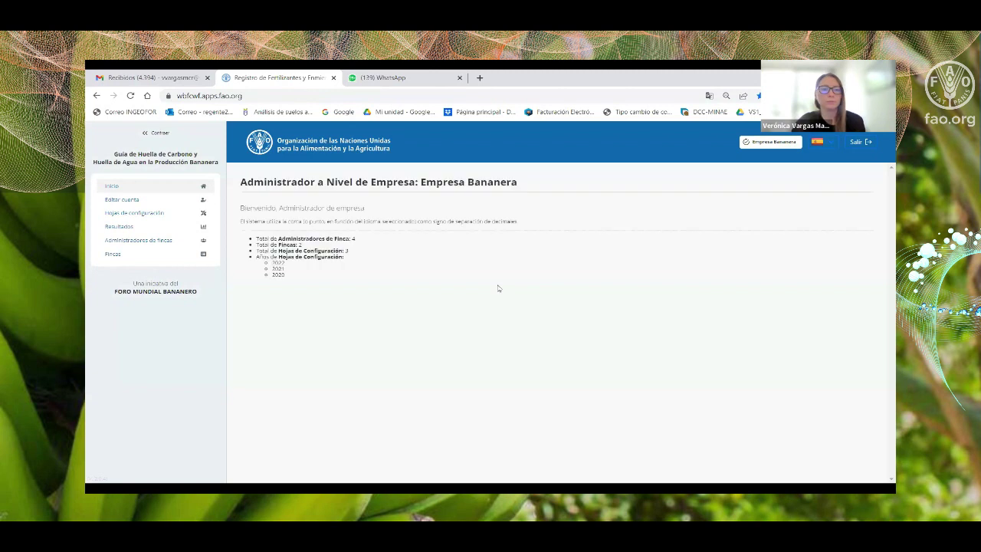
Filter the Resultados report to Configuración 2022, Año 2021 and Finca El Refugio.
{"action": "left_click", "coordinate": [118, 229]}
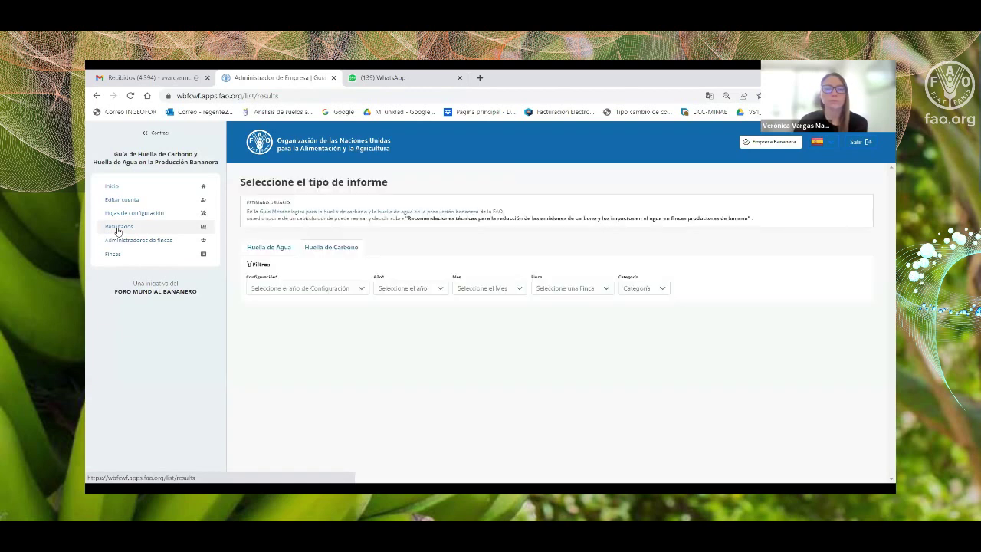
{"action": "left_click", "coordinate": [344, 291]}
{"action": "left_click", "coordinate": [264, 305]}
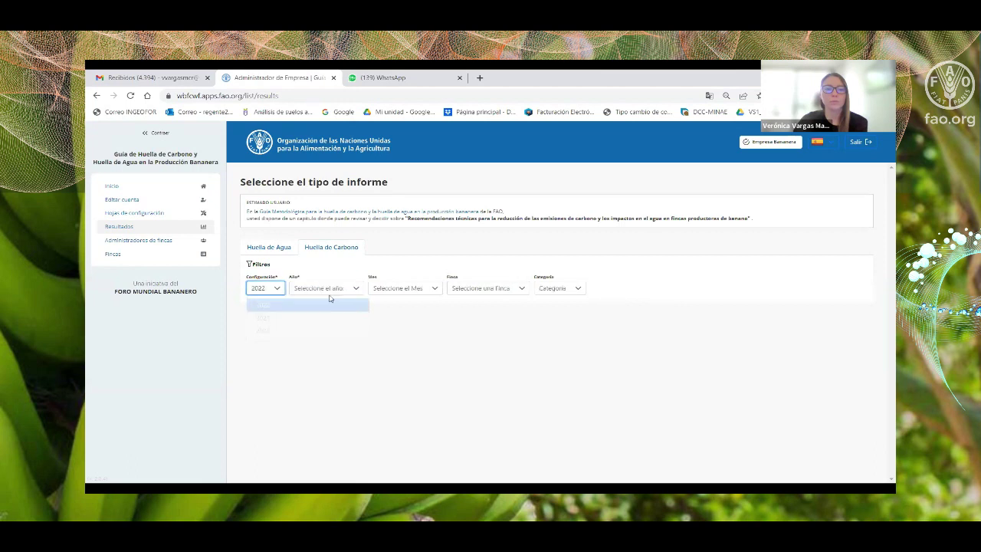
{"action": "left_click", "coordinate": [325, 288]}
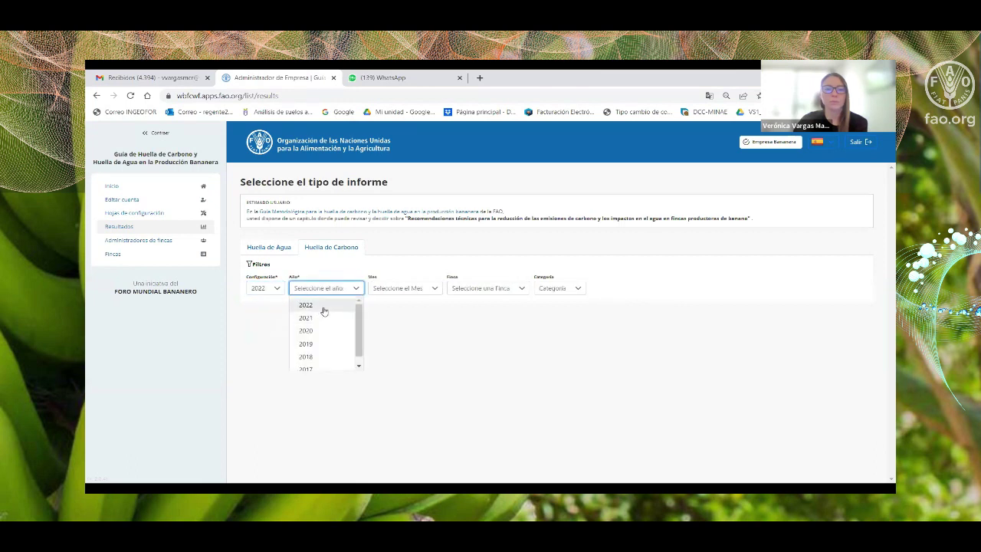
{"action": "left_click", "coordinate": [318, 321]}
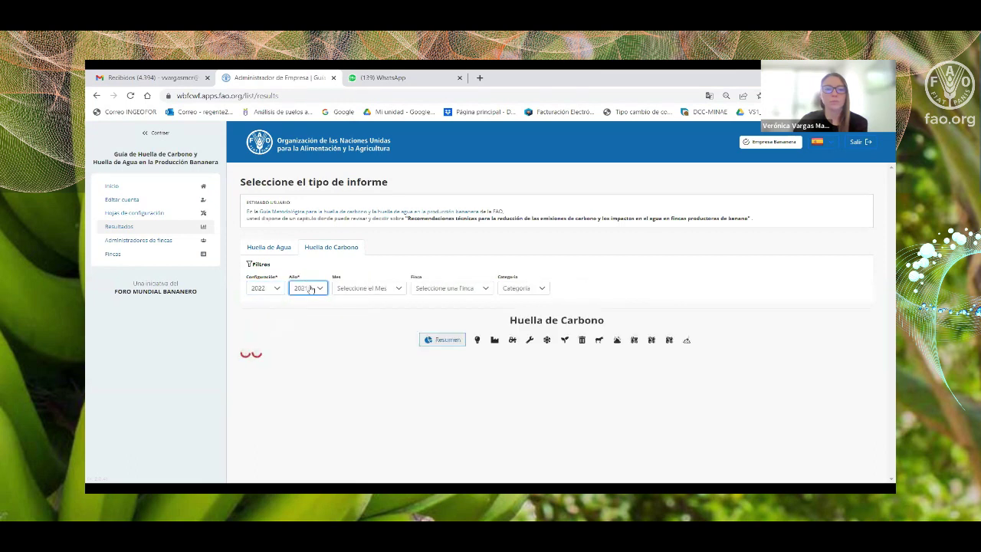
{"action": "left_click", "coordinate": [371, 290]}
{"action": "left_click", "coordinate": [429, 291]}
{"action": "left_click", "coordinate": [431, 291]}
{"action": "left_click", "coordinate": [442, 318]}
{"action": "left_click", "coordinate": [442, 318]}
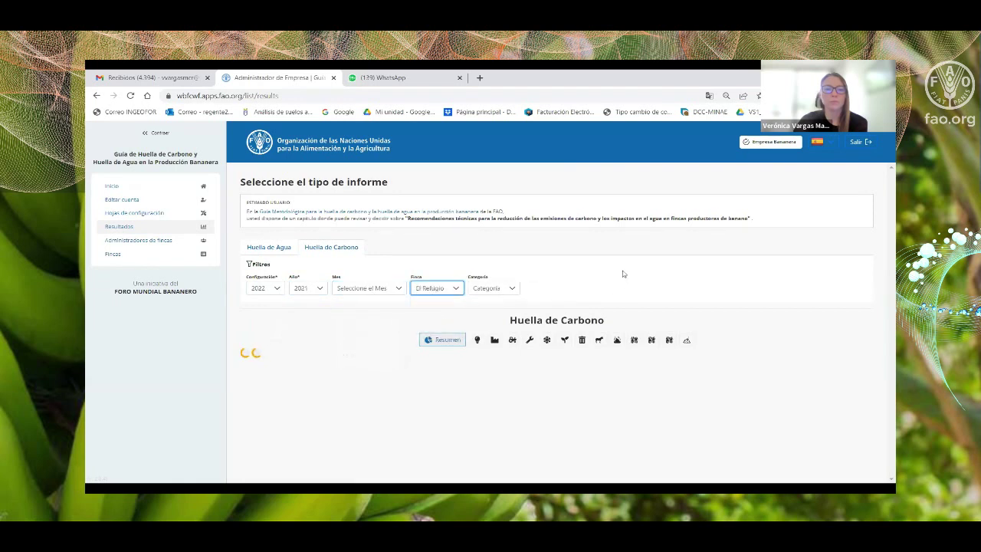
{"action": "left_click", "coordinate": [499, 289]}
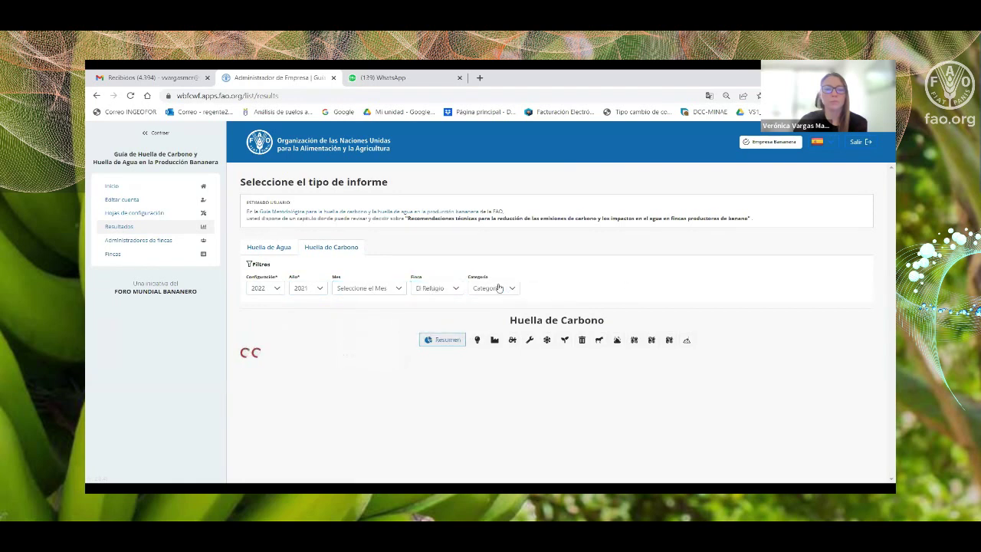
{"action": "left_click", "coordinate": [574, 287]}
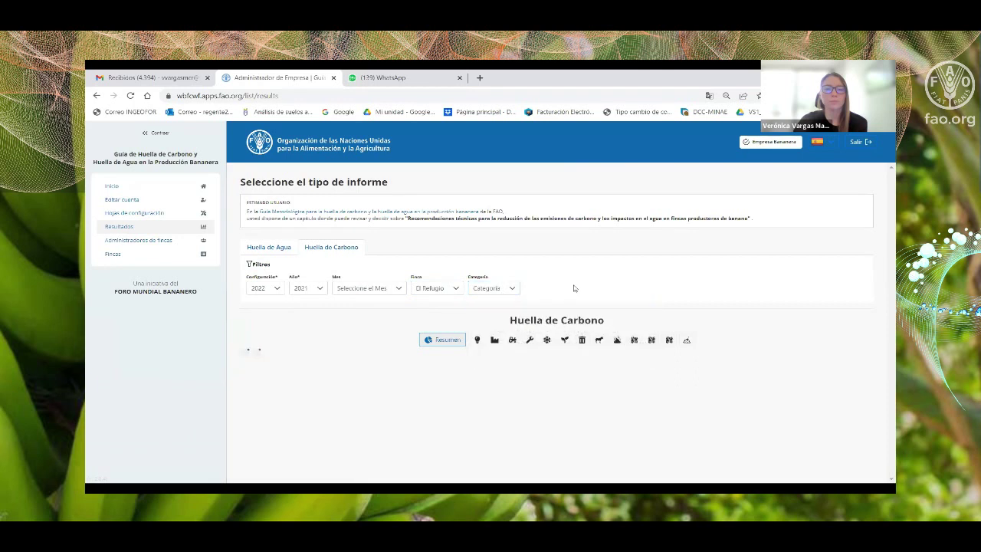